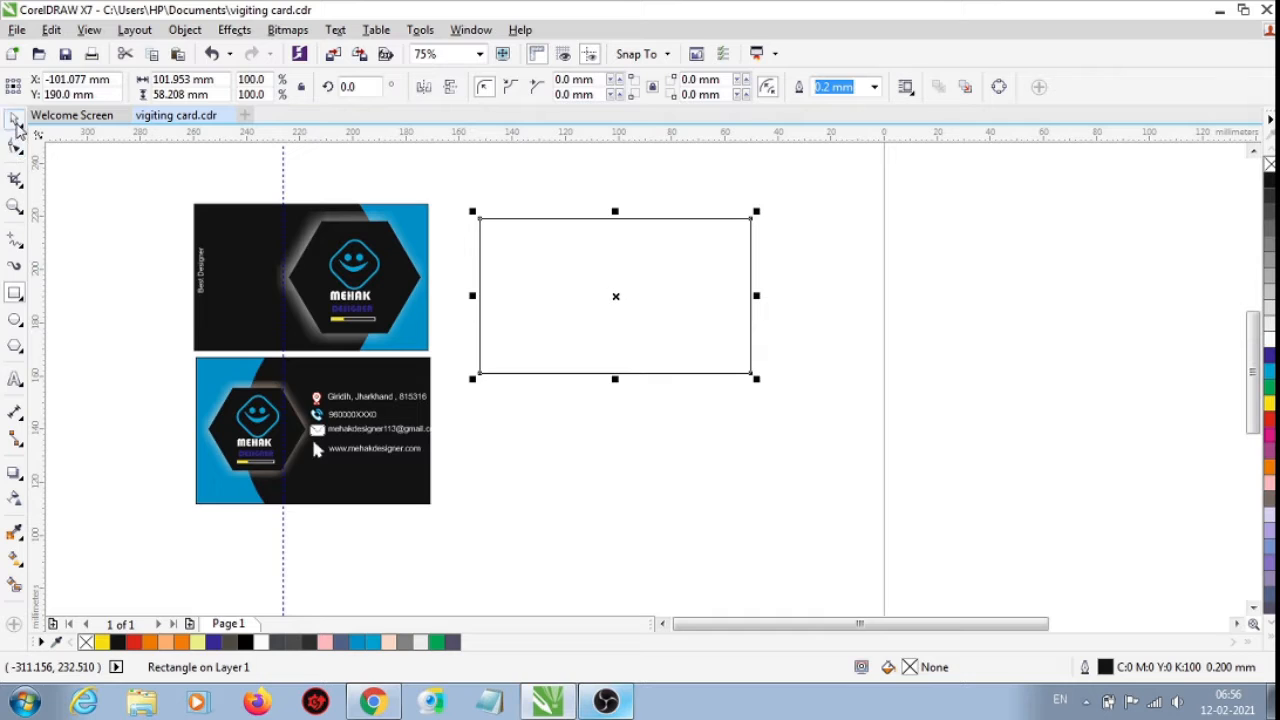
Nudge the blank rectangle under the "Vigiting Size- 88/55" heading and resize it to 88 mm wide by 55 mm high
click(15, 119)
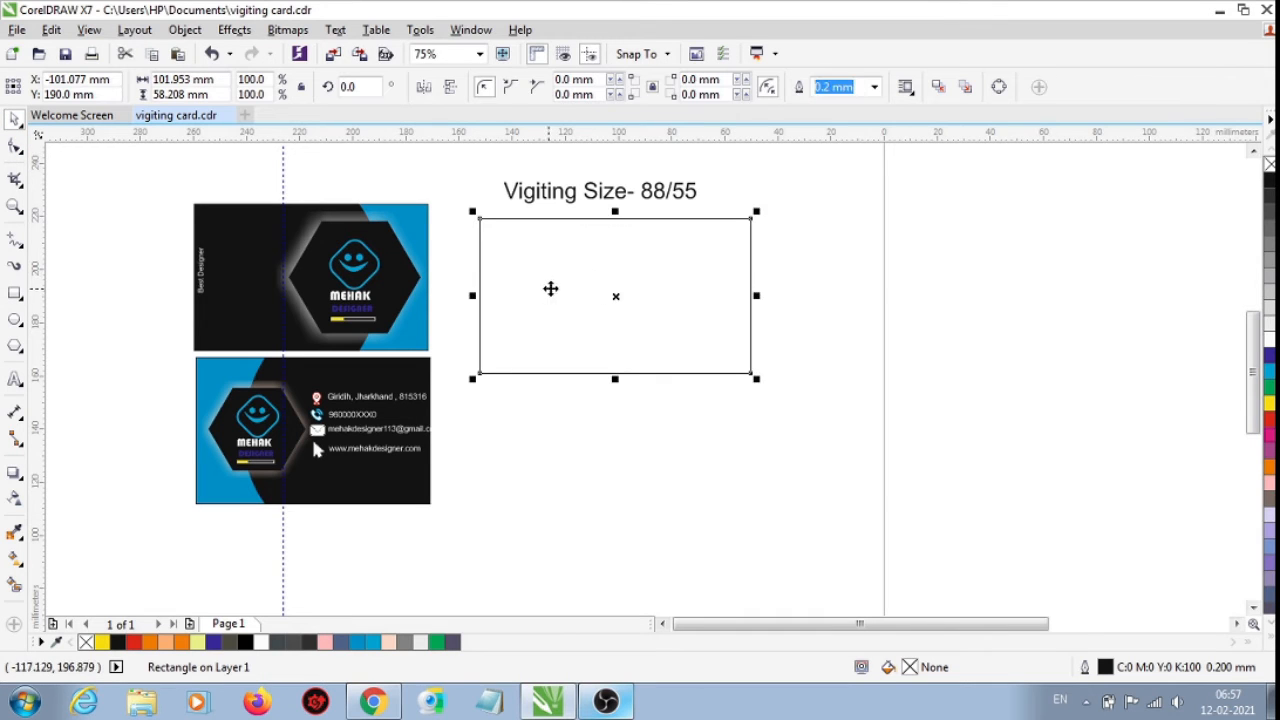
drag(550, 289, 543, 281)
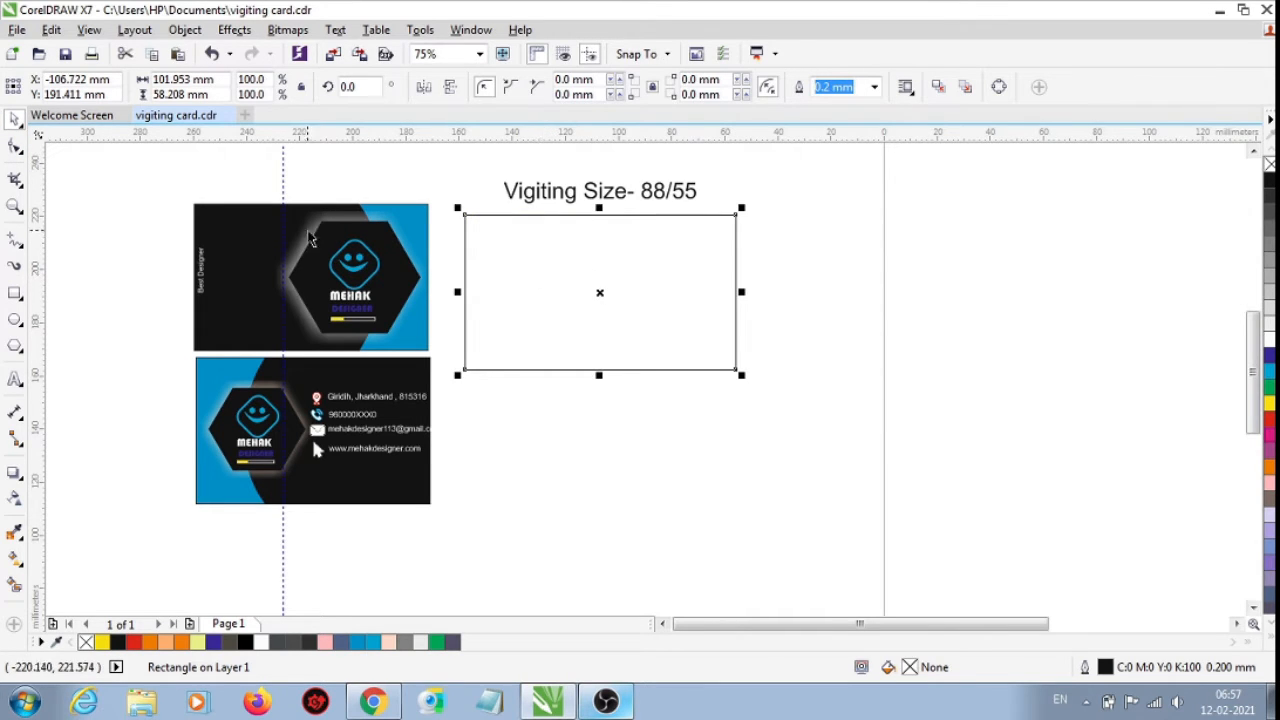
drag(191, 79, 153, 85)
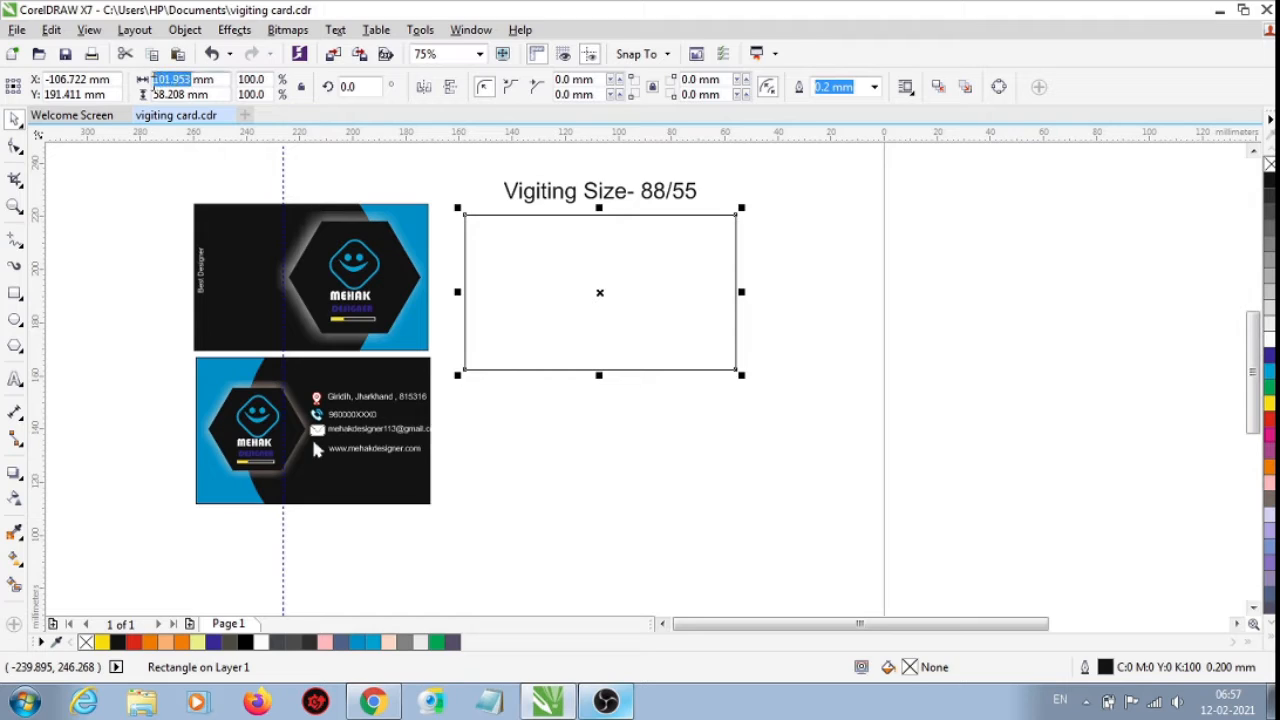
text(88)
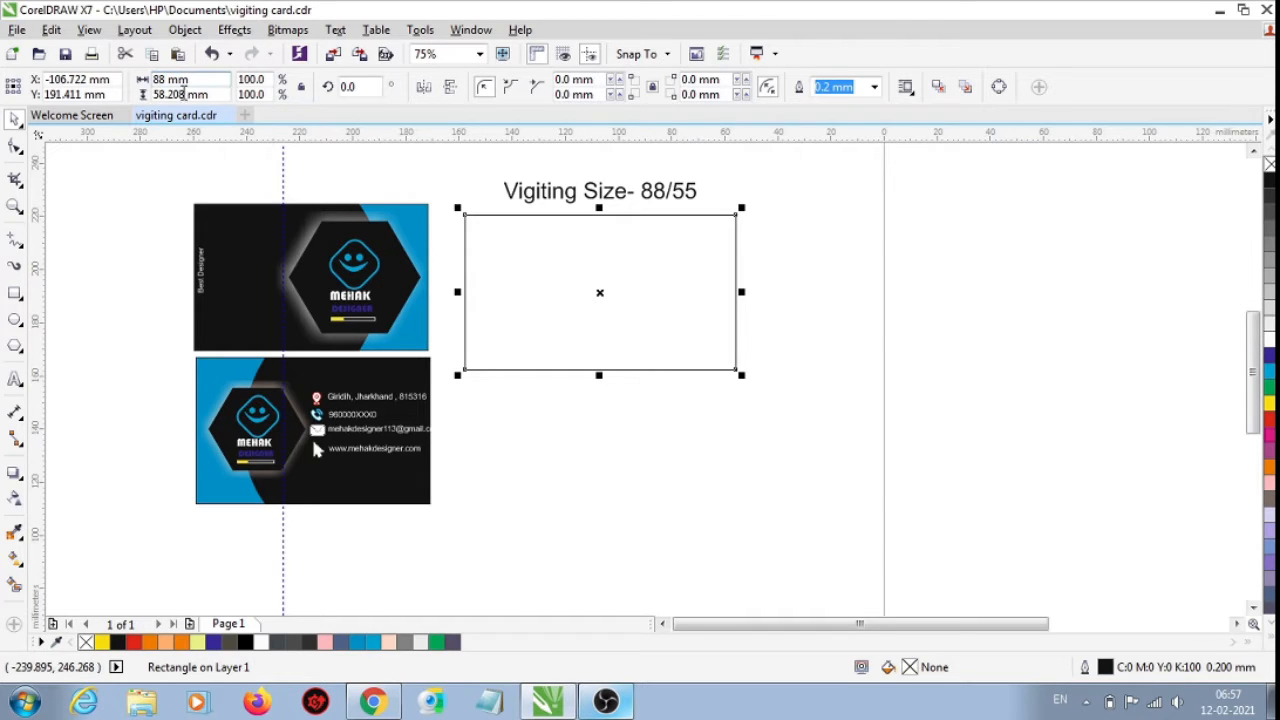
text(55)
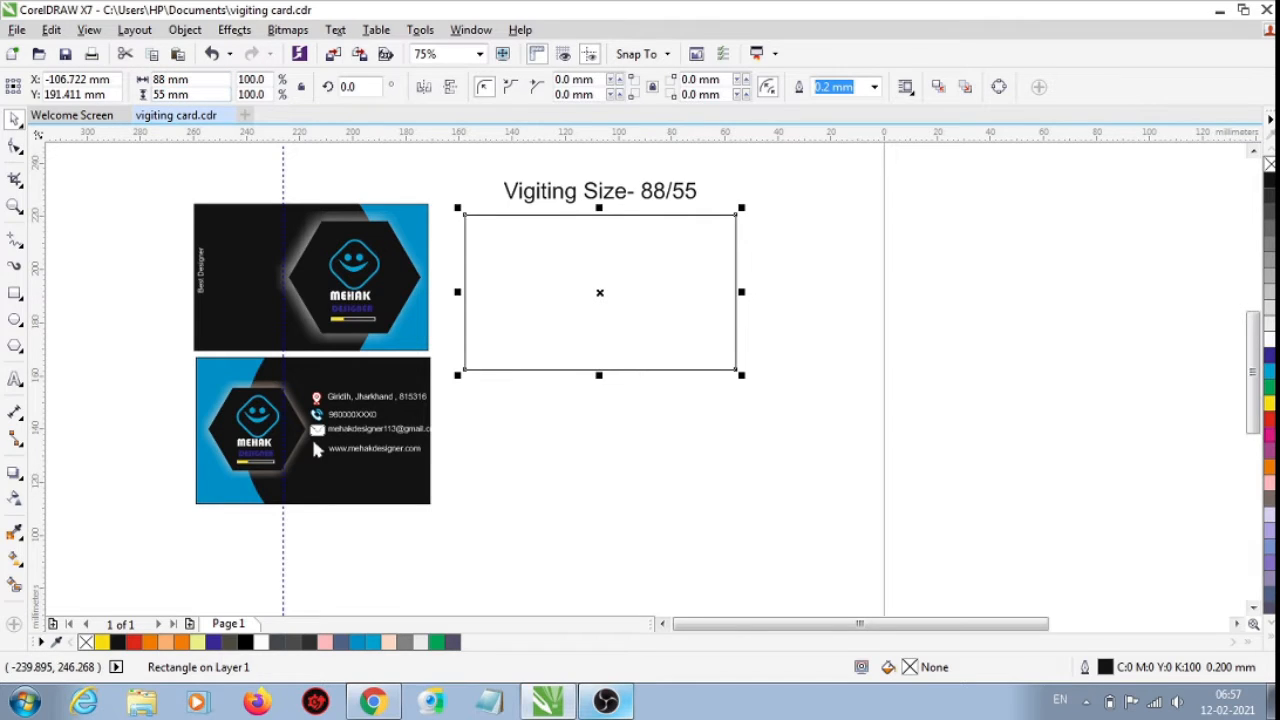
key(Return)
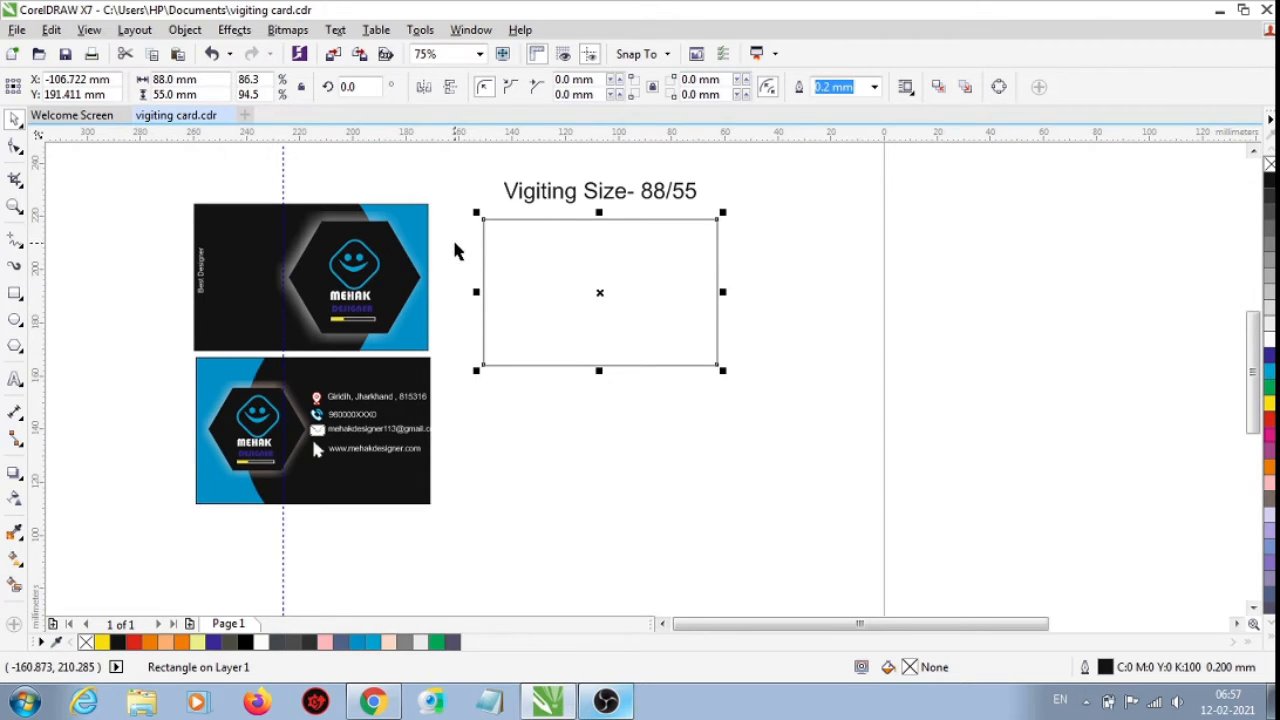
click(626, 309)
click(486, 300)
scroll(438, 215, up, 3)
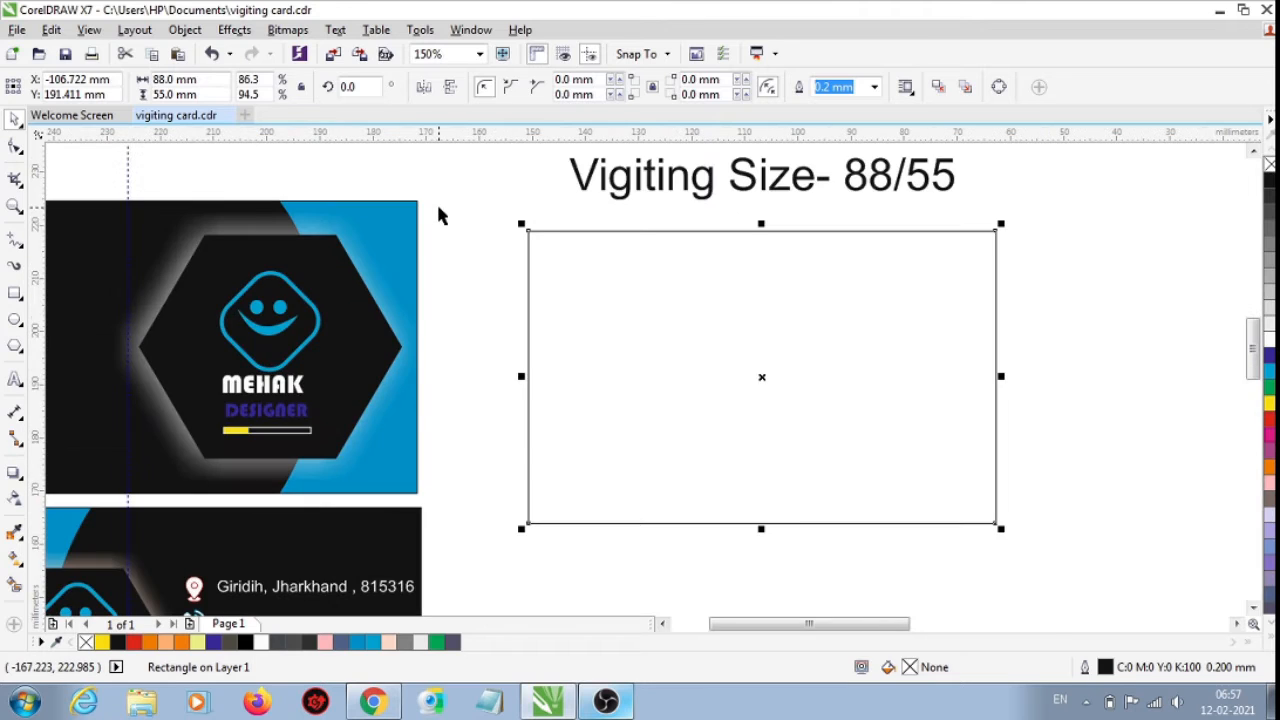
scroll(689, 326, down, 3)
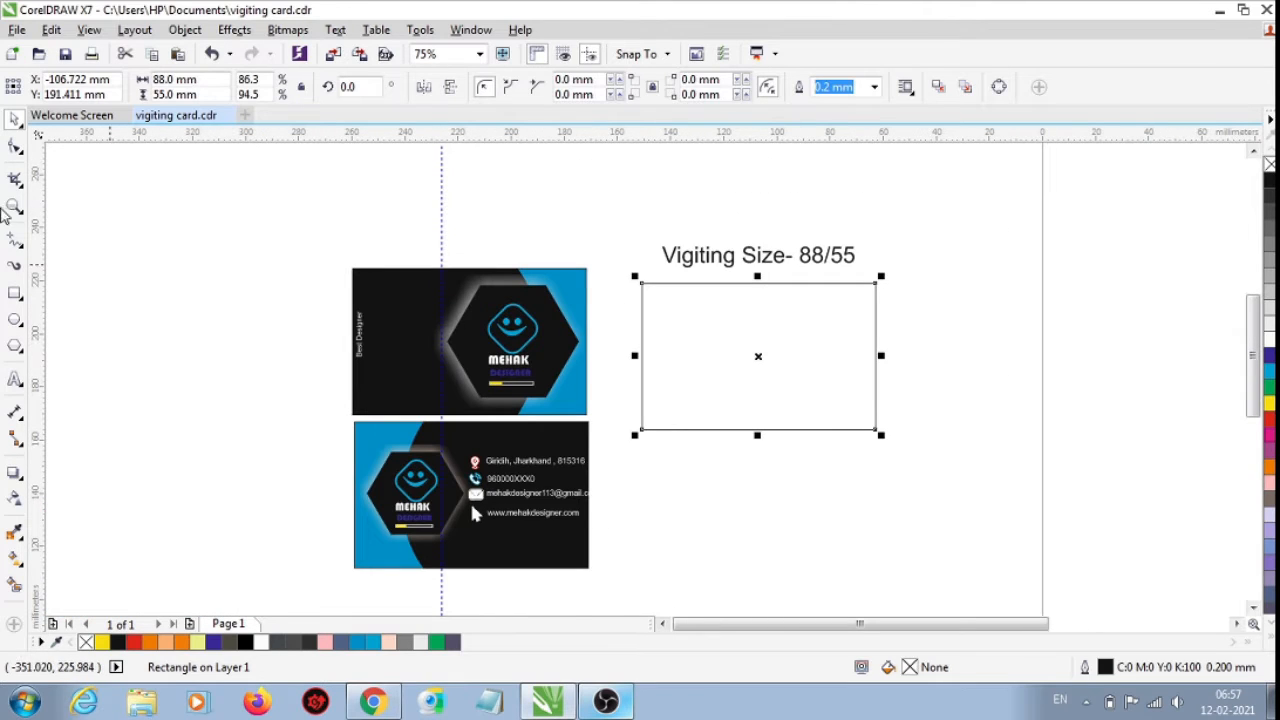
Duplicate the 88 by 55 mm rectangle in place and narrow the copy from its right side to about 64.5 mm wide
click(15, 206)
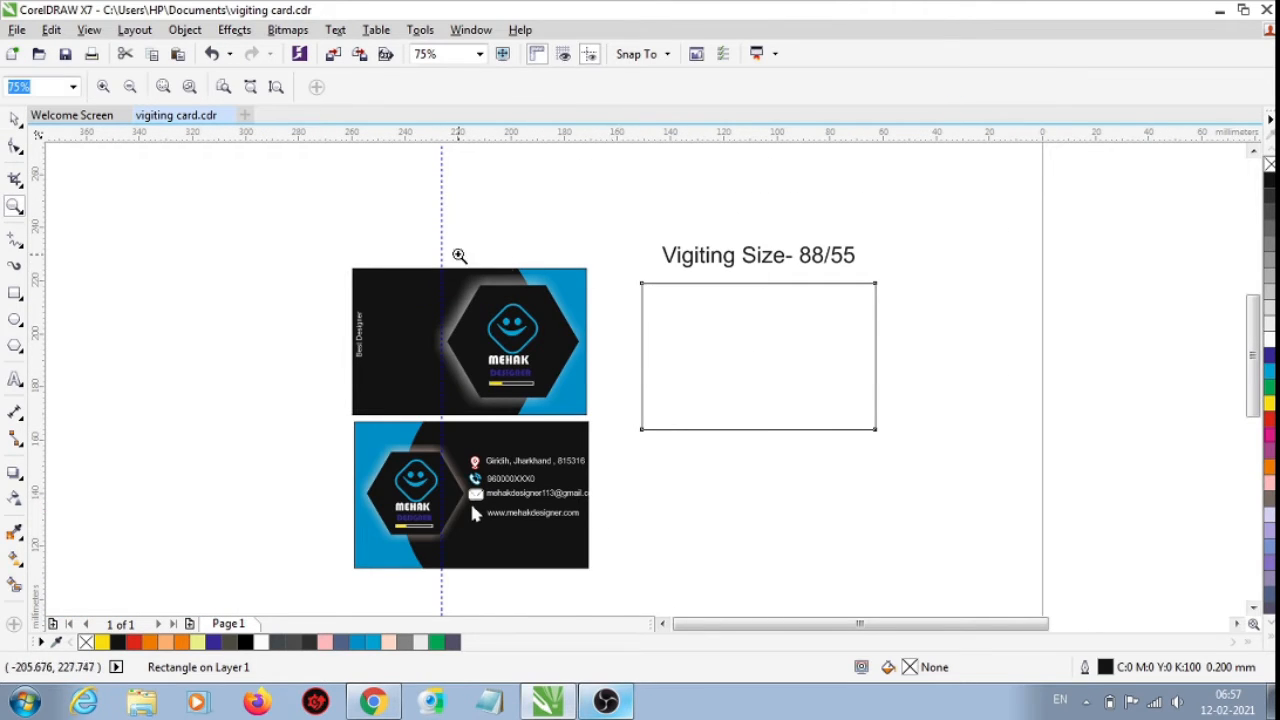
drag(349, 234, 942, 590)
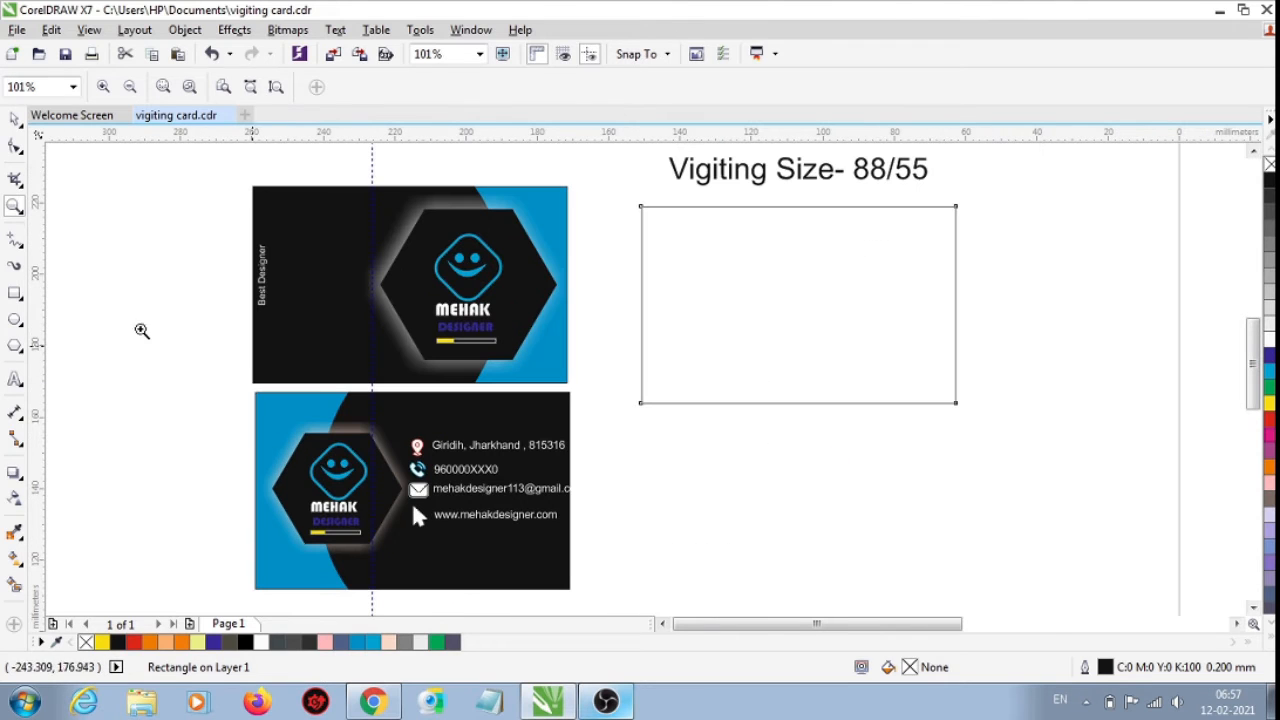
click(15, 118)
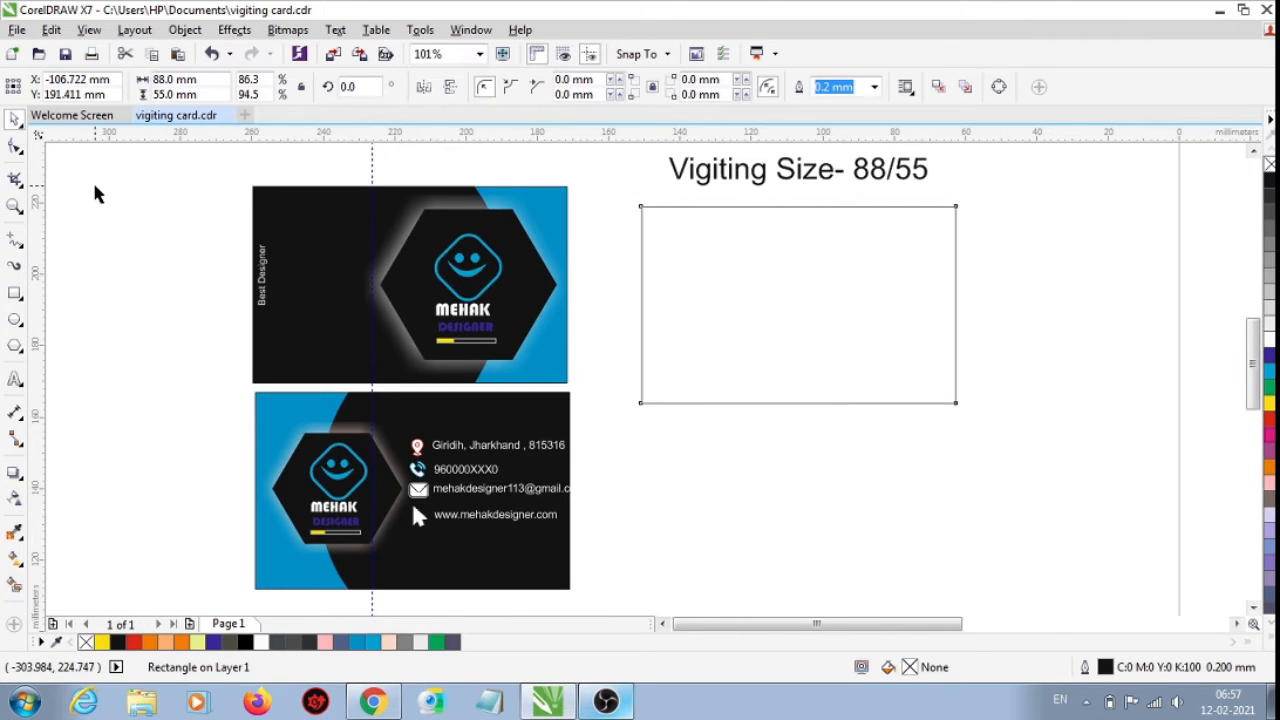
click(857, 352)
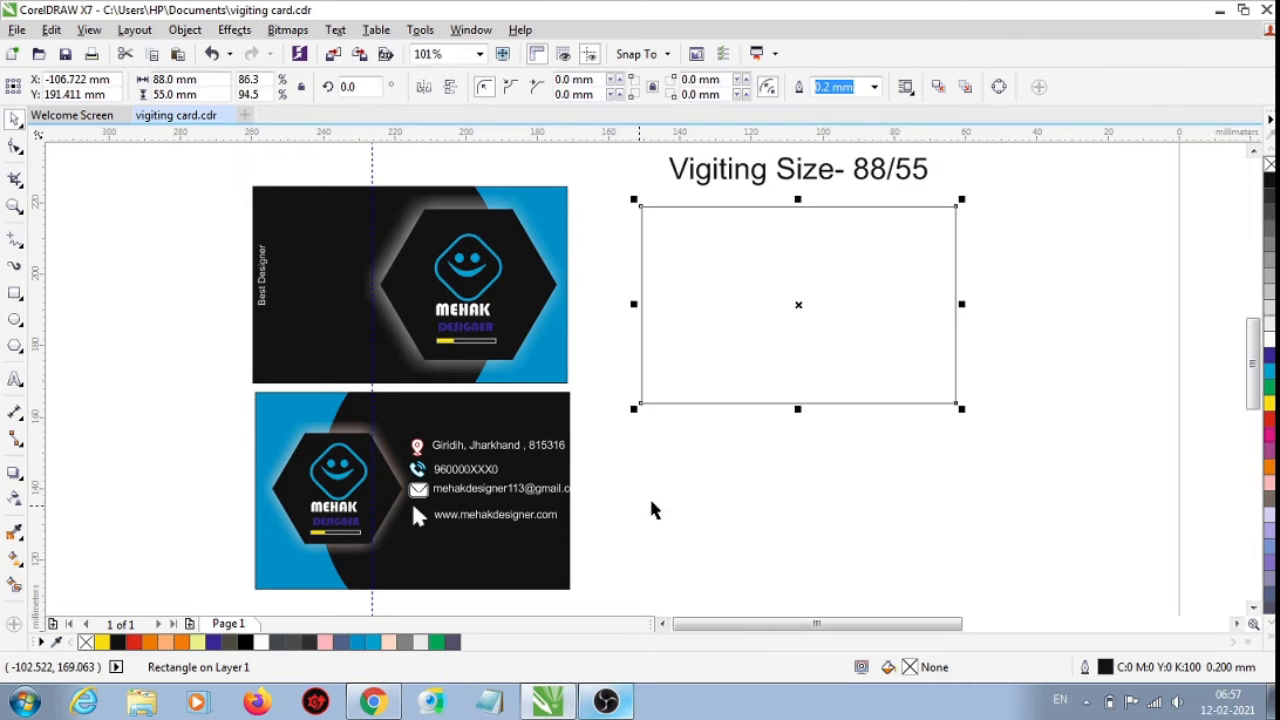
click(746, 342)
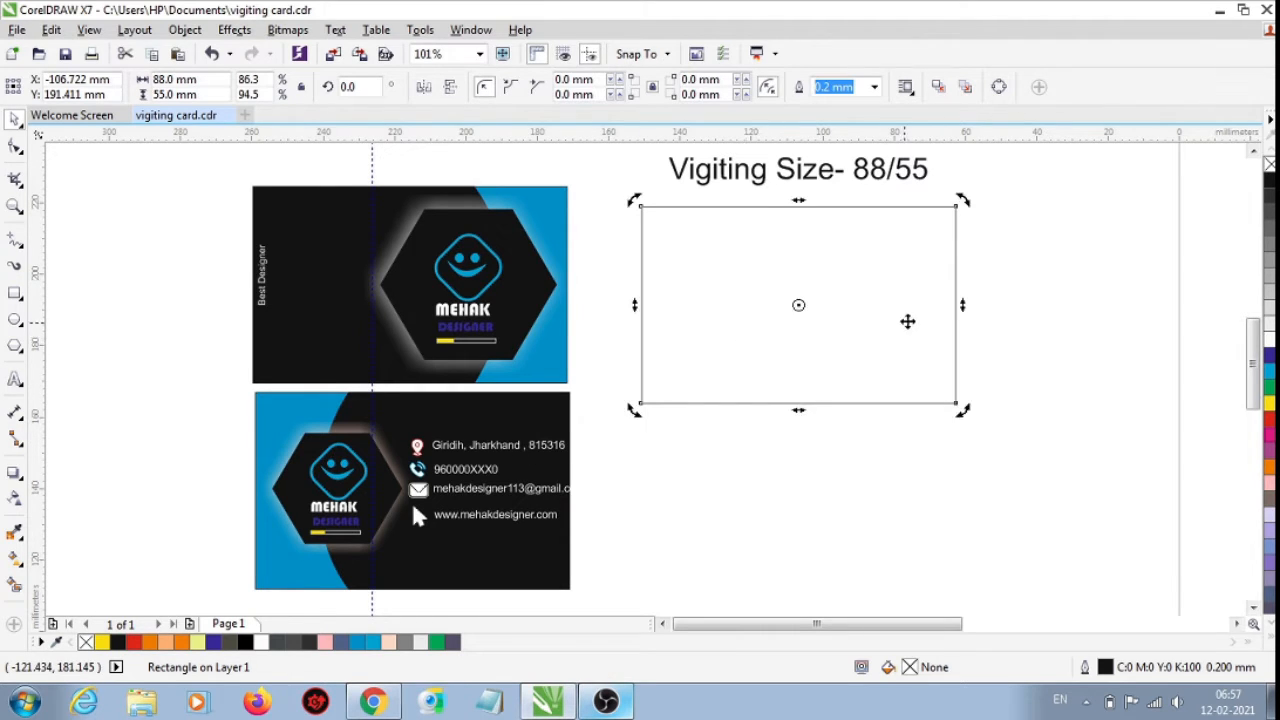
right_click(896, 298)
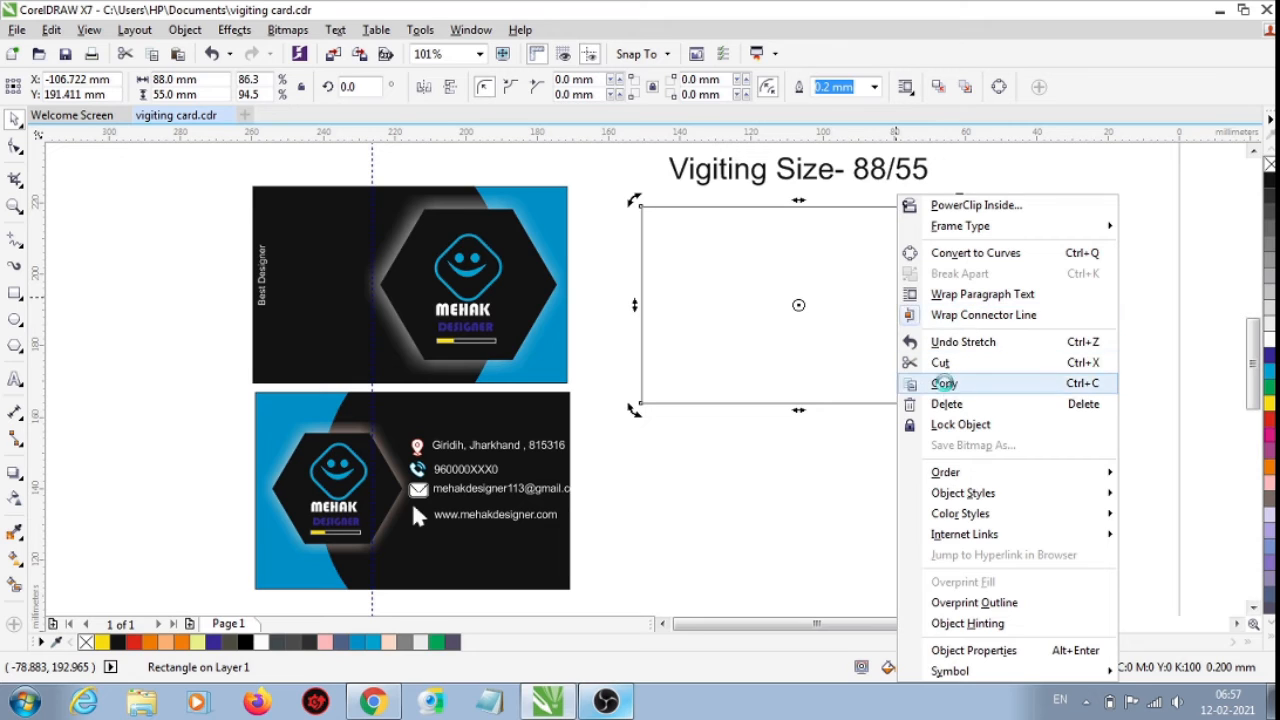
click(944, 382)
right_click(1001, 273)
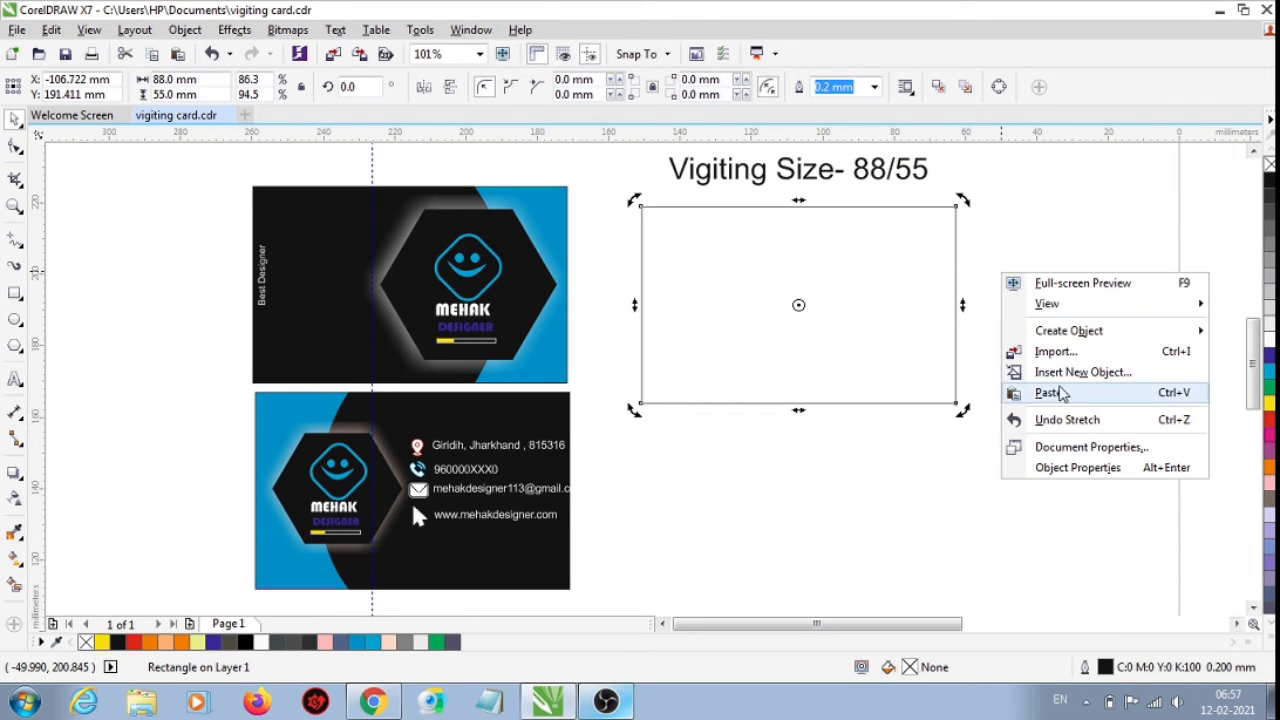
click(1058, 393)
click(955, 306)
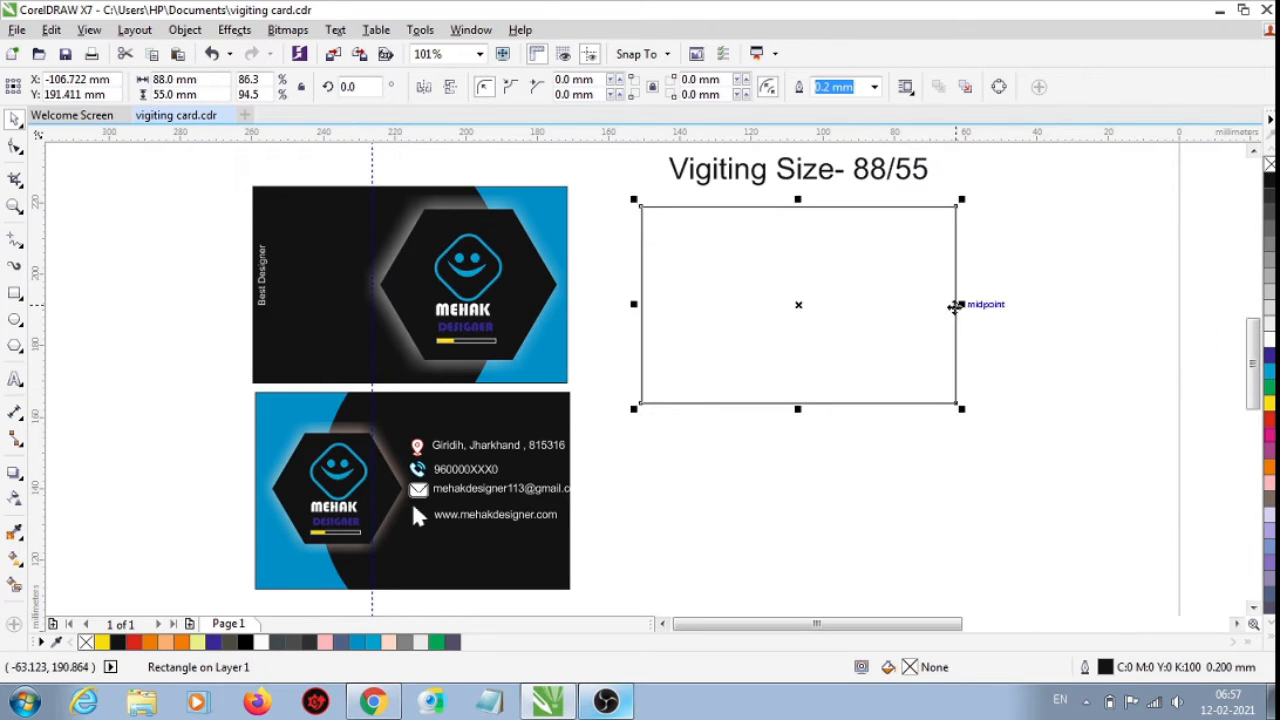
drag(958, 304, 876, 313)
Convert the narrowed rectangle copy to curves so its nodes can be edited
click(15, 145)
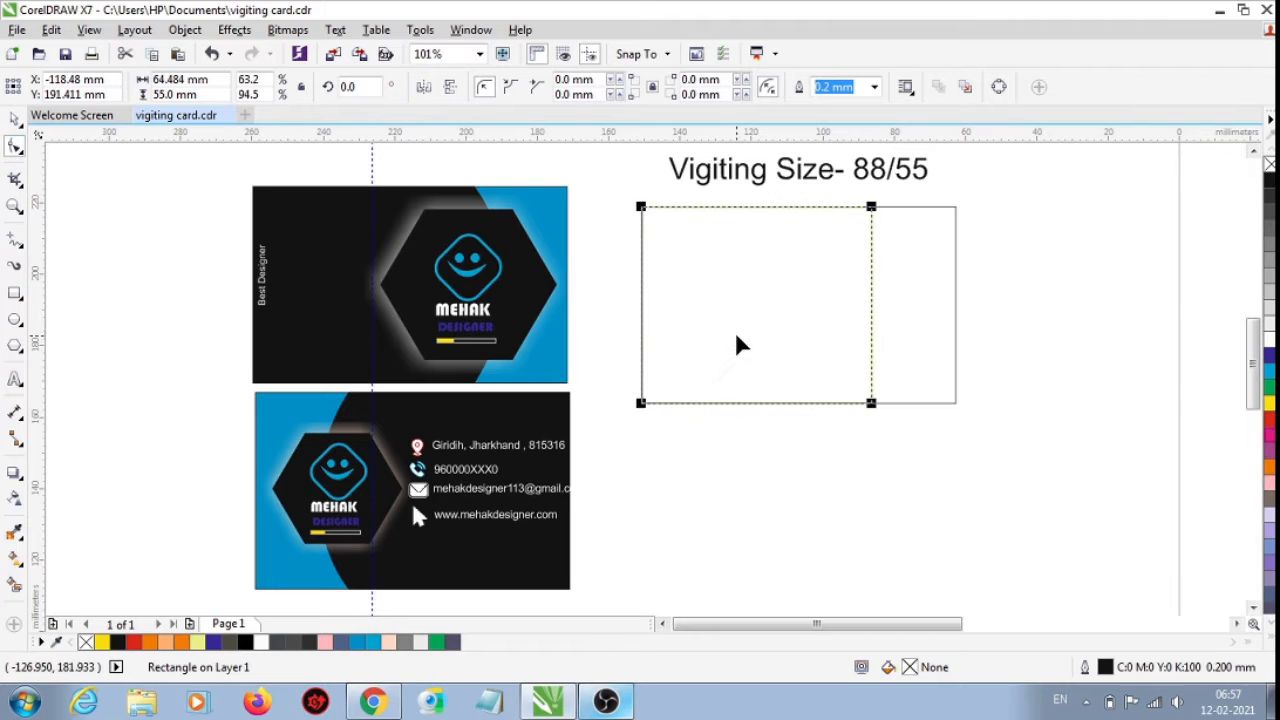
click(872, 300)
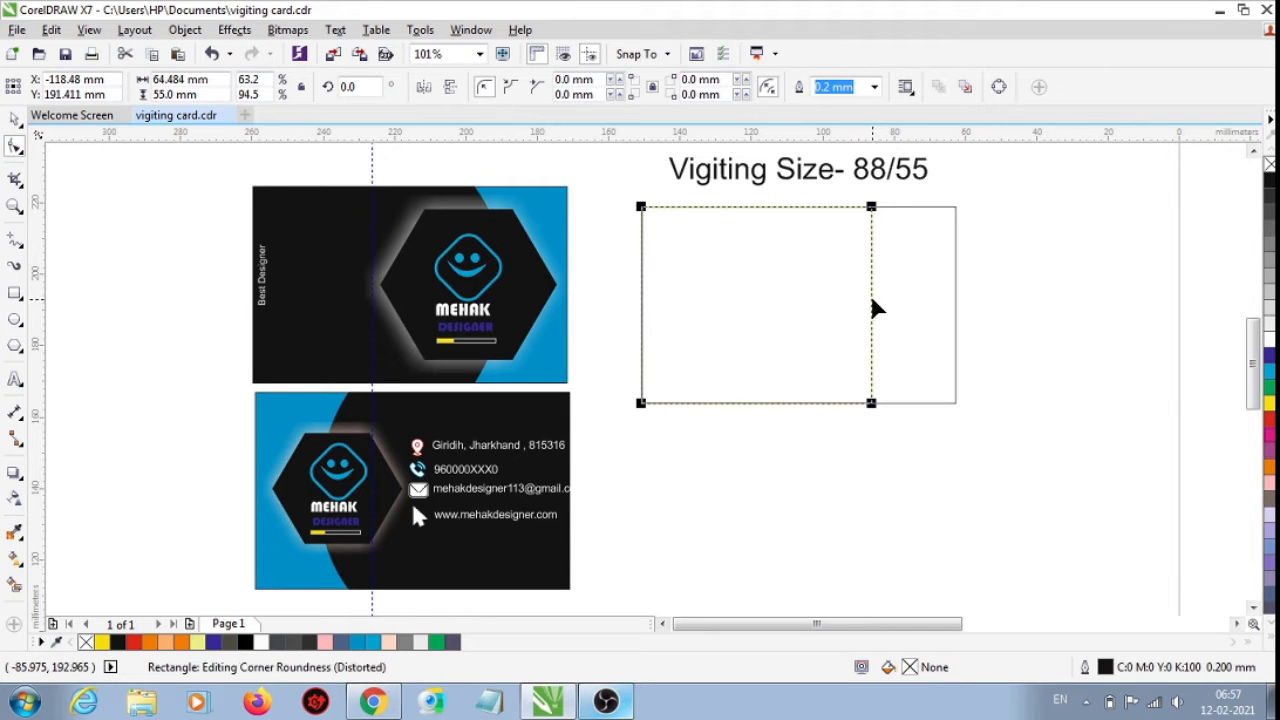
right_click(876, 312)
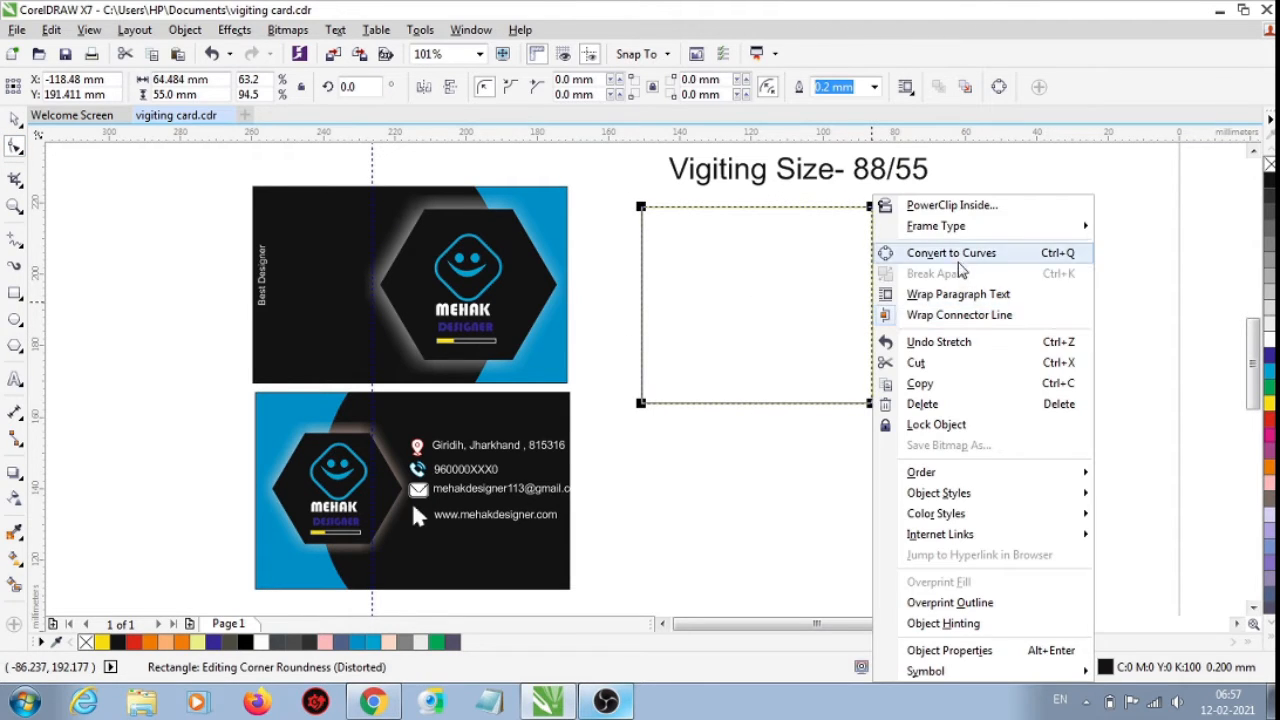
click(958, 252)
Turn the narrowed copy's right edge into a curve and bow it outward to an overall shape width of about 73.7 mm
click(873, 312)
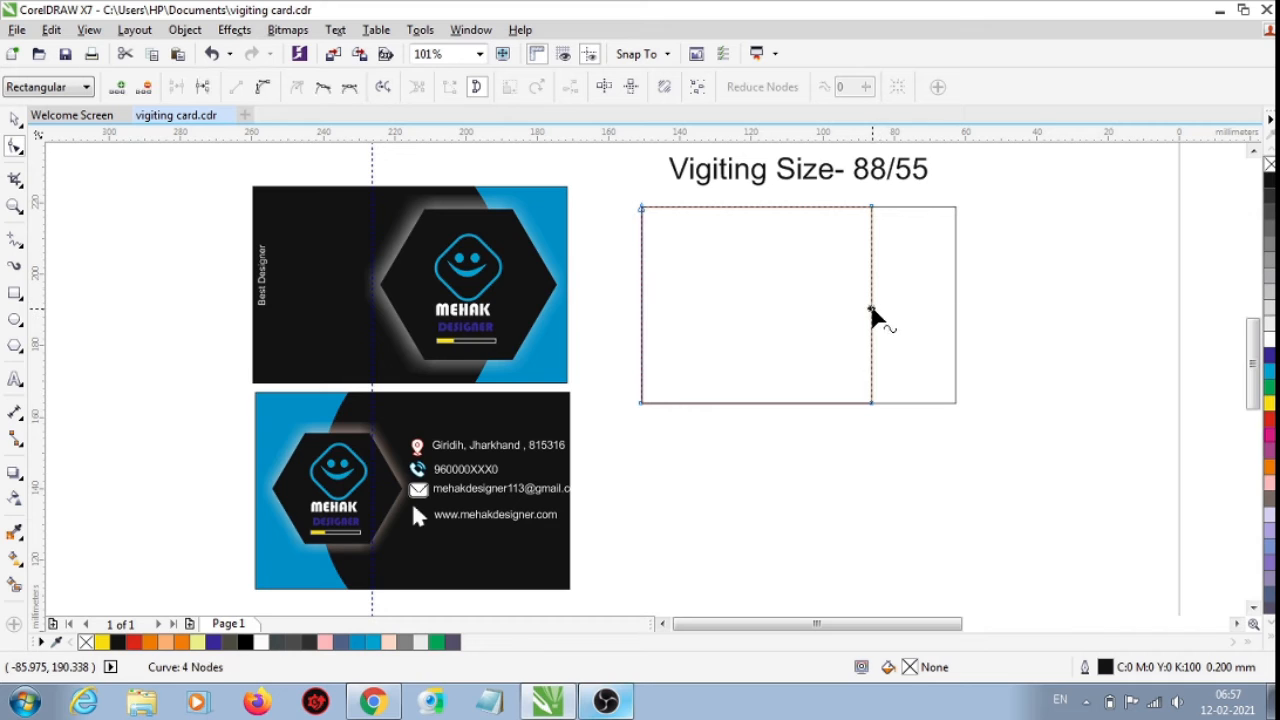
right_click(872, 310)
click(929, 389)
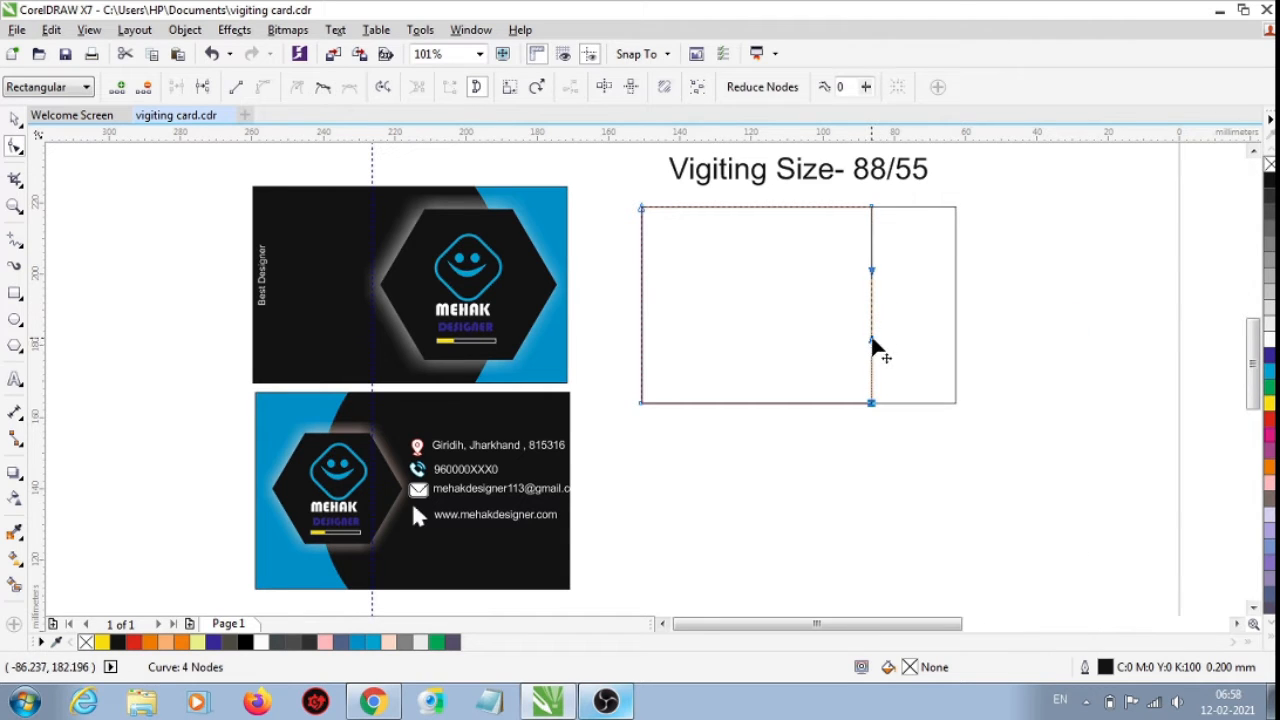
drag(873, 342, 910, 268)
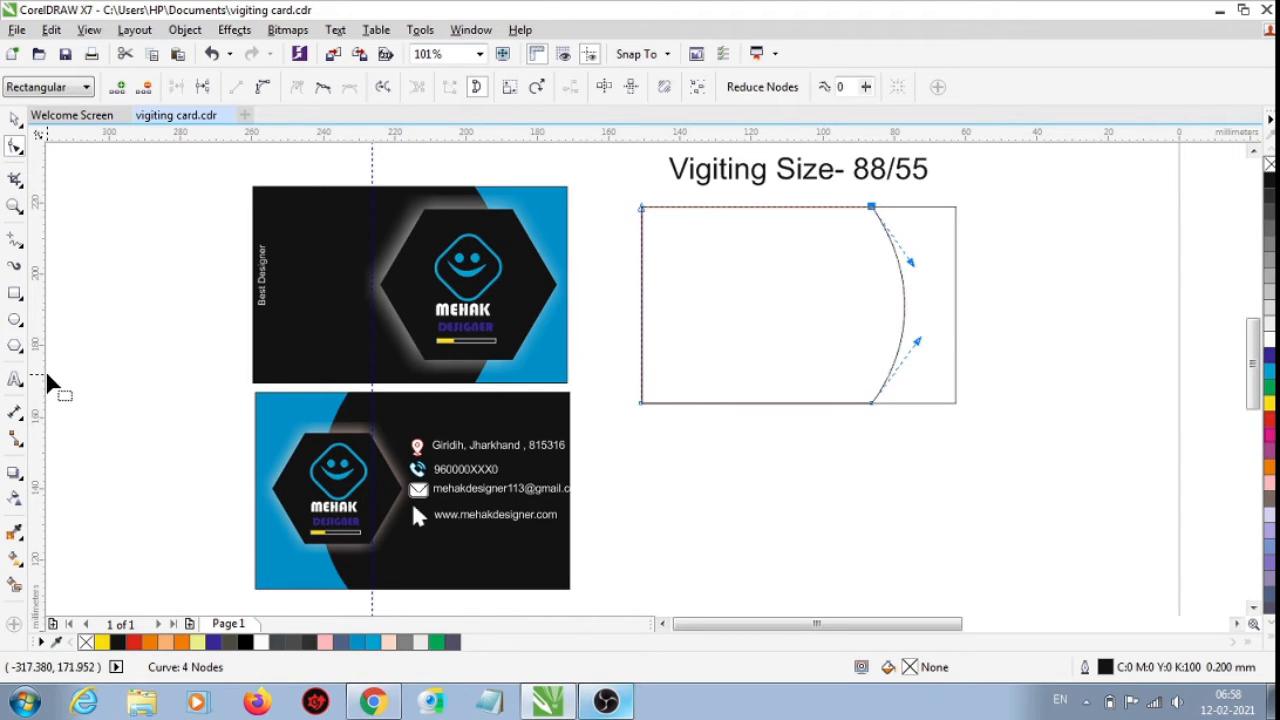
Check the bowed edge's outermost point against a temporary vertical guideline and delete the guideline
drag(43, 366, 906, 445)
scroll(951, 286, up, 2)
scroll(951, 289, down, 1)
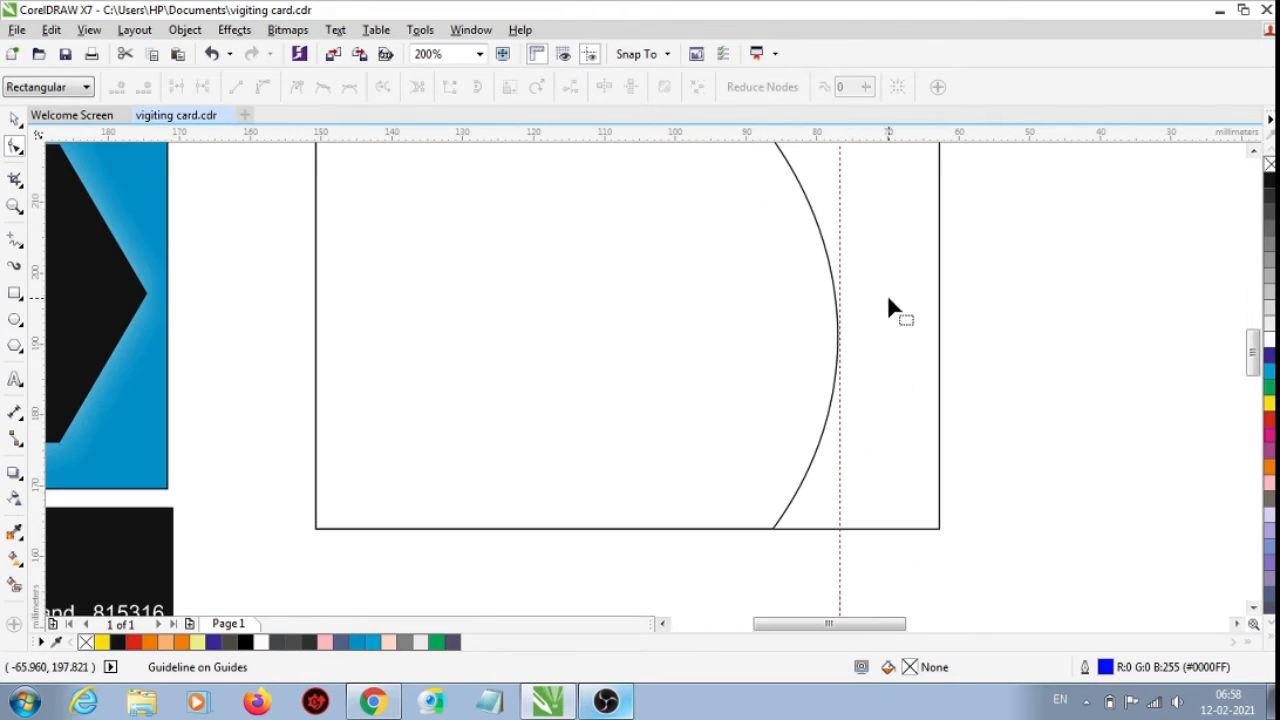
scroll(887, 294, down, 1)
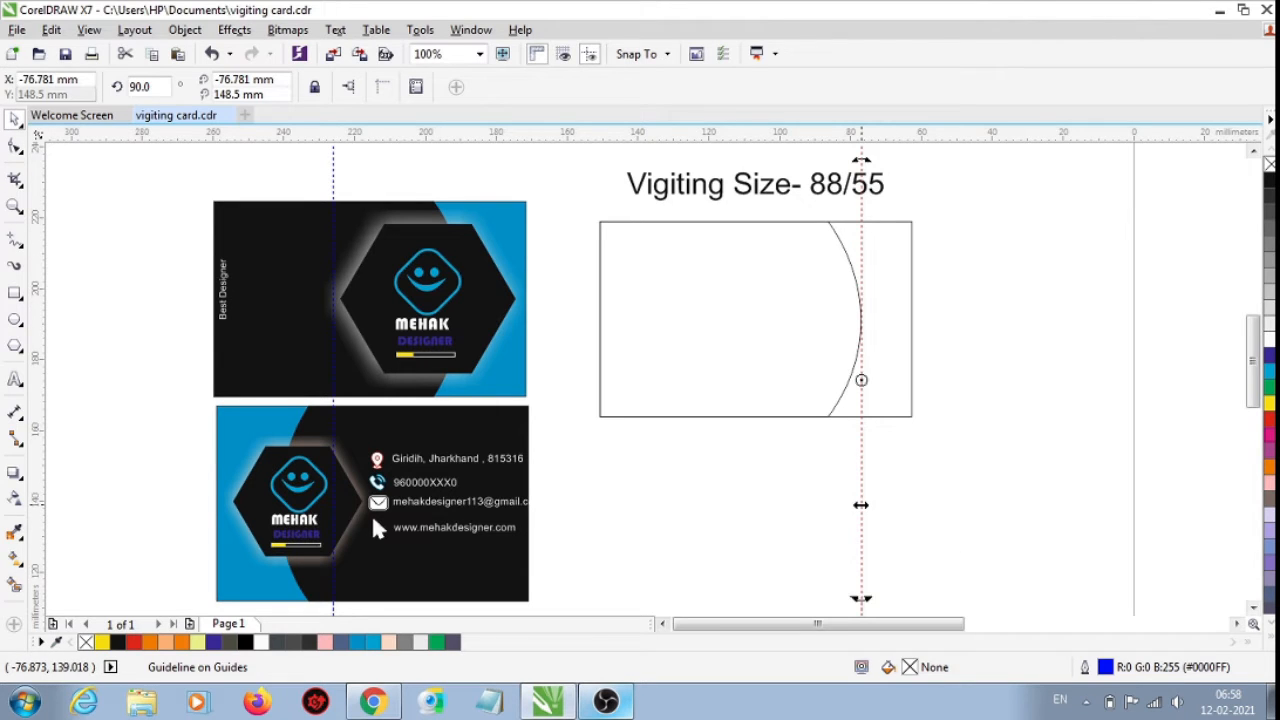
key(Delete)
Fill the curved shape with black and the full-size card rectangle behind it with cyan blue
click(783, 400)
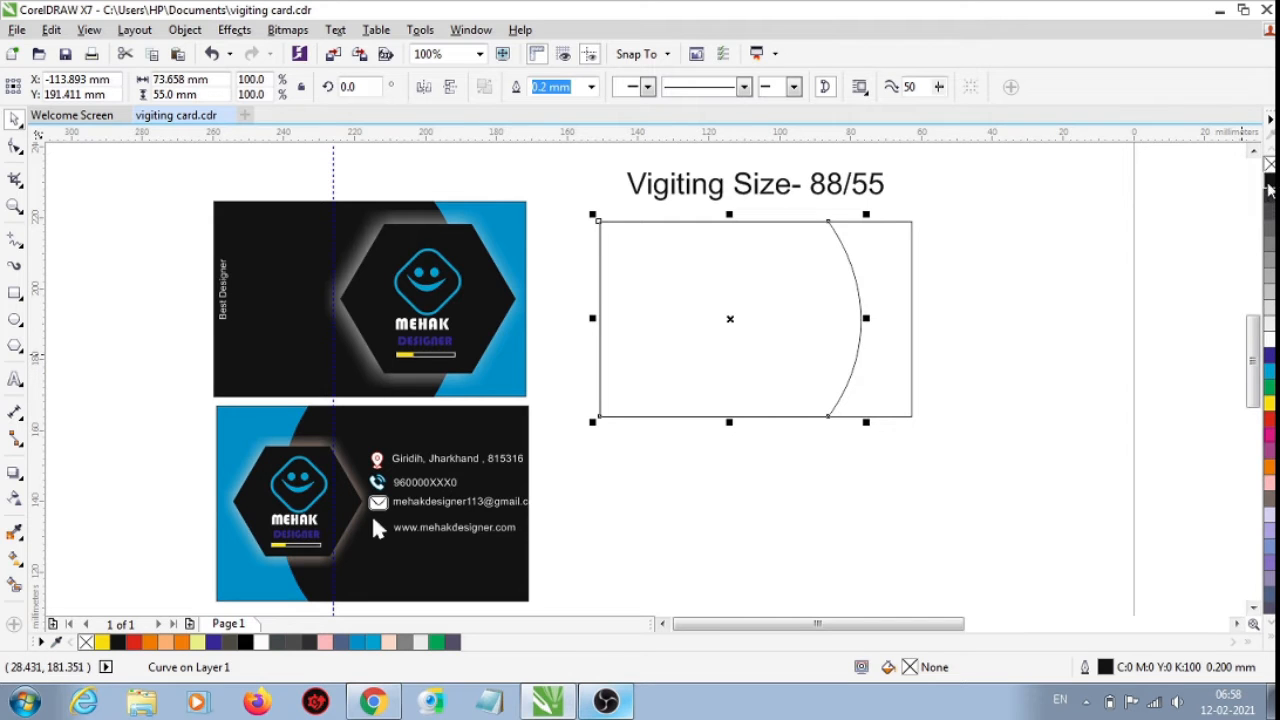
click(1269, 185)
click(966, 360)
click(894, 376)
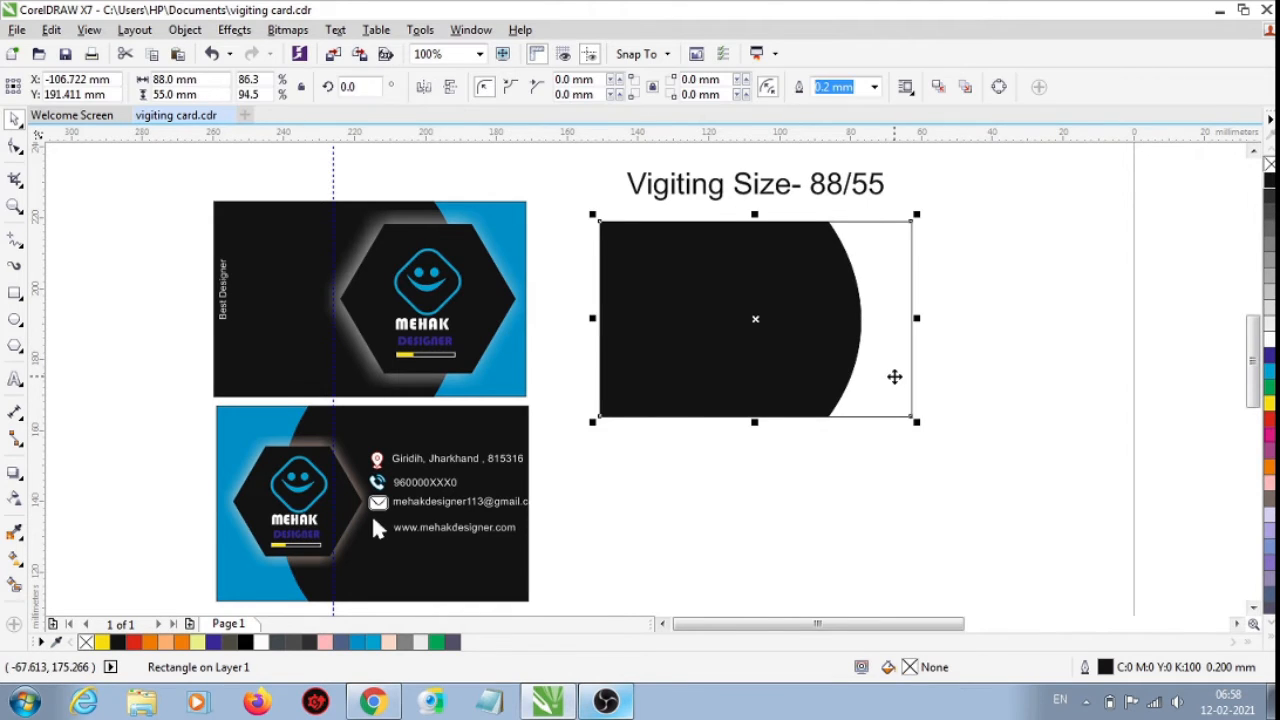
click(1269, 370)
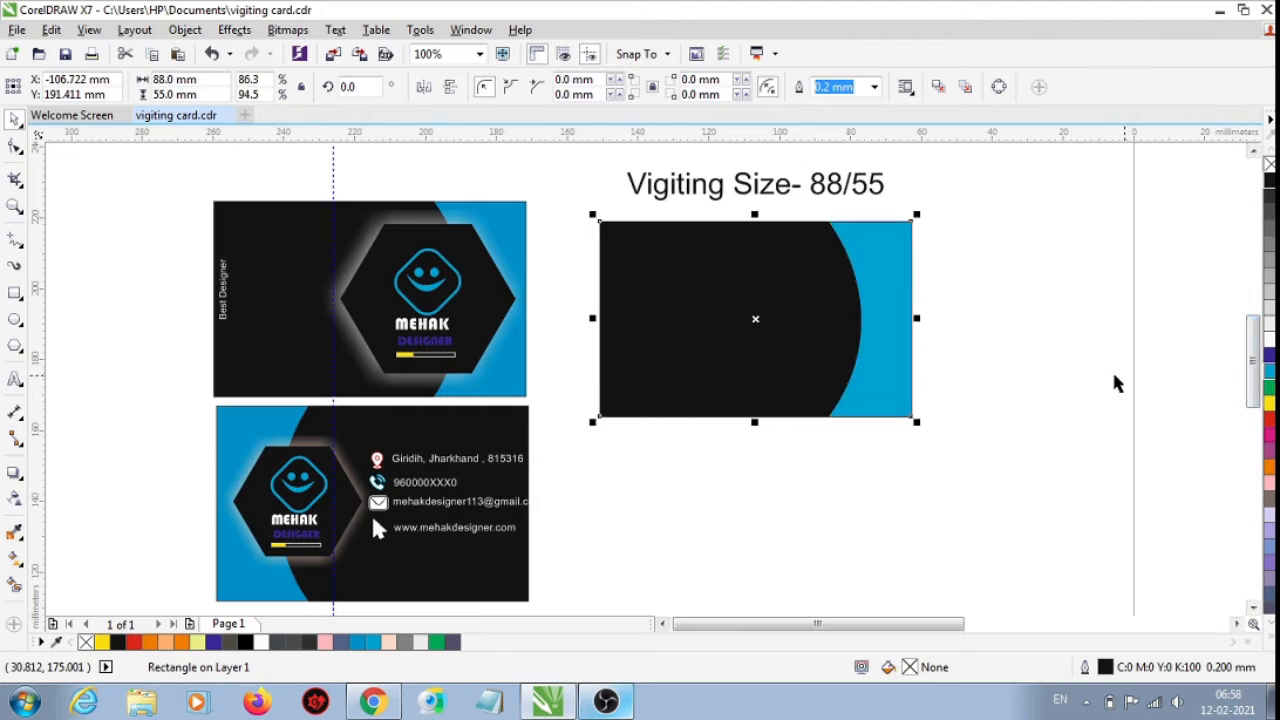
click(1110, 383)
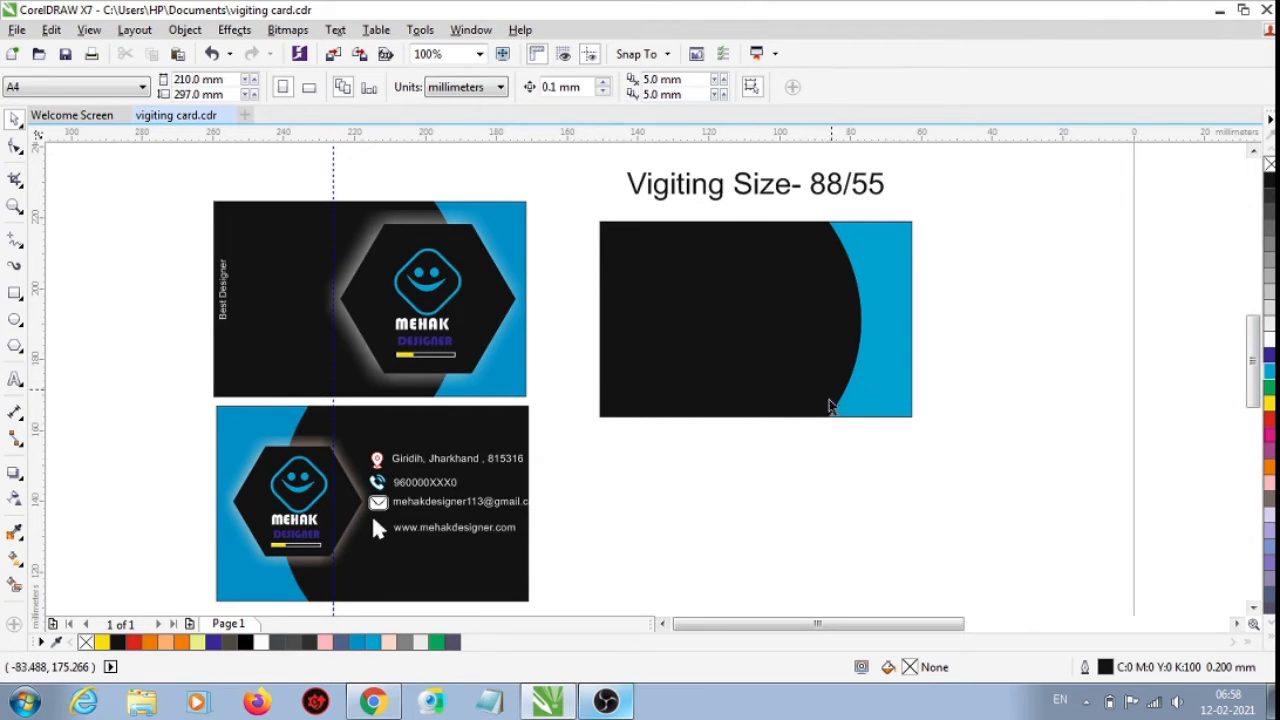
Draw a polygon about 27 mm wide beside the new card, set it to 6 sides and rotate it 90 degrees
click(14, 347)
drag(956, 306, 1057, 404)
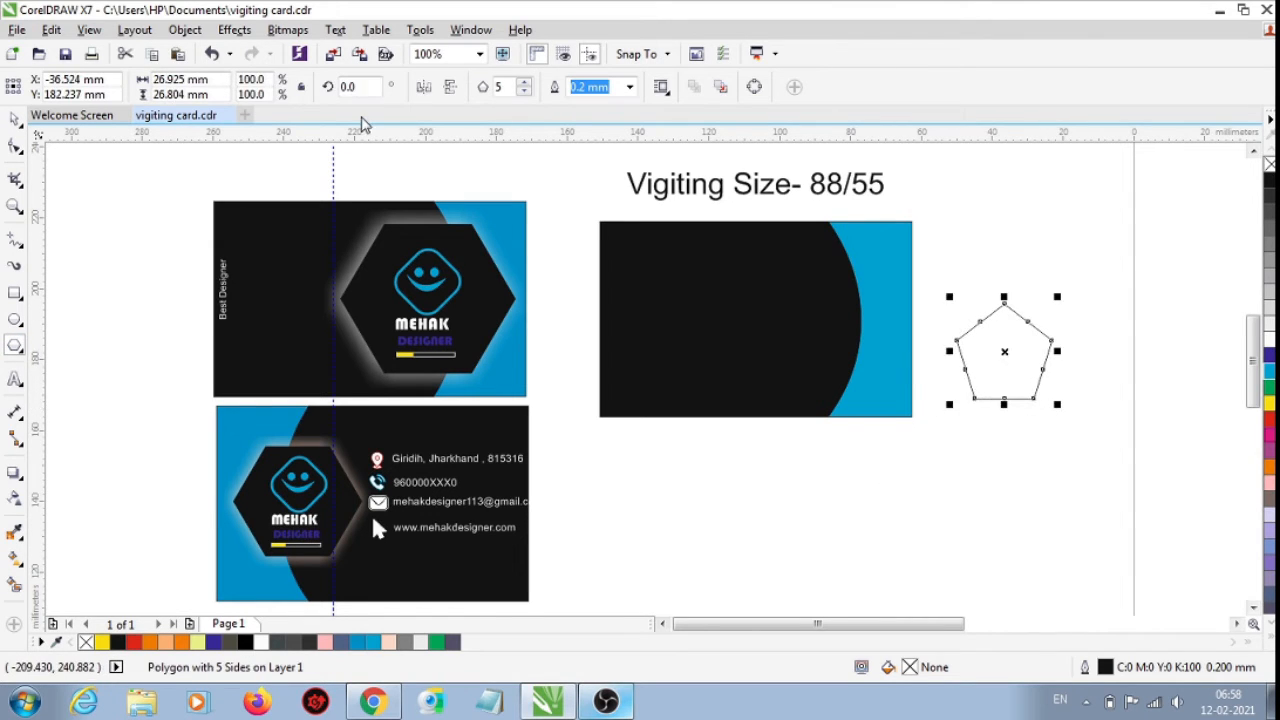
click(529, 84)
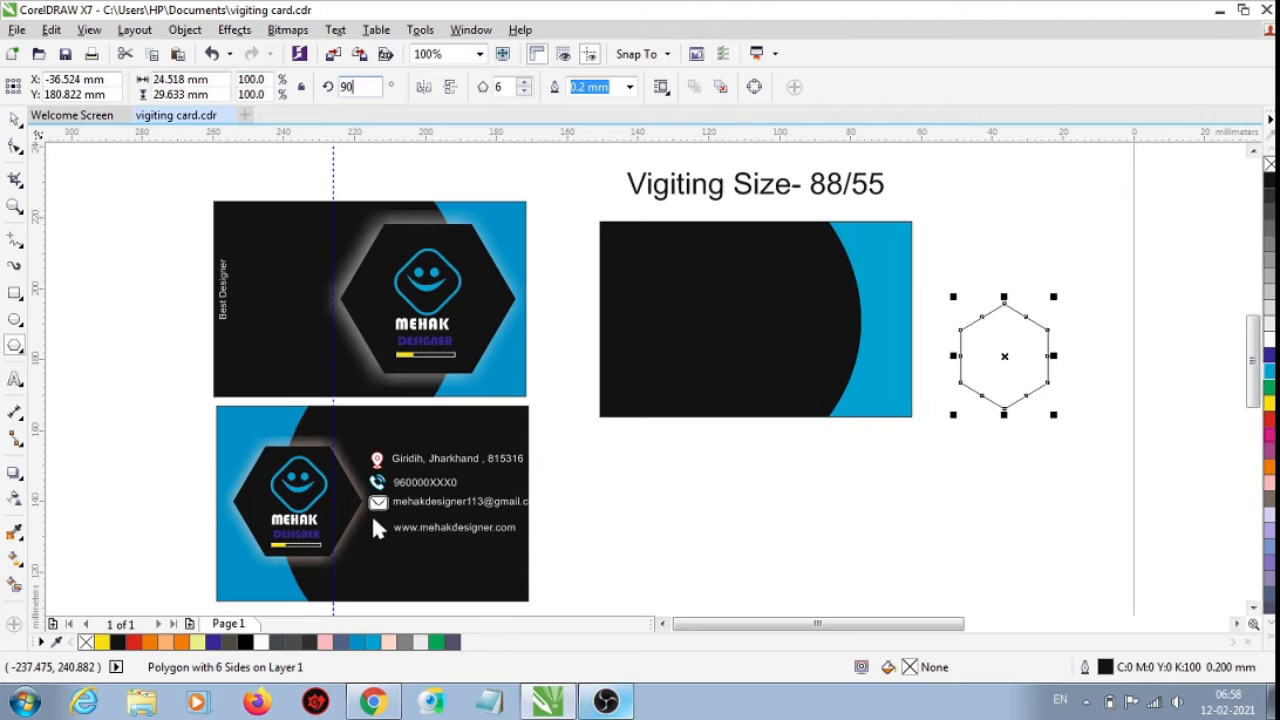
key(Return)
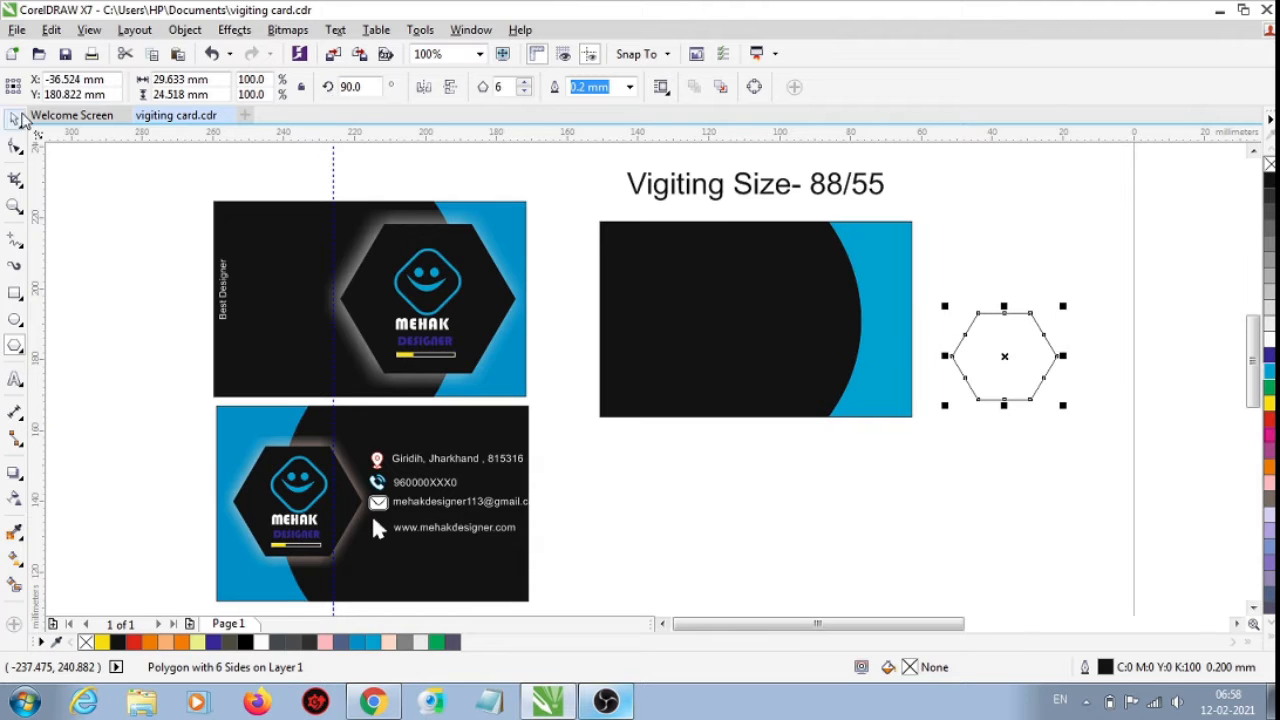
Move the hexagon onto the curved boundary between the card's black and blue areas and fill it with black
click(123, 189)
click(1040, 357)
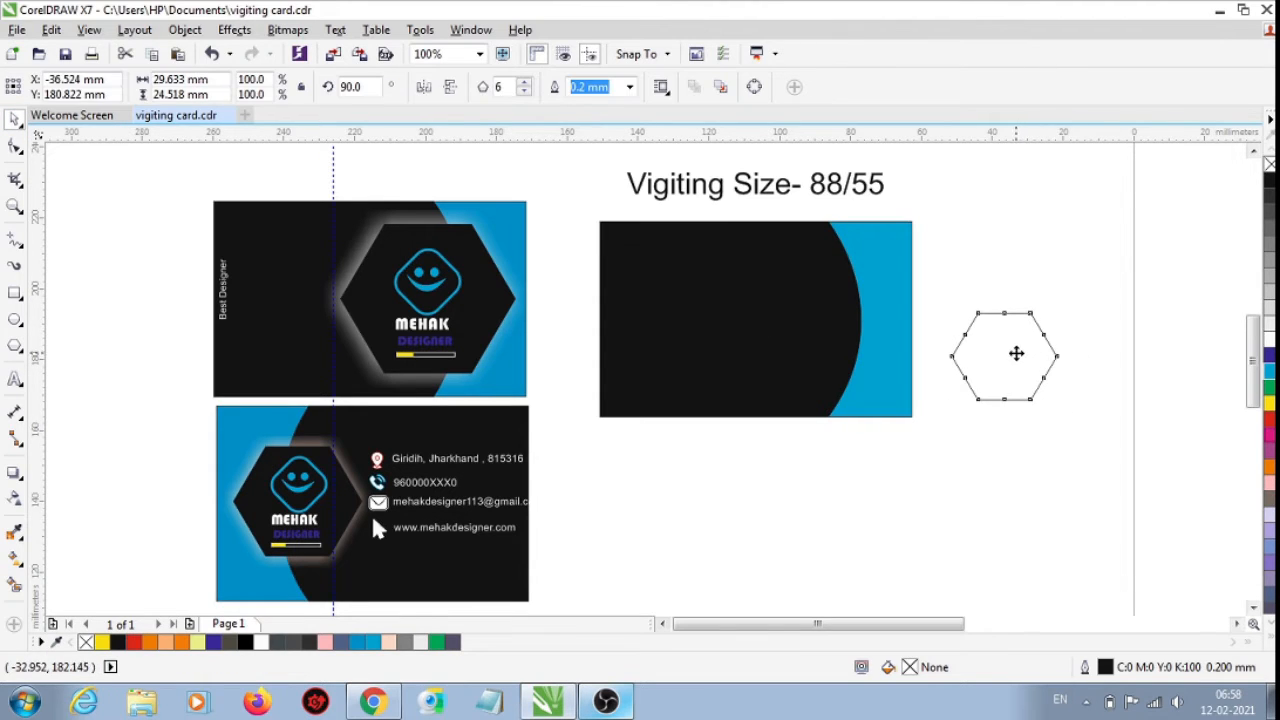
drag(1014, 354, 862, 325)
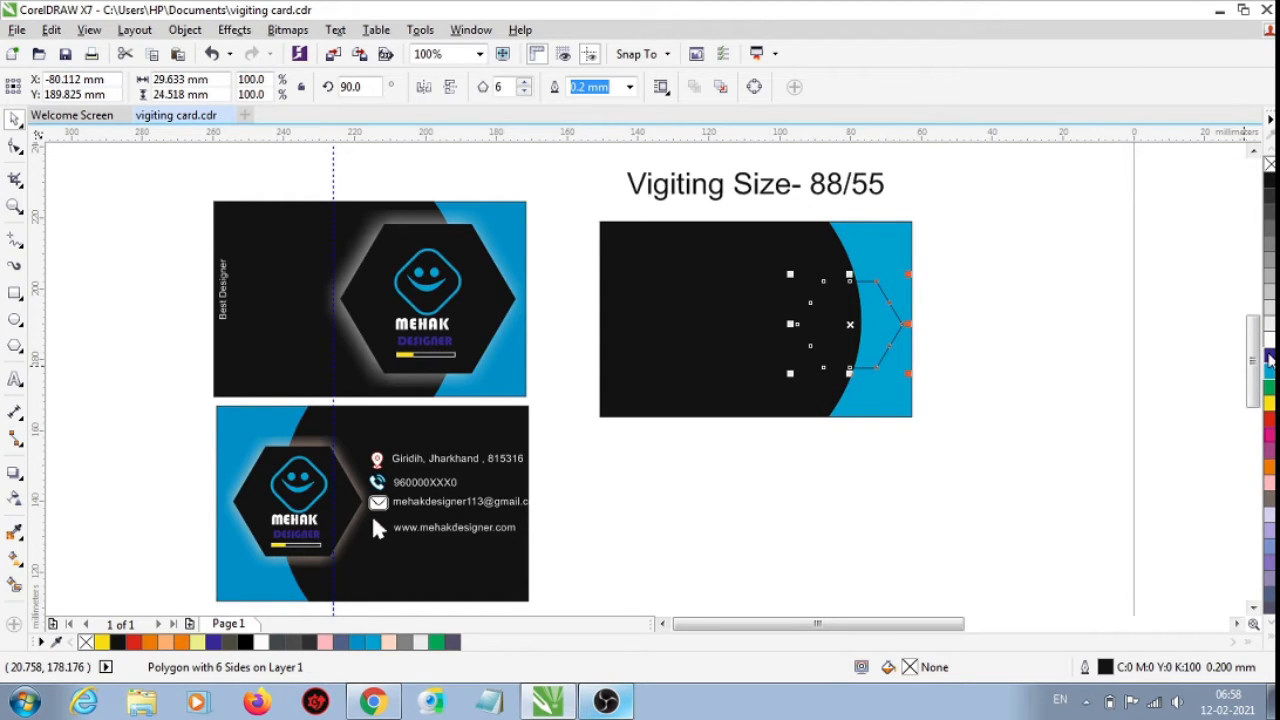
click(1268, 359)
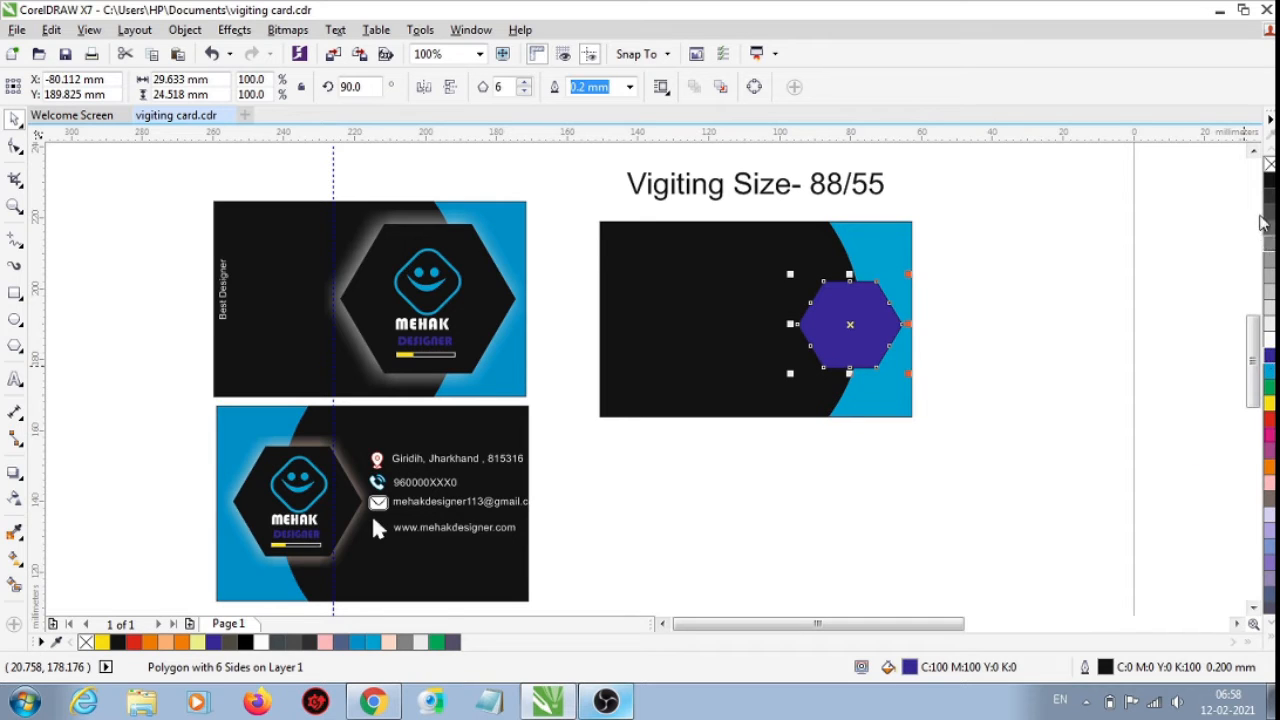
click(1268, 187)
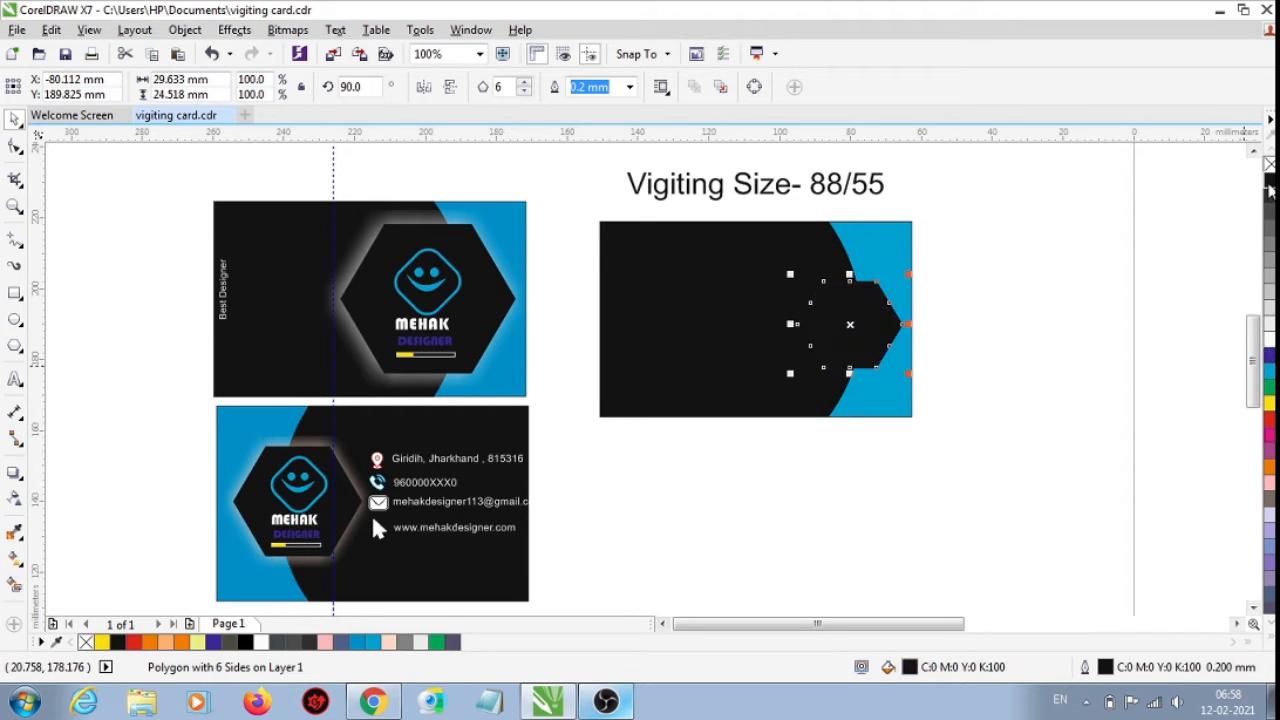
Enlarge the black hexagon about its centre to about 49 by 40 mm, fit it inside the card, and remove the Press Shift note below
click(930, 355)
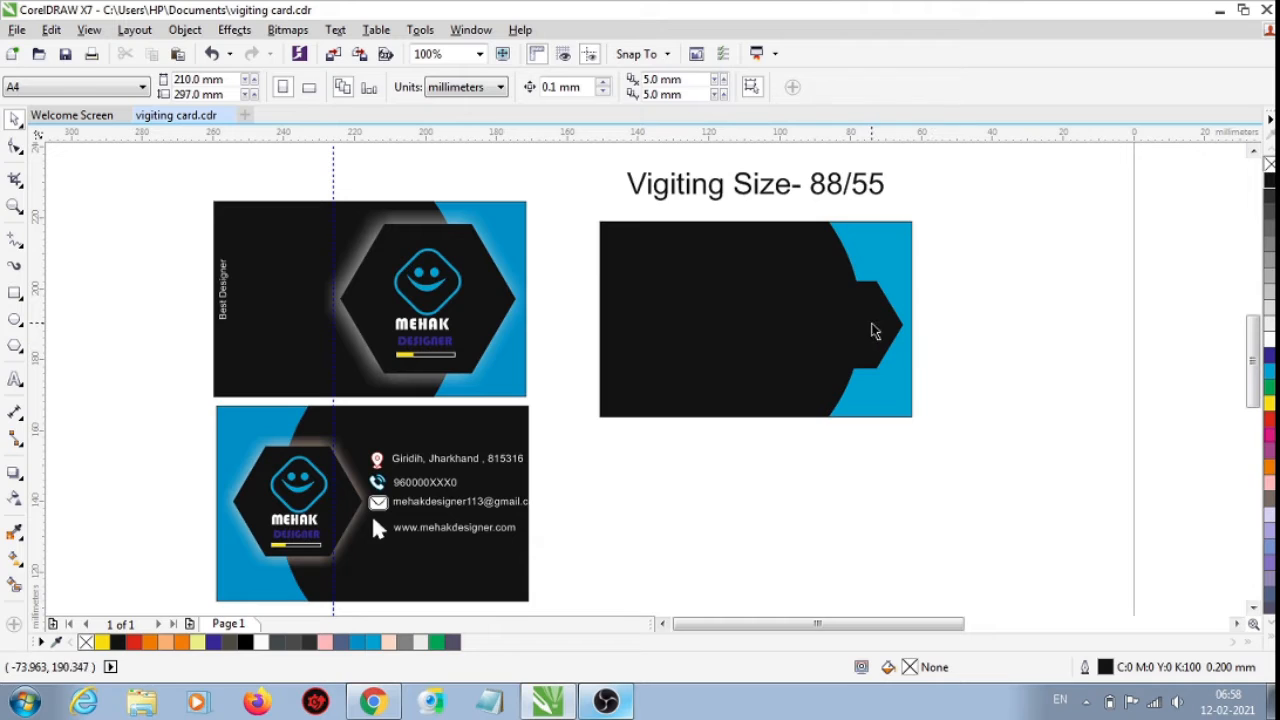
click(870, 326)
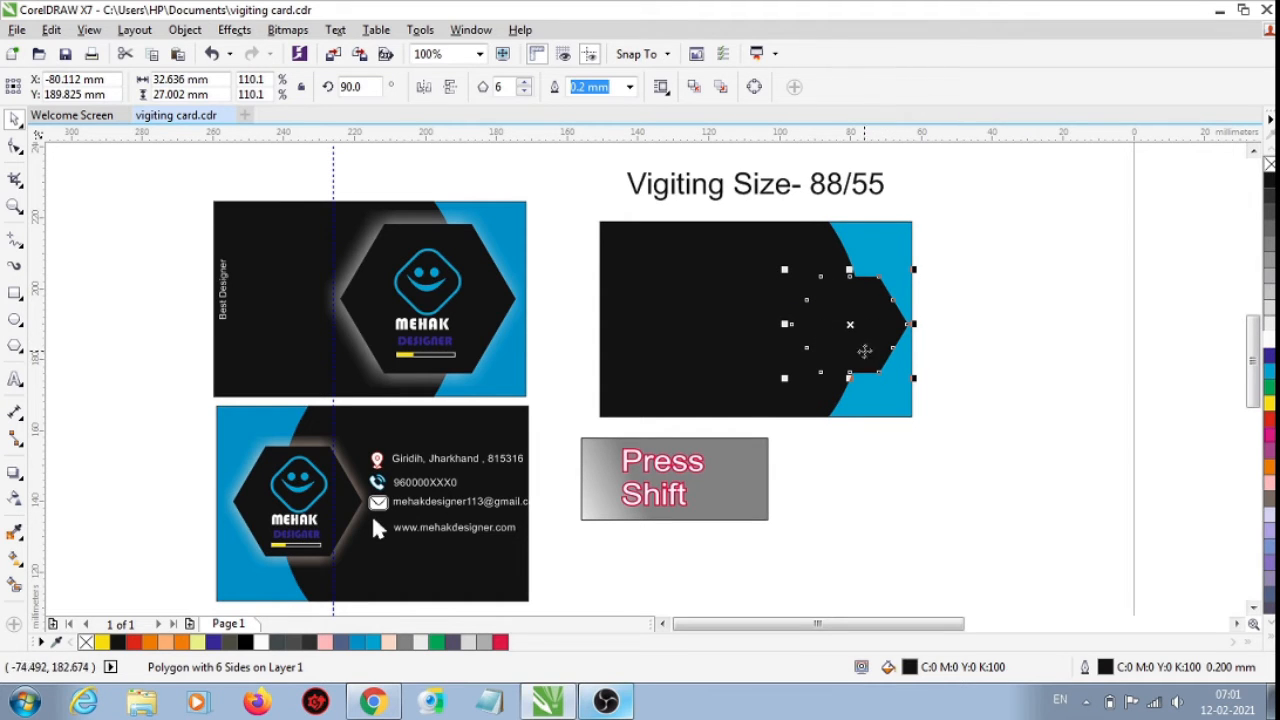
drag(787, 269, 758, 244)
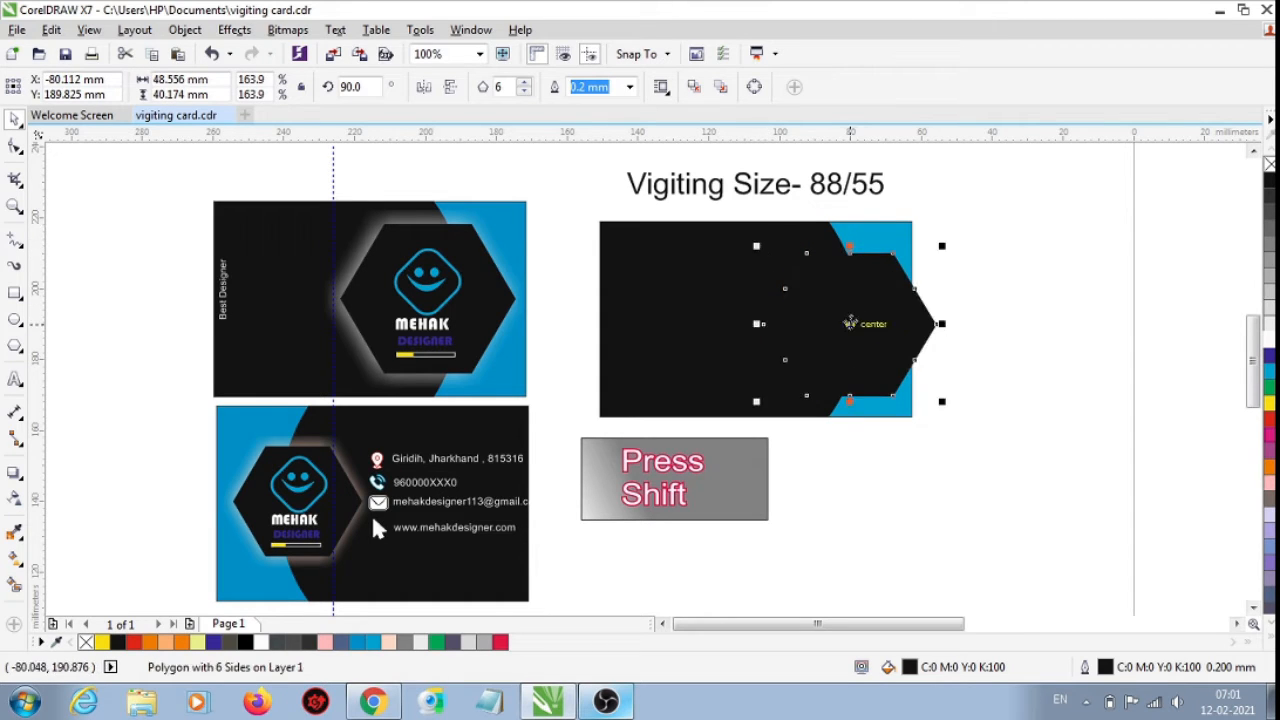
drag(849, 323, 820, 318)
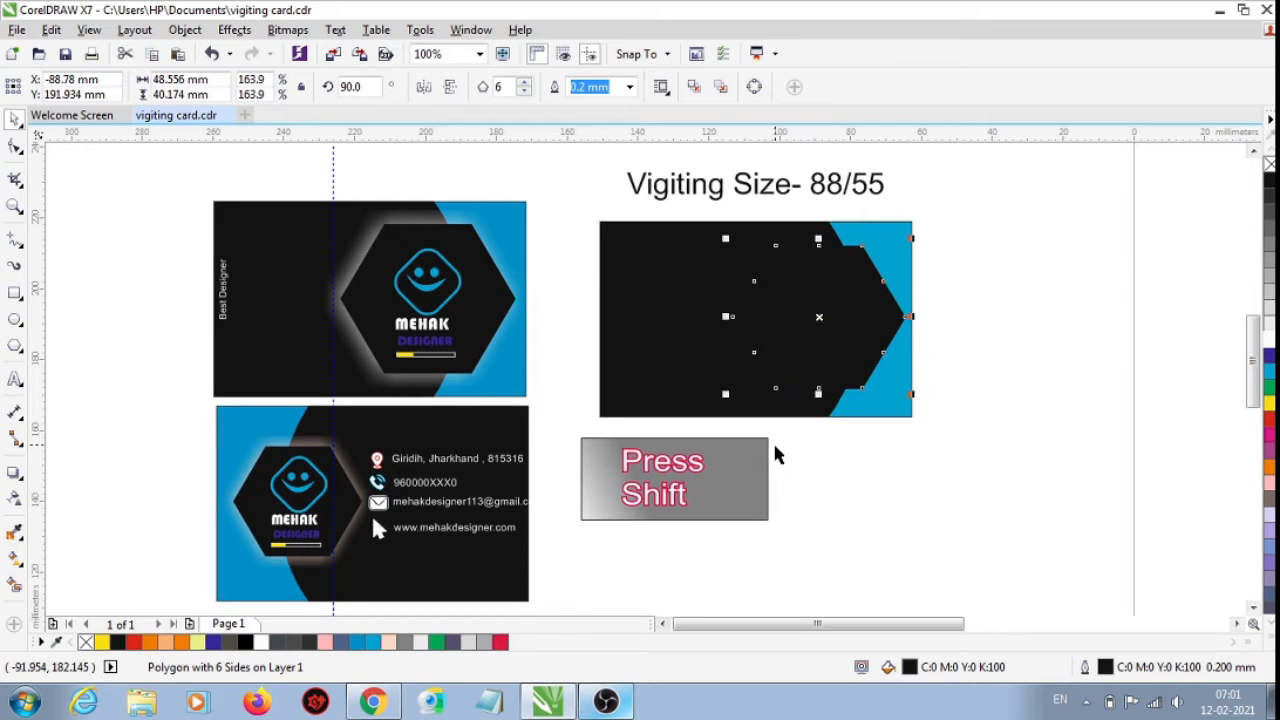
drag(802, 435, 563, 545)
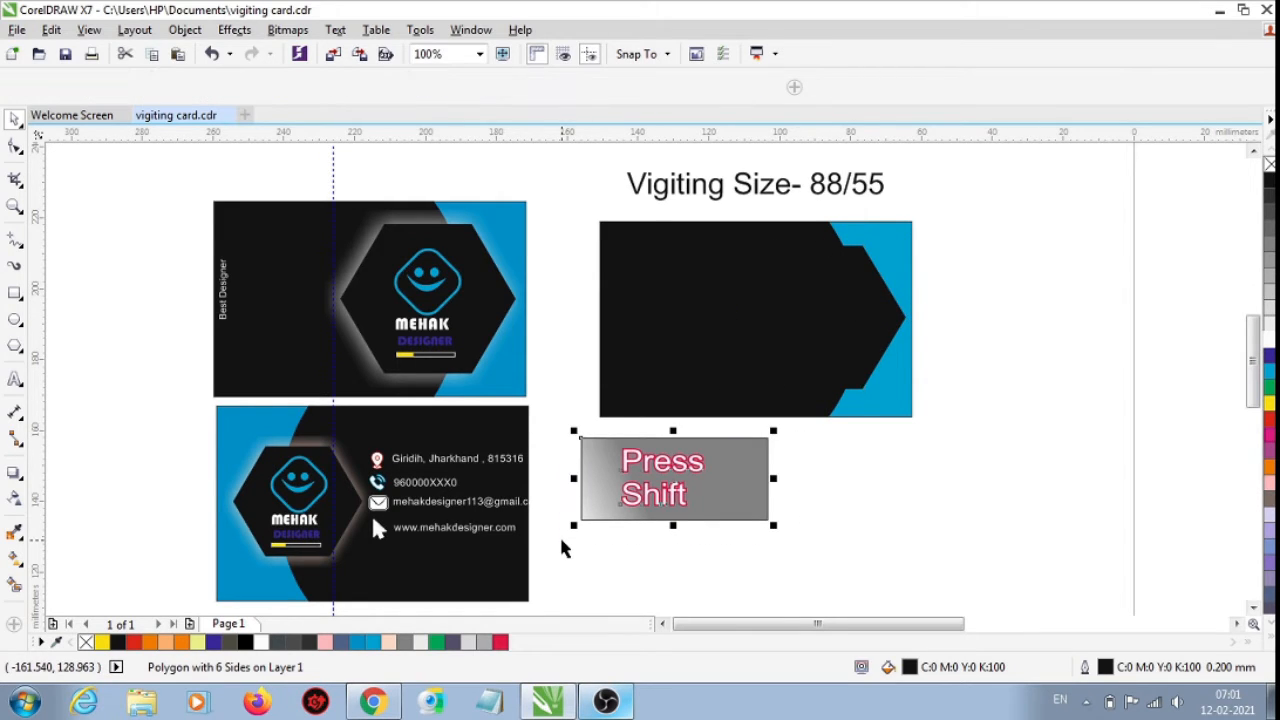
Apply the Small Glow drop shadow preset to the hexagon in light grey, with opacity 100 and feathering 20
click(846, 343)
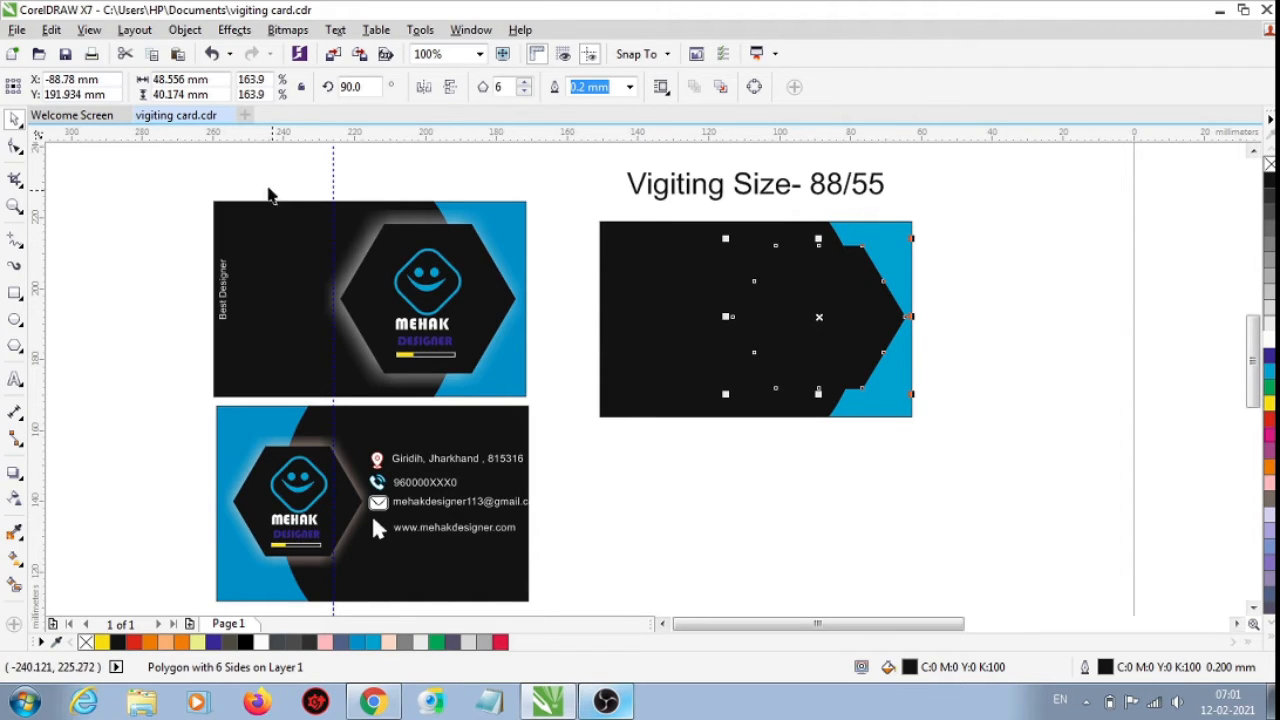
click(15, 473)
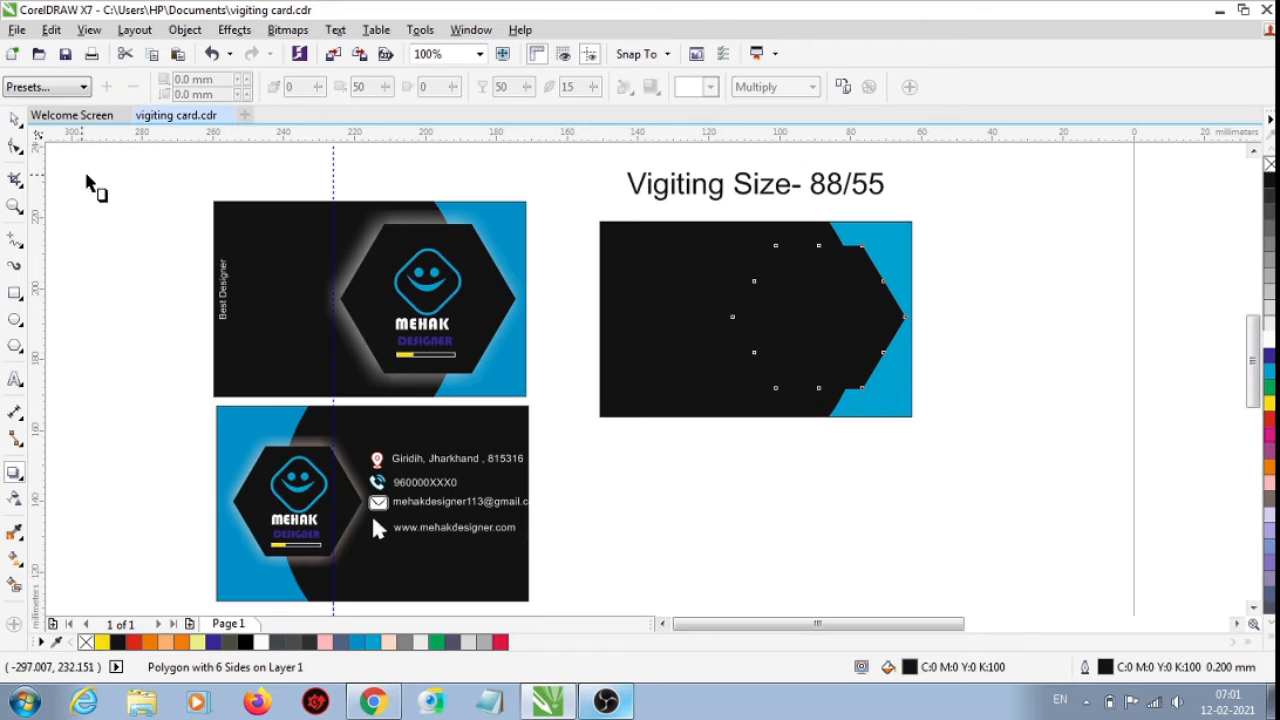
click(80, 92)
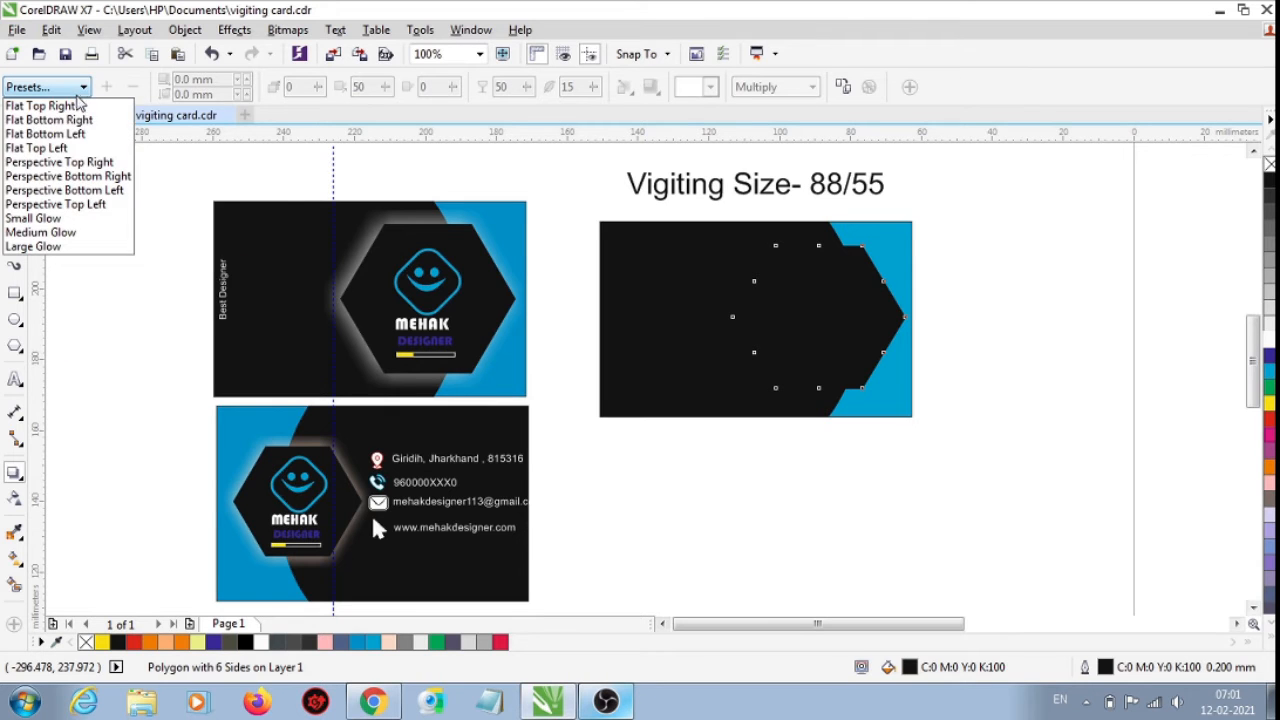
click(70, 215)
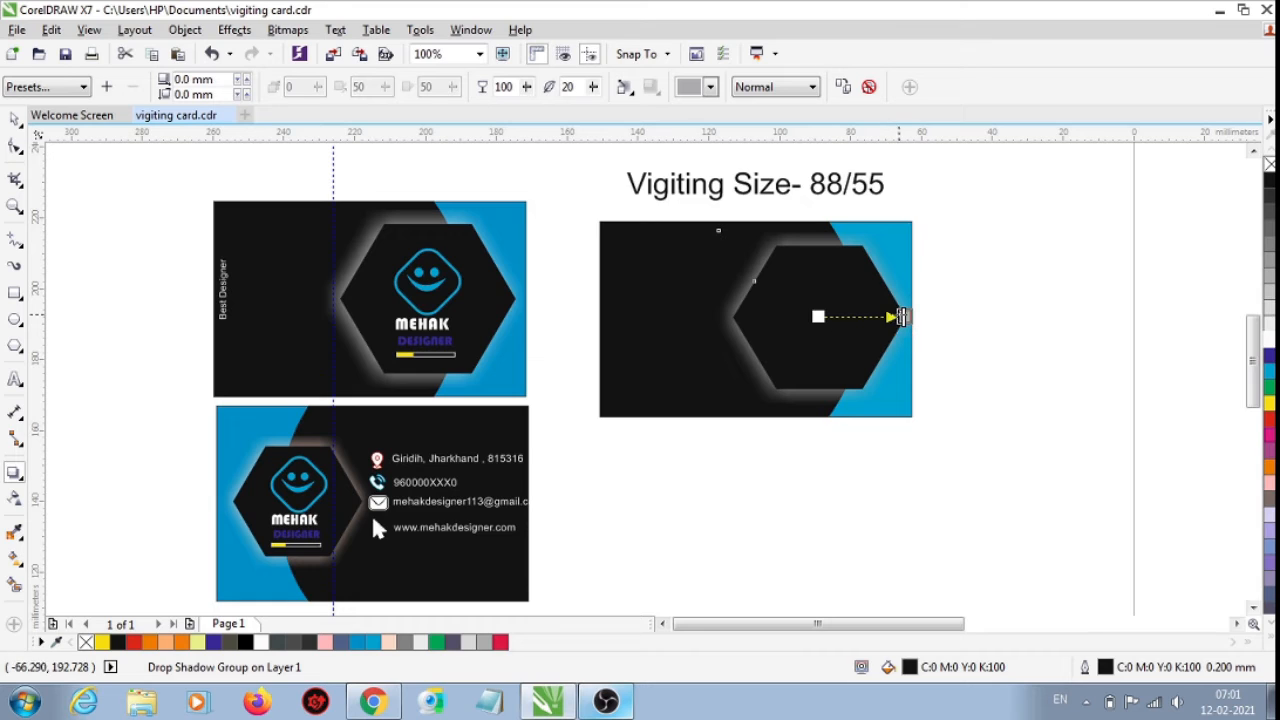
drag(898, 316, 846, 317)
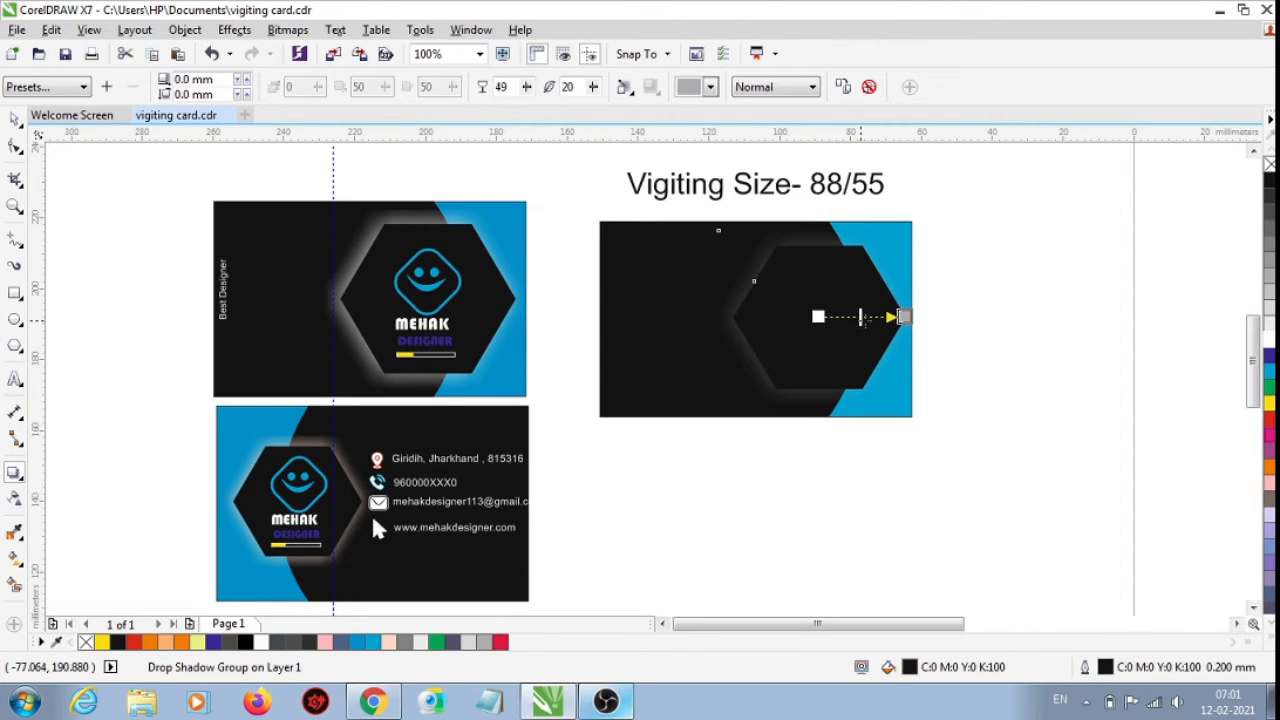
drag(901, 317, 903, 317)
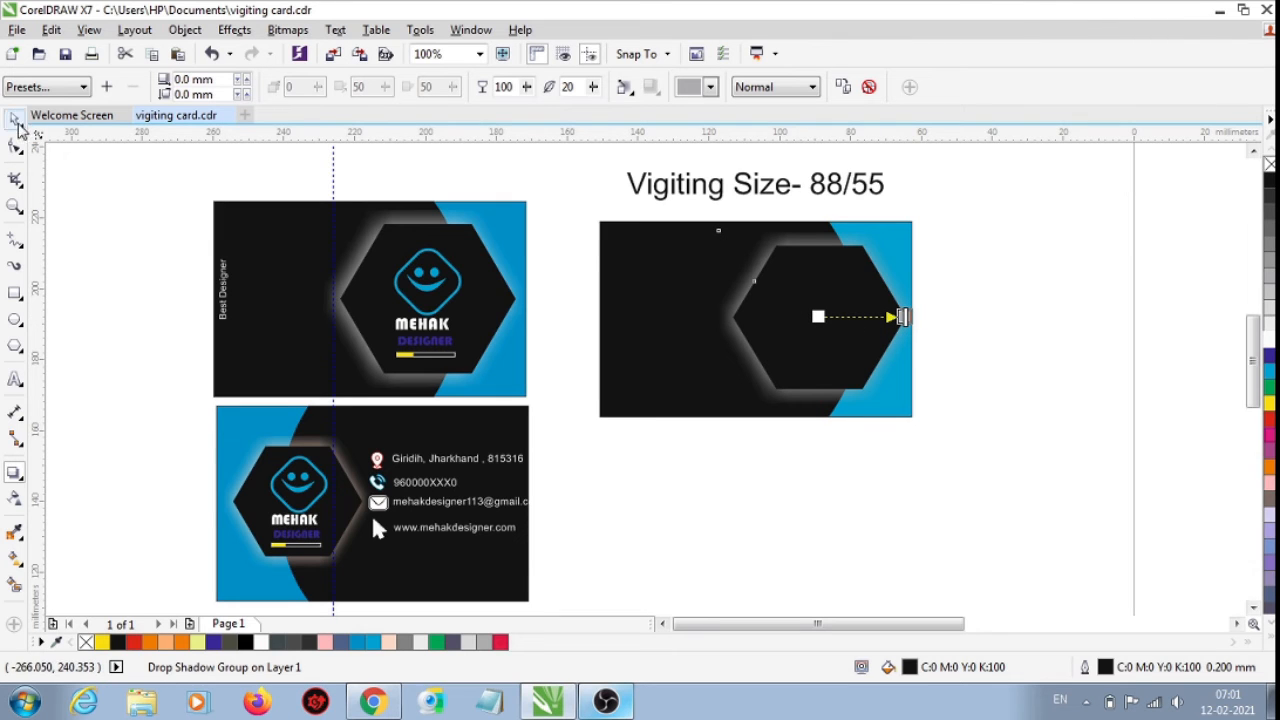
click(14, 118)
click(819, 320)
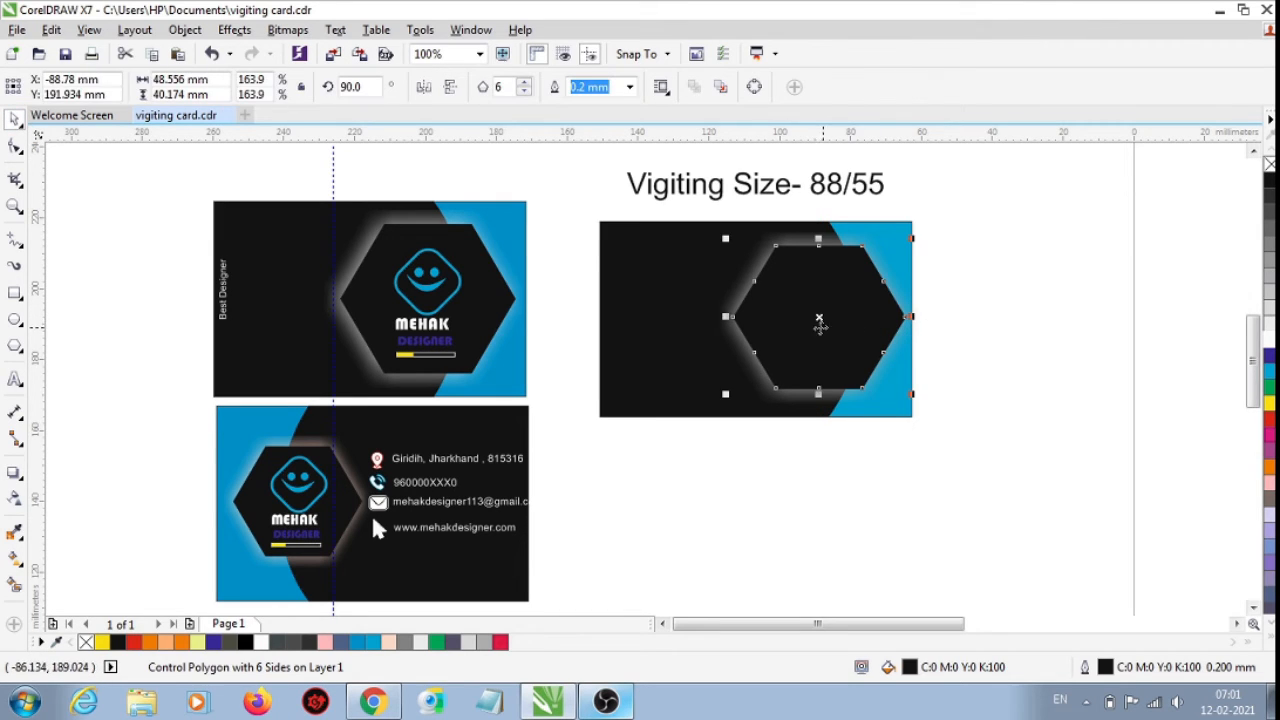
click(1030, 414)
Draw a square about 7 mm wide in the empty space beside the card
scroll(1003, 316, up, 1)
click(14, 293)
drag(891, 283, 943, 334)
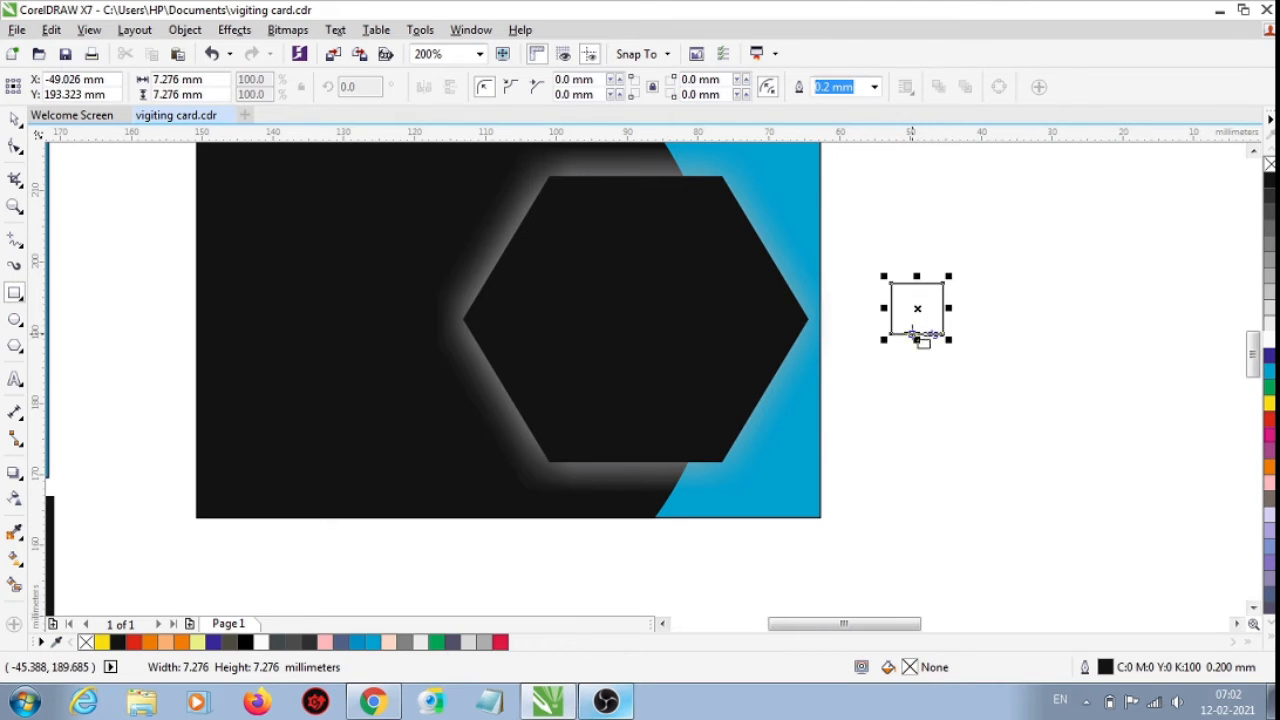
click(14, 118)
click(88, 197)
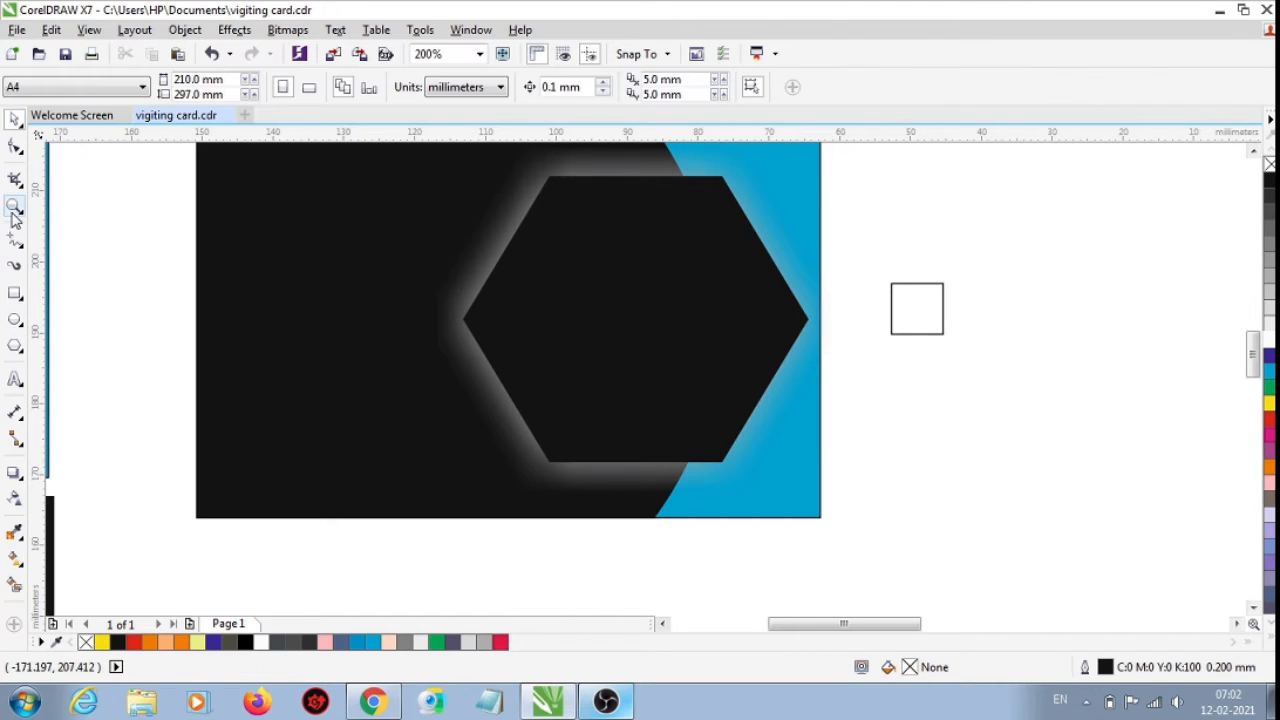
Round all four corners of the small square to a radius of about 2.1 mm
click(897, 308)
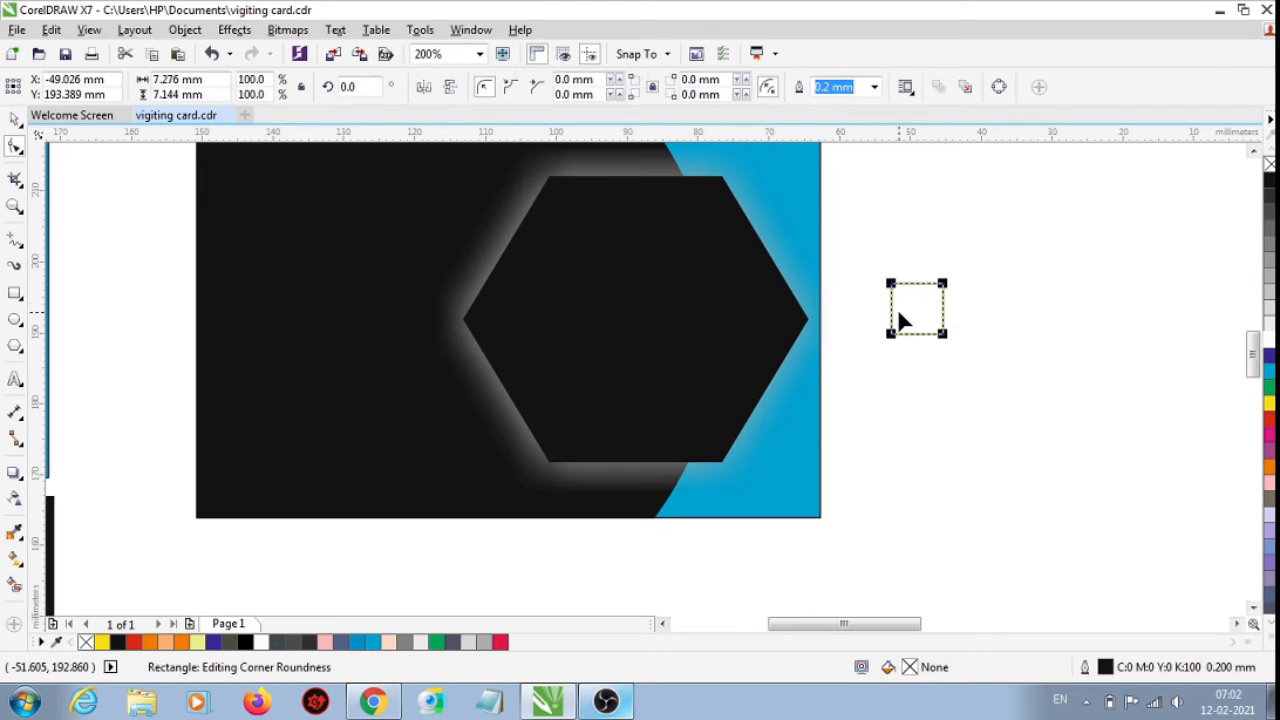
drag(891, 284, 903, 293)
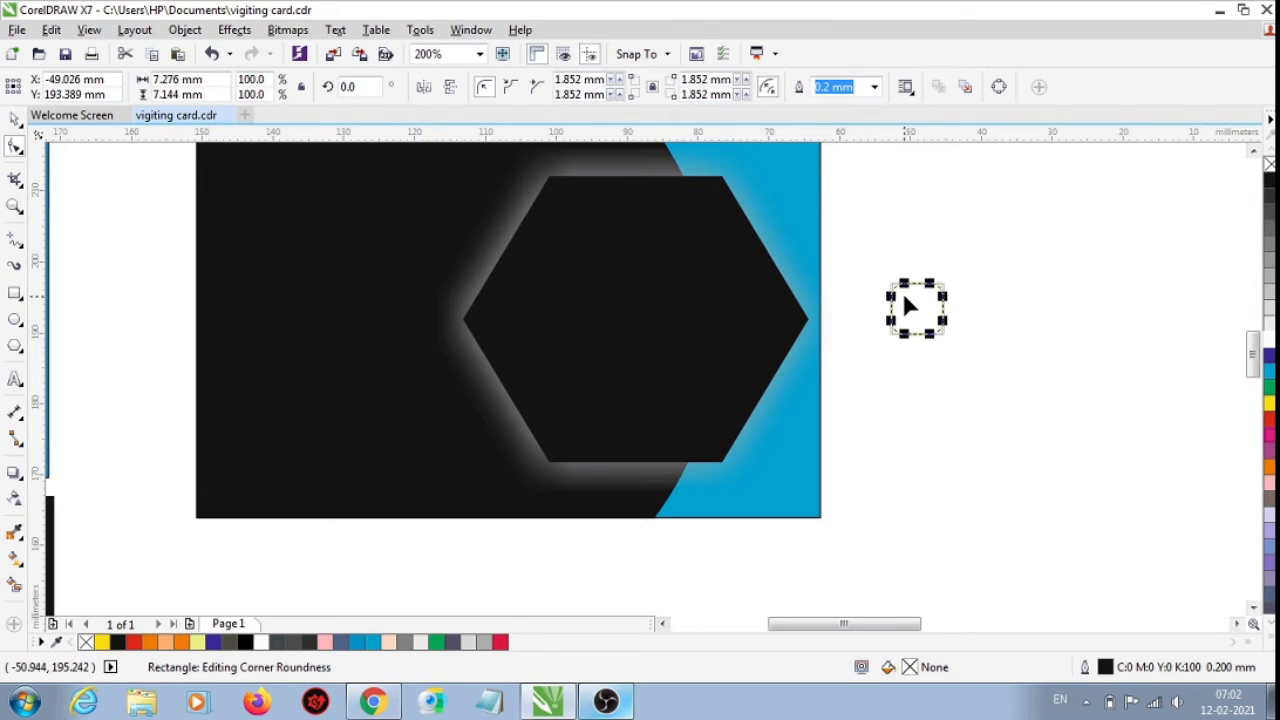
click(14, 119)
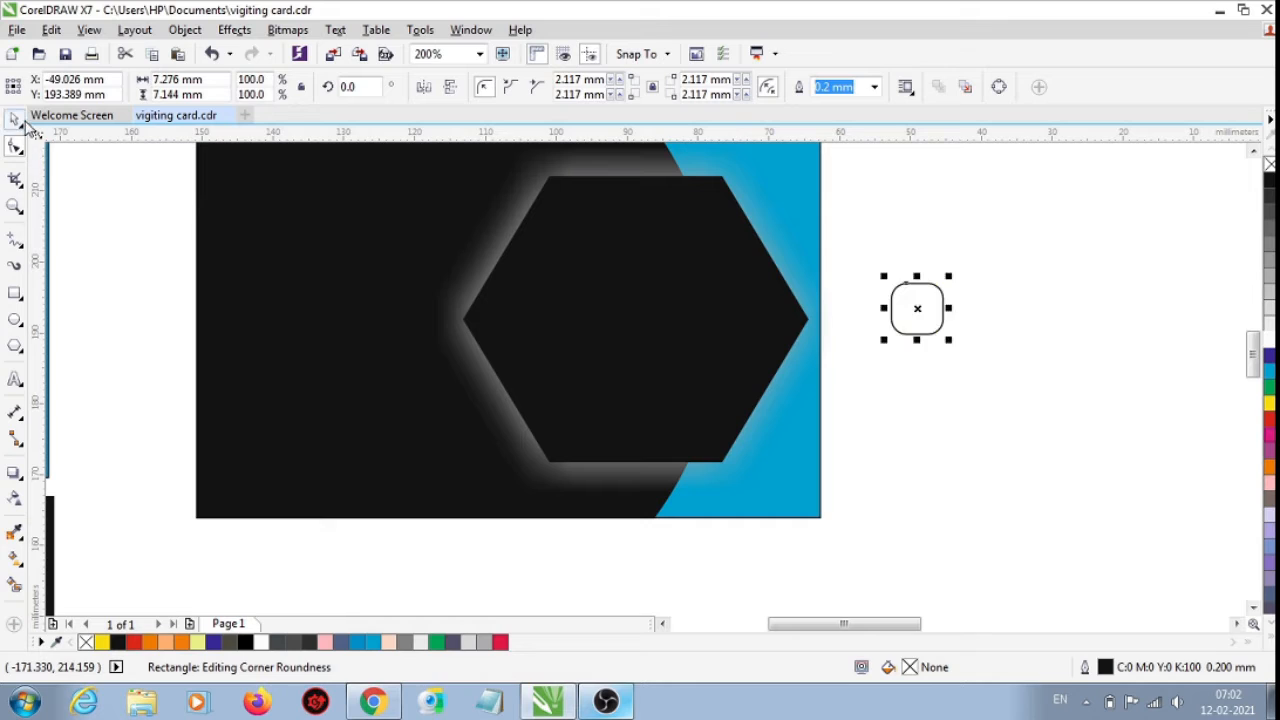
click(116, 207)
Rotate the small rounded square to 45 degrees so it stands as a diamond
click(926, 309)
double_click(352, 87)
text(90)
key(Return)
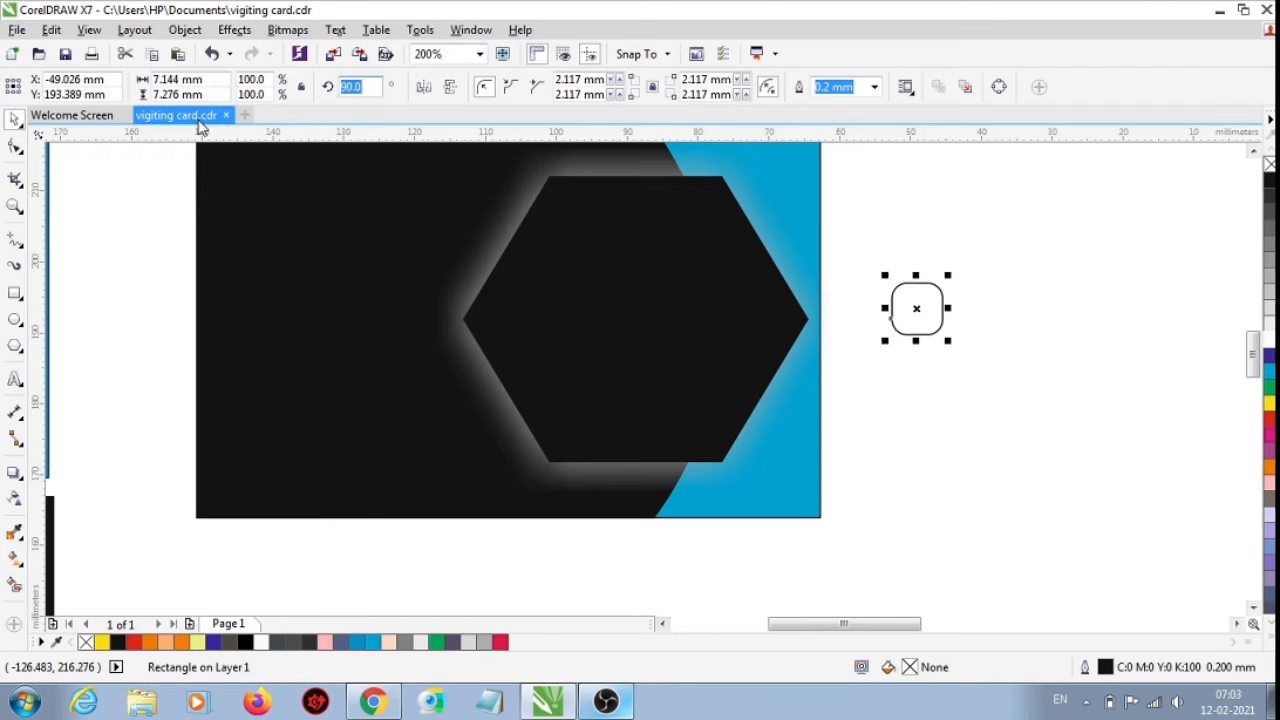
key(Return)
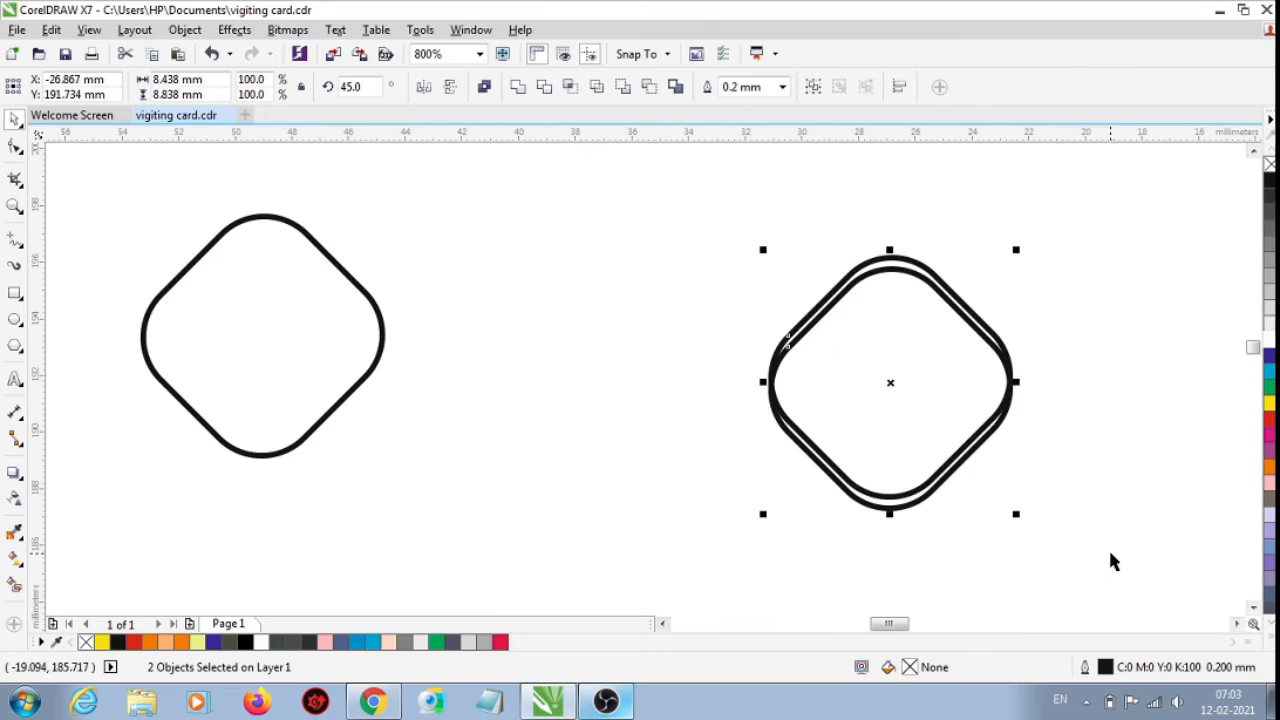
Delete the two overlapping rounded-diamond copies, keeping the single original beside the card
key(Delete)
click(858, 436)
scroll(856, 400, down, 2)
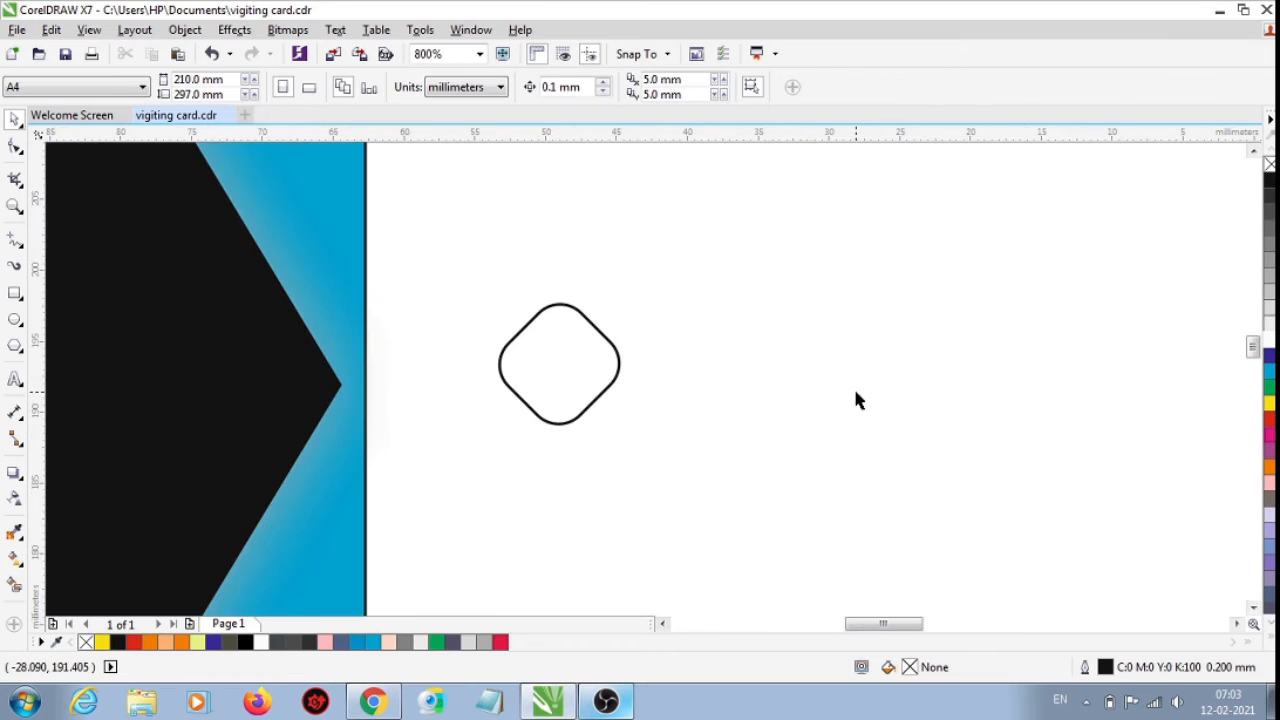
Draw a closed, nearly horizontal two-node line about 9 mm long beside the rounded diamond with the Pen tool
scroll(840, 416, down, 1)
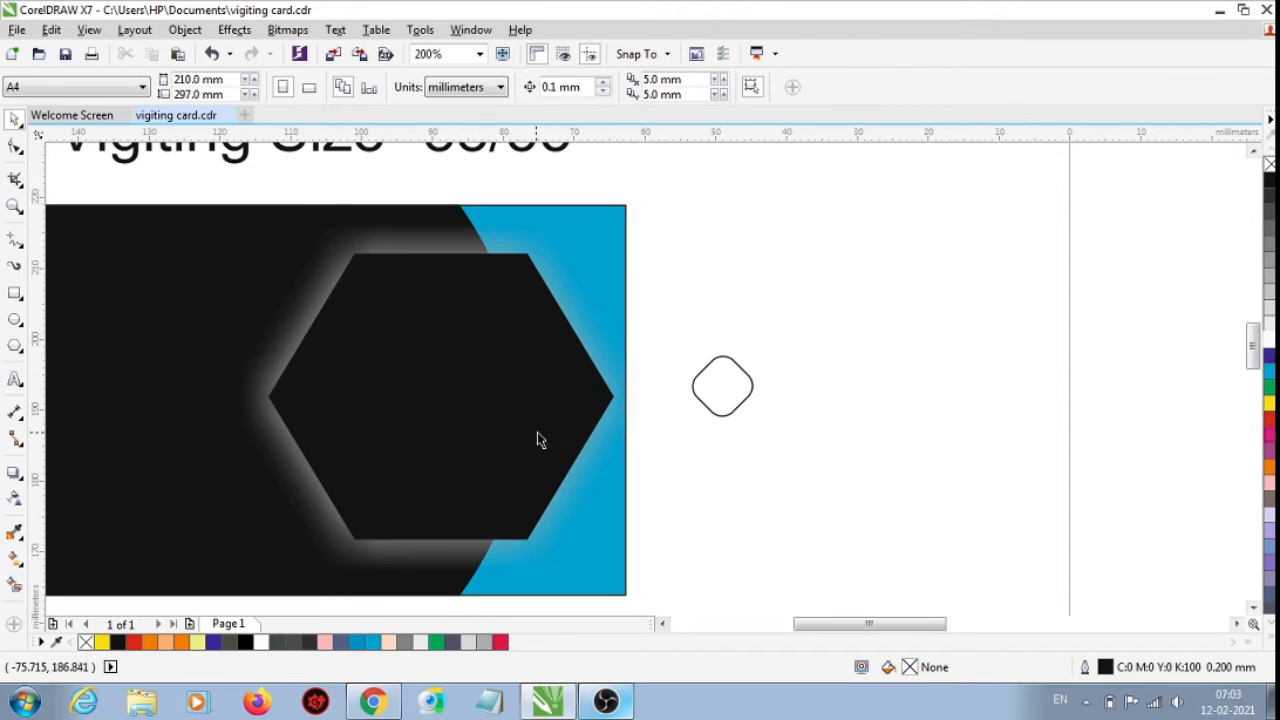
scroll(720, 400, up, 1)
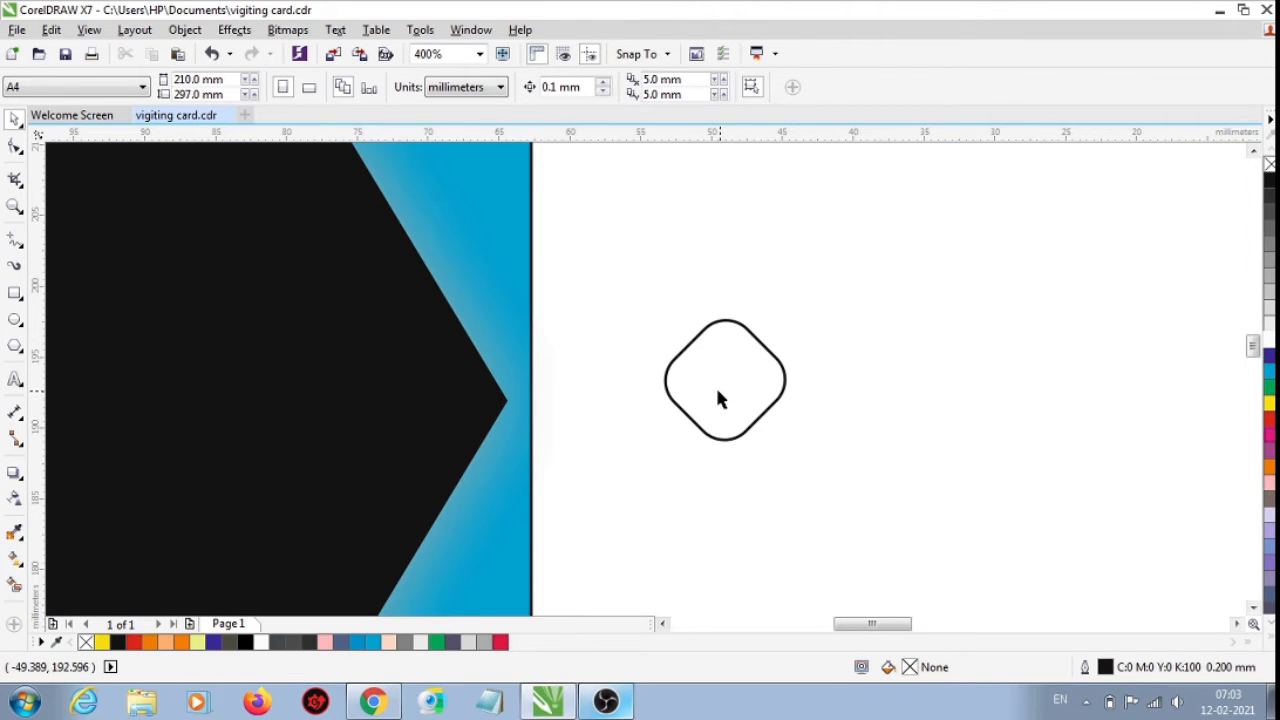
click(22, 302)
click(18, 244)
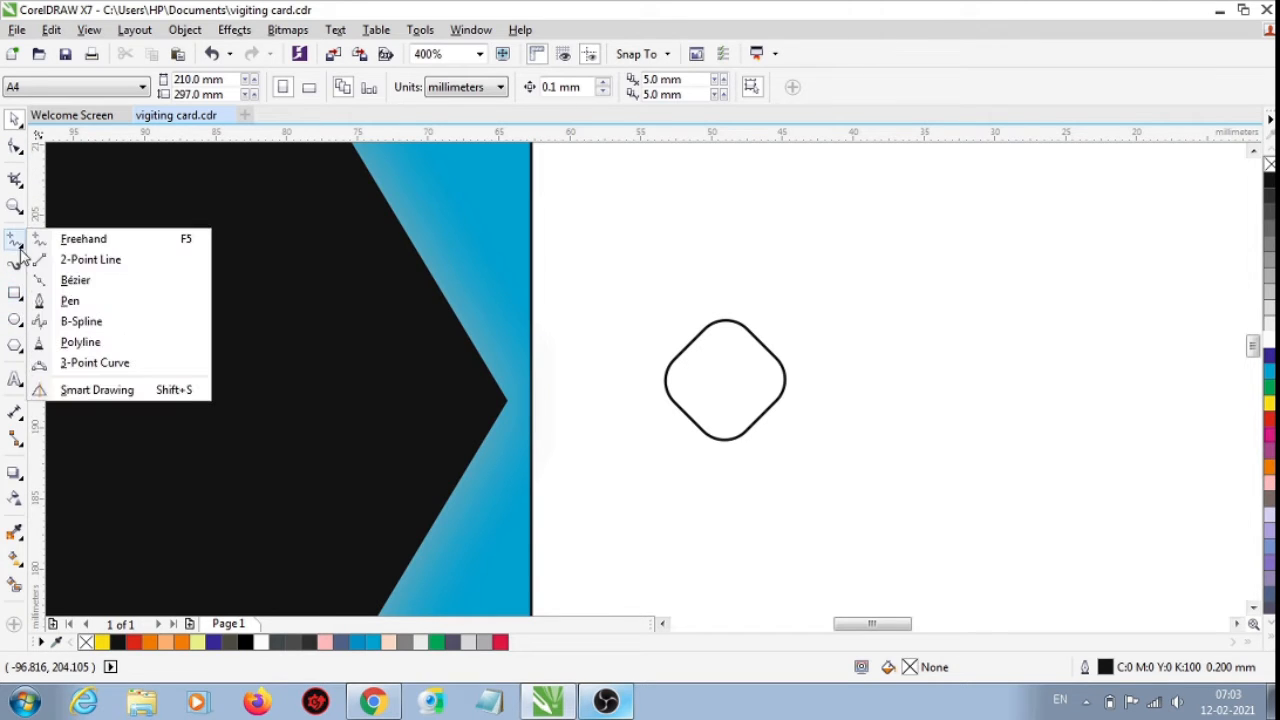
click(69, 301)
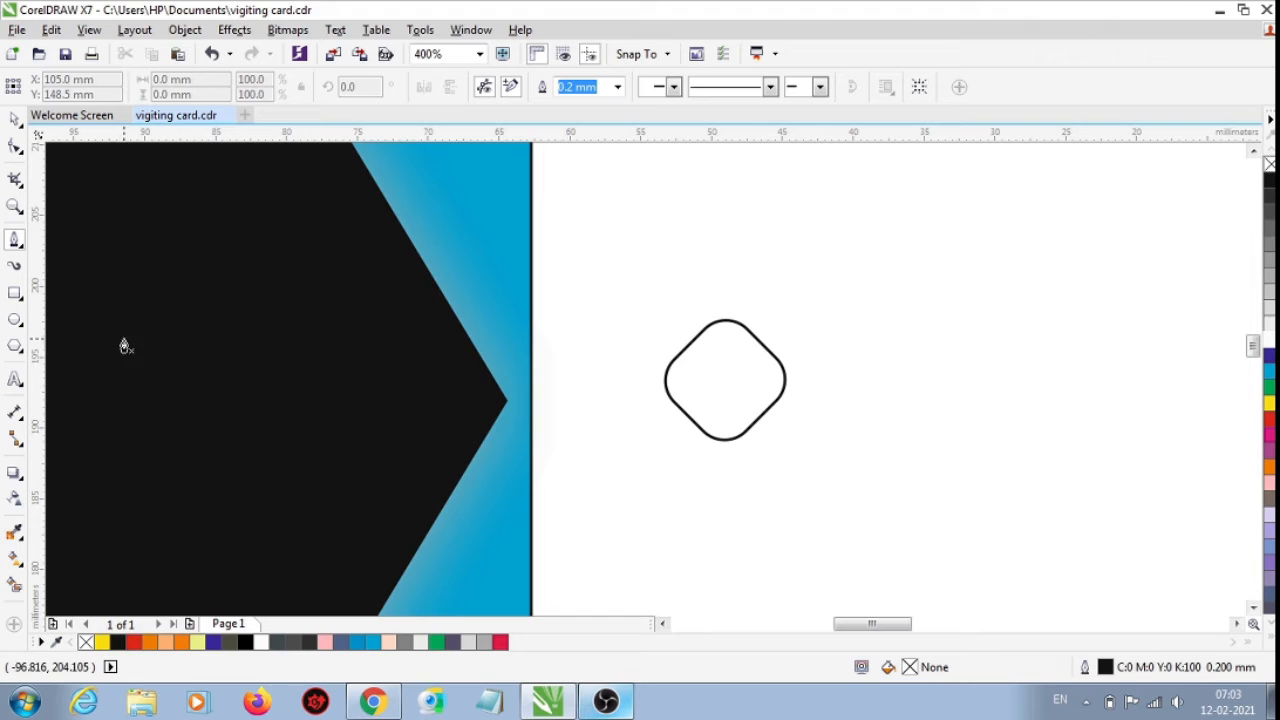
click(836, 396)
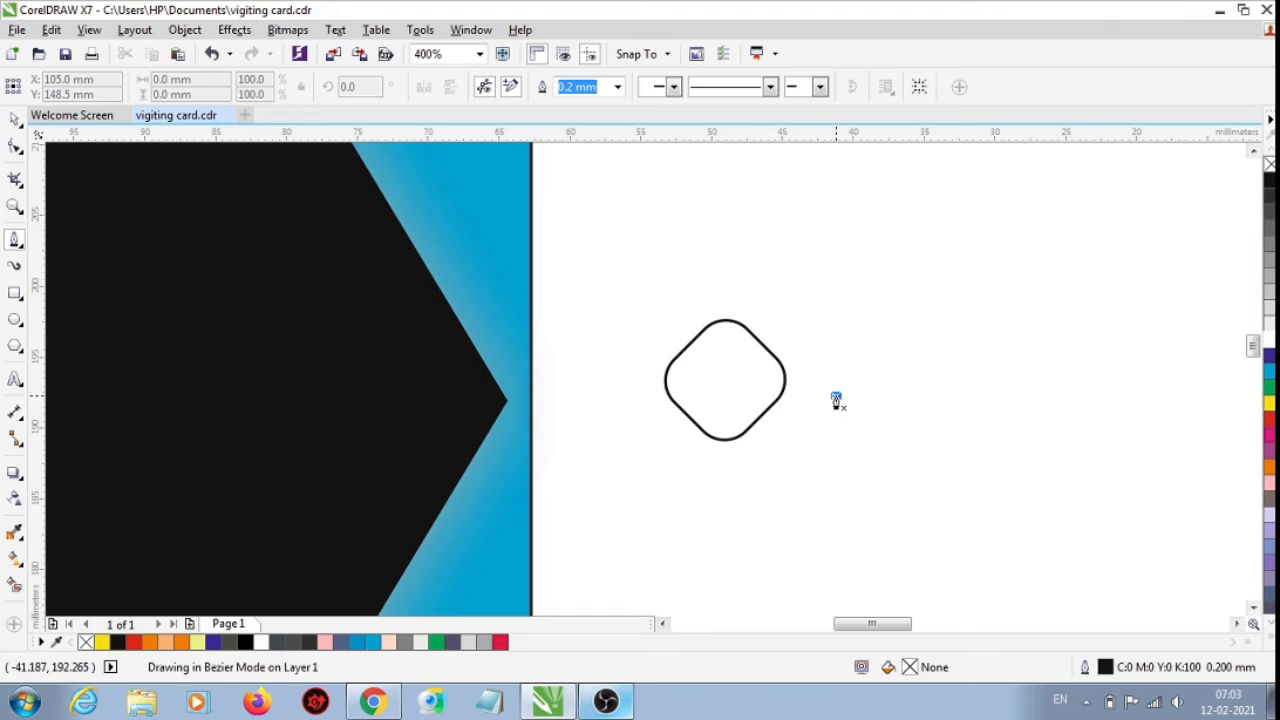
double_click(966, 398)
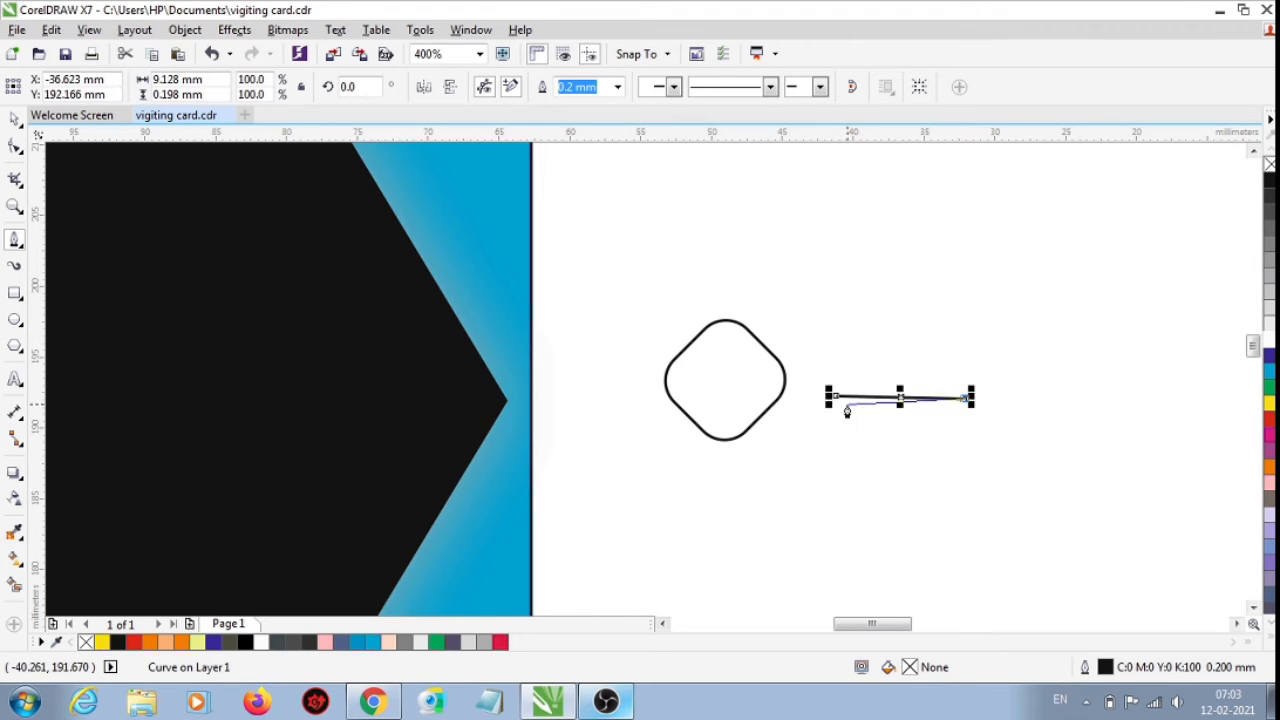
click(15, 118)
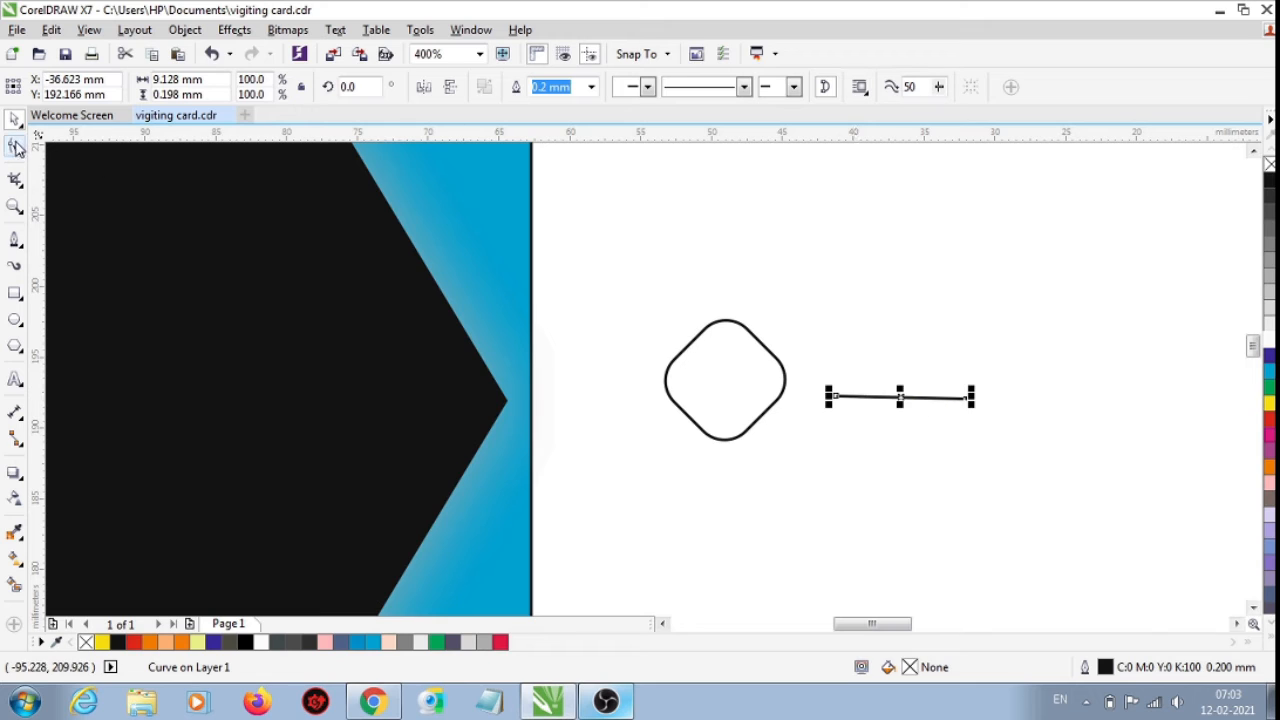
Convert one of the line's two overlapping segments to a curve and bow it upward into an arch
click(15, 146)
right_click(897, 399)
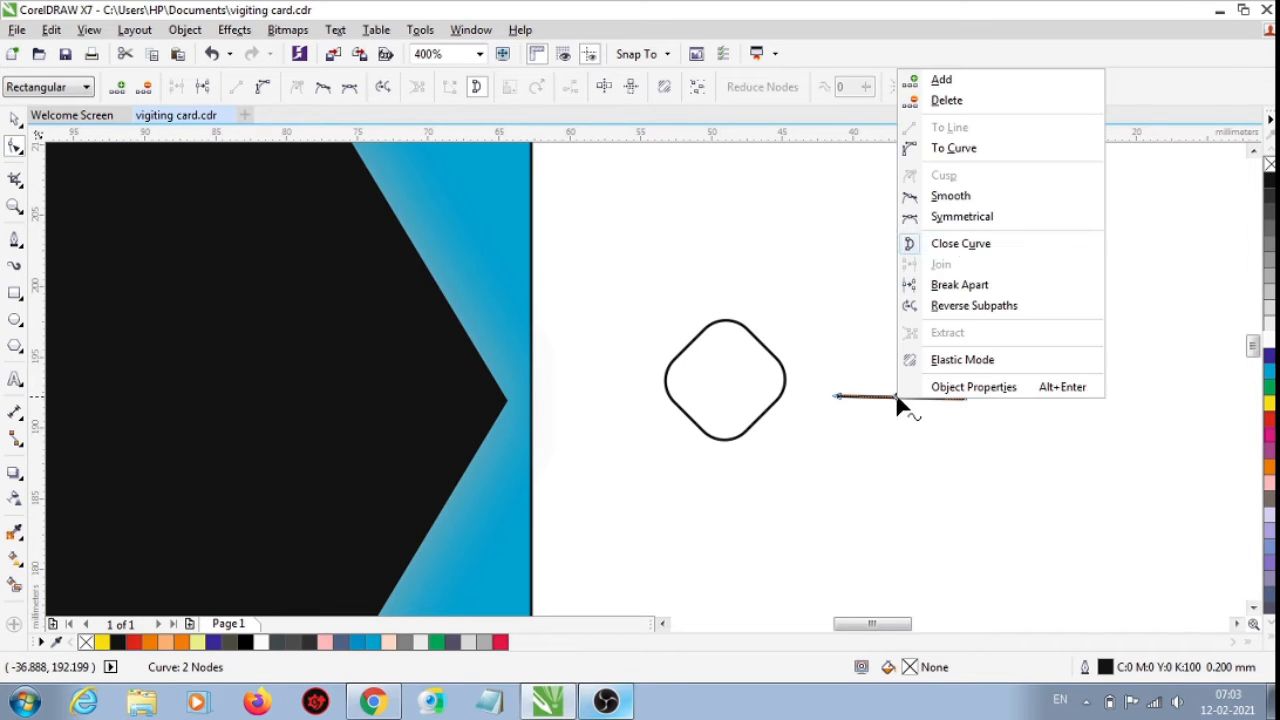
click(955, 148)
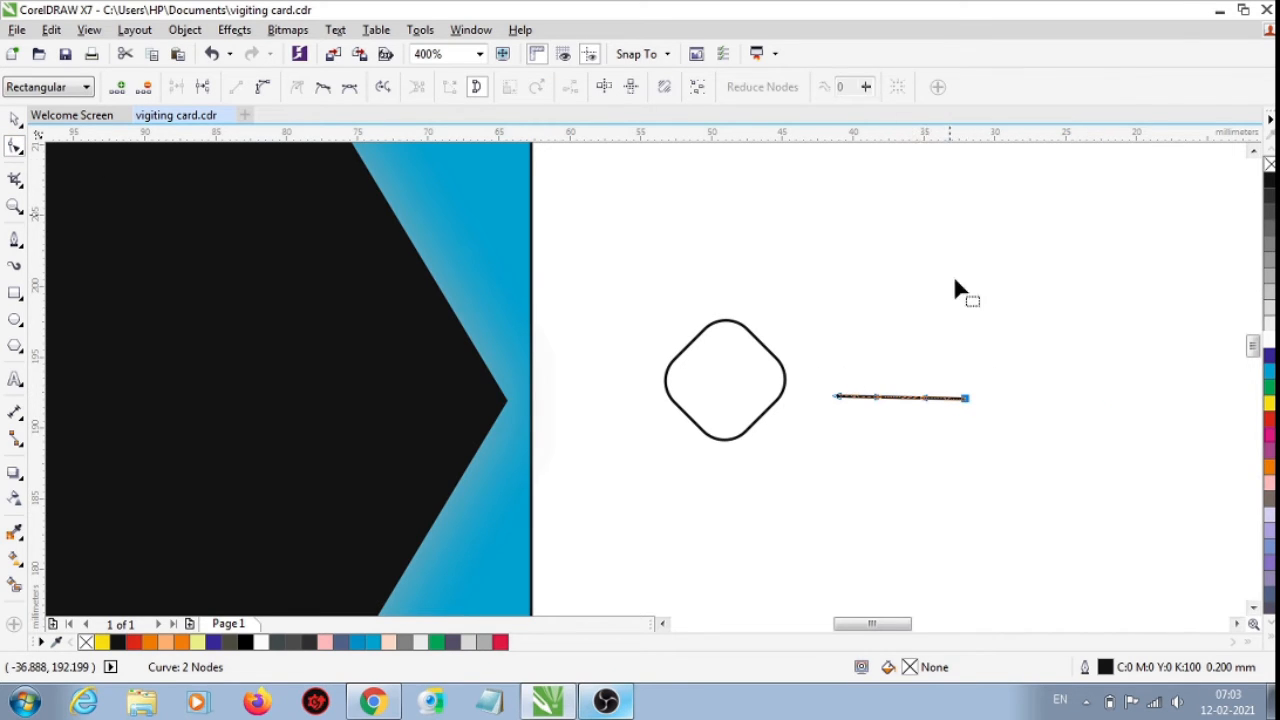
mouse_move(926, 406)
mouse_down()
mouse_move(914, 351)
mouse_move(908, 380)
mouse_move(863, 363)
mouse_move(871, 356)
mouse_up()
Convert the arch's straight base to a curve and bow it upward, forming a crescent about 9 by 2.7 mm
click(909, 399)
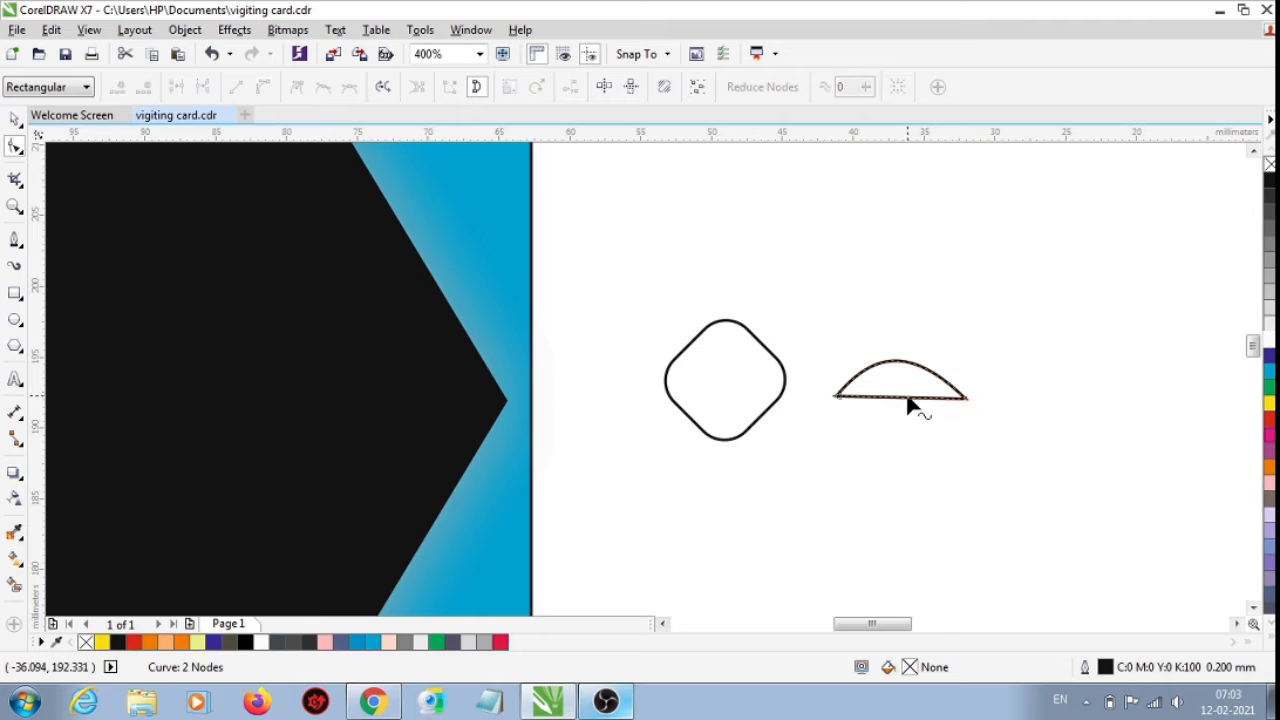
click(907, 397)
drag(907, 397, 903, 383)
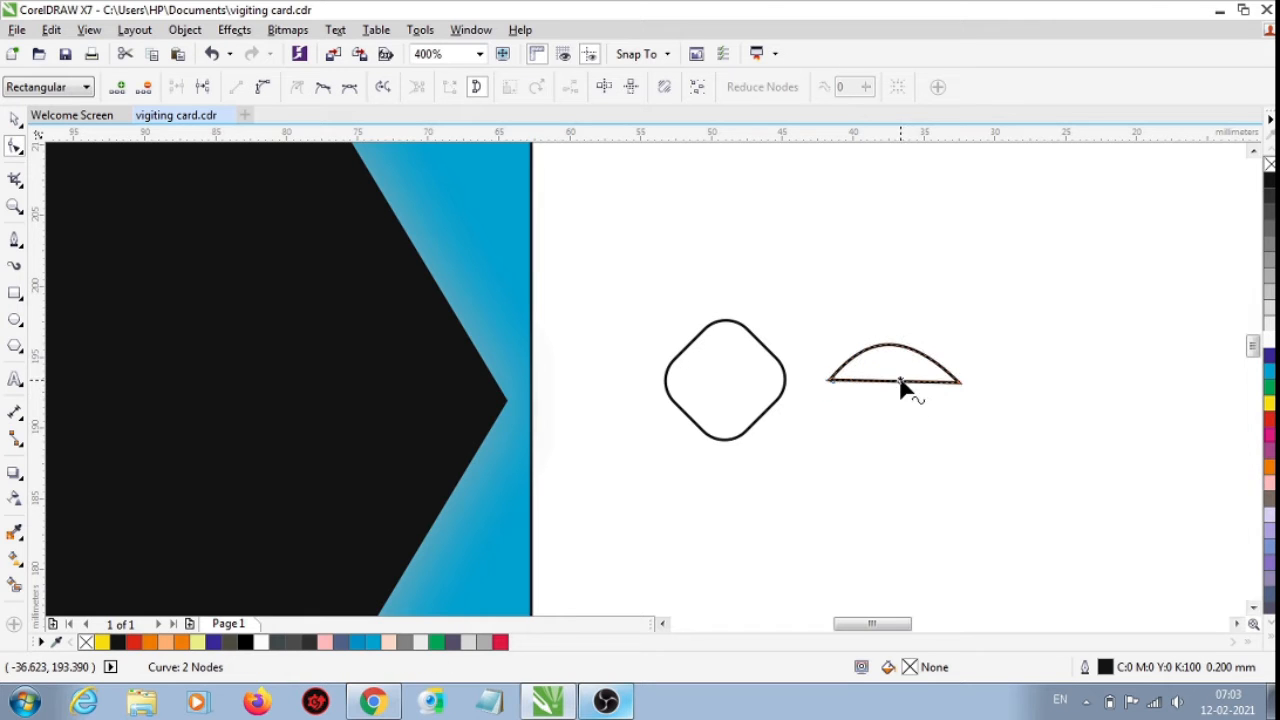
right_click(902, 381)
click(964, 138)
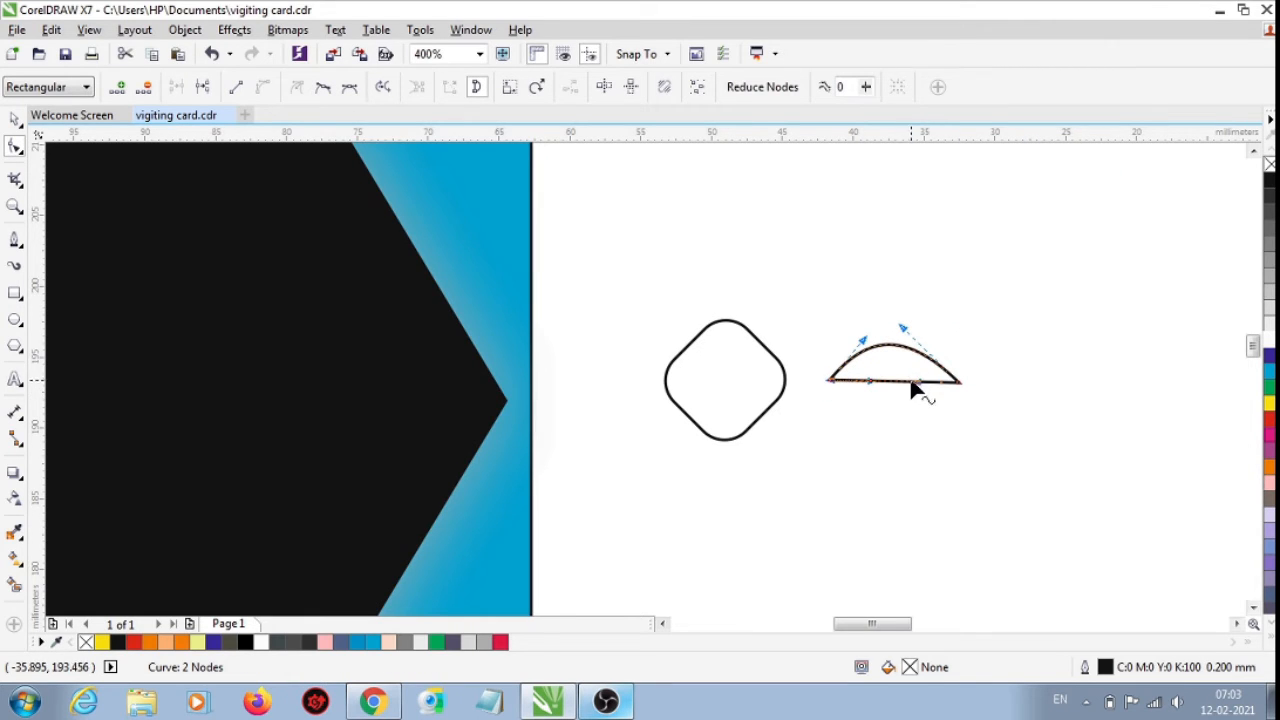
drag(918, 384, 831, 387)
click(831, 390)
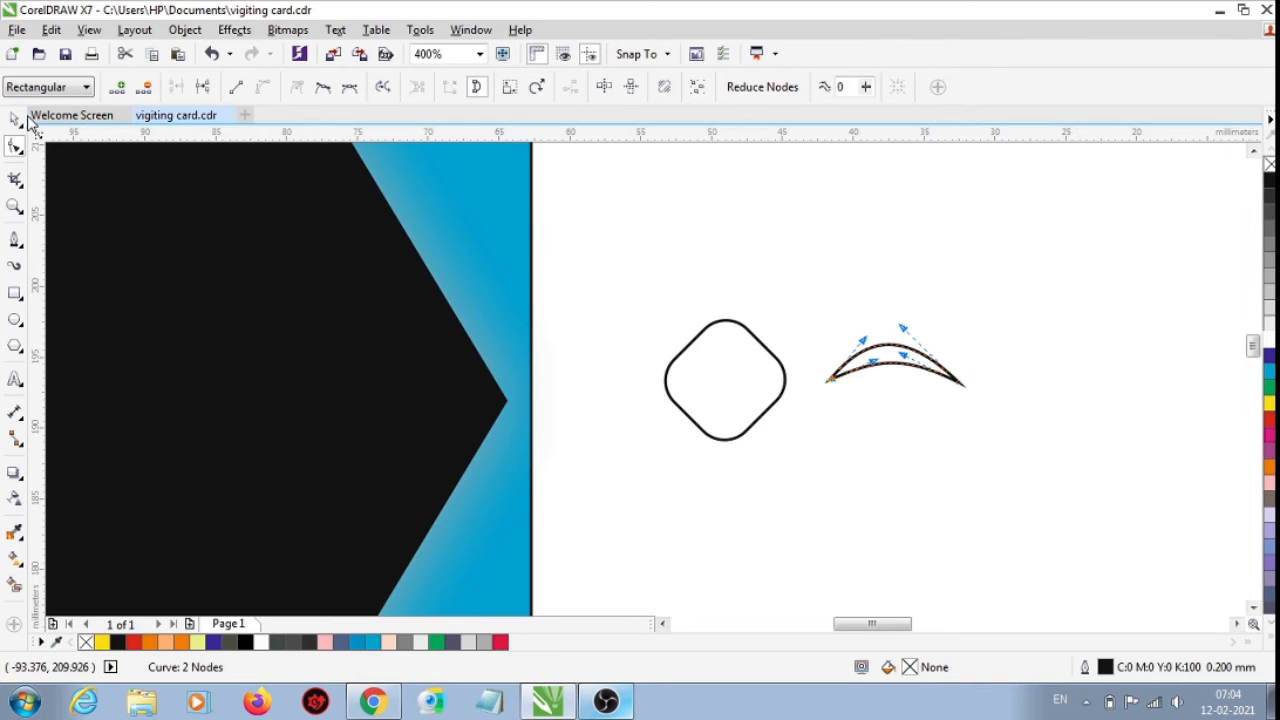
Mirror the crescent vertically so it curves downward like a smile
click(14, 119)
click(746, 251)
click(870, 349)
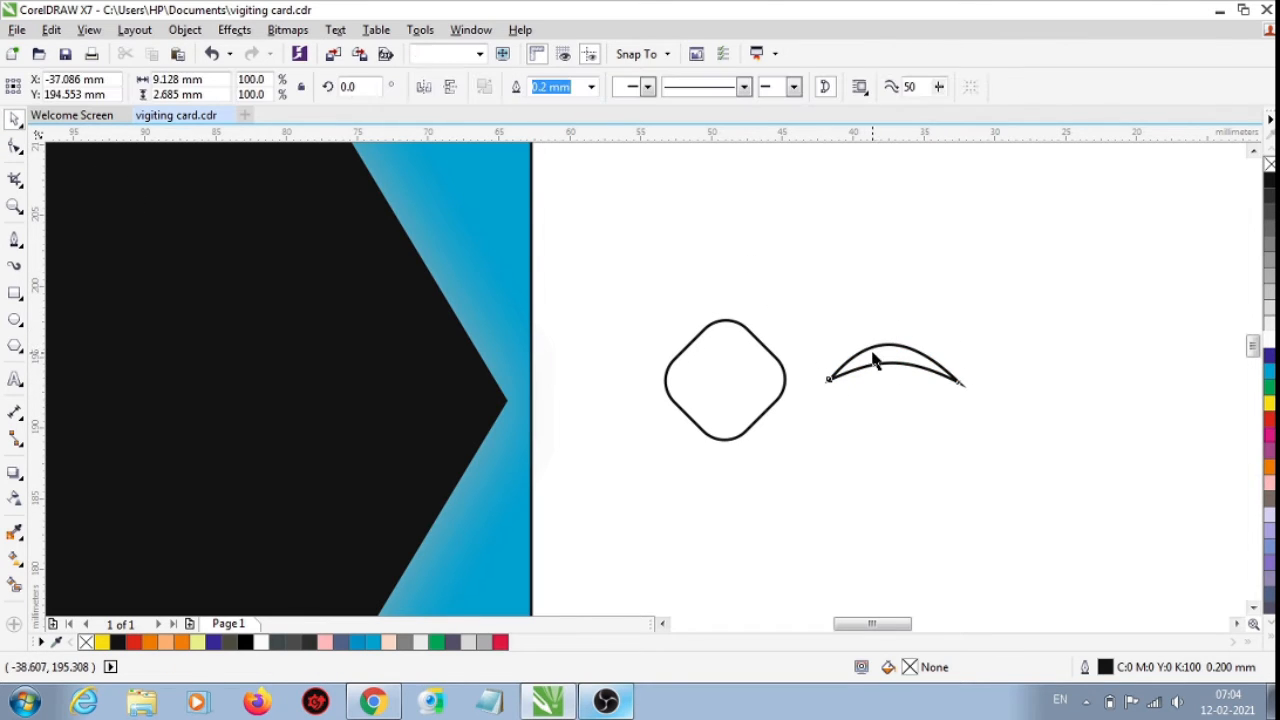
click(451, 91)
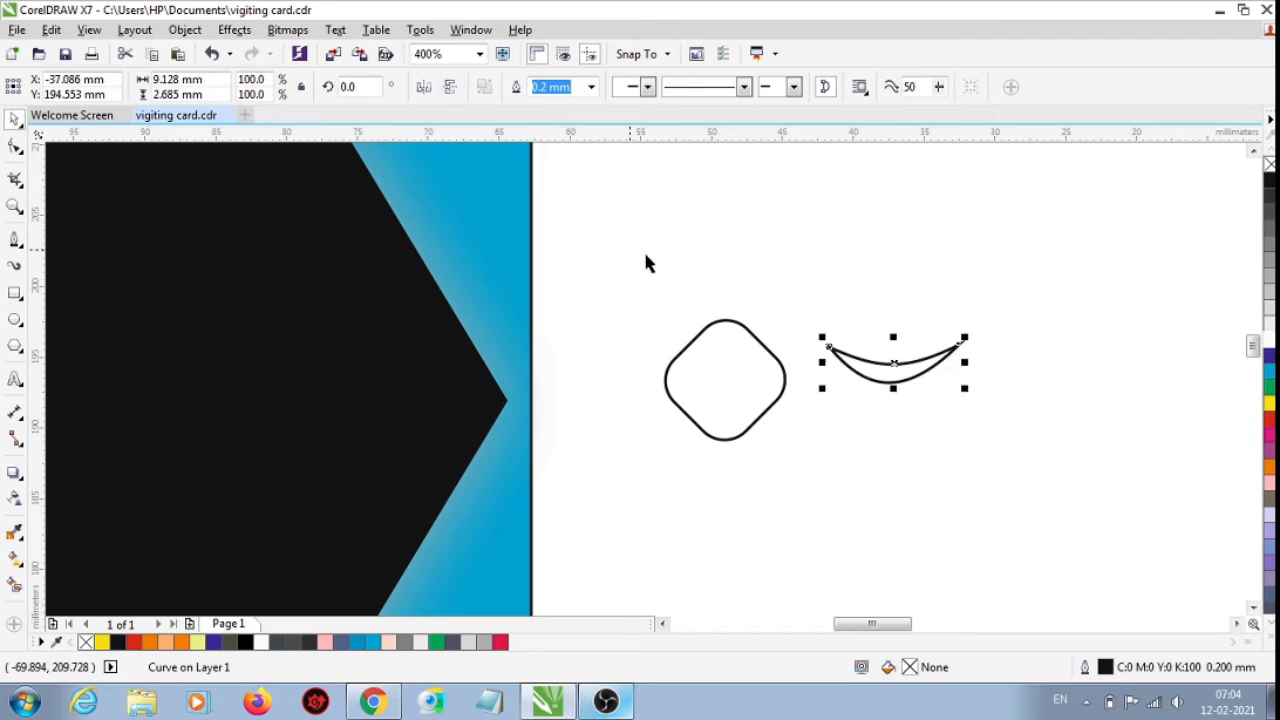
Move the crescent smile inside the rounded diamond and narrow it to about 7.84 mm wide so it spans the diamond
click(643, 257)
click(890, 368)
drag(894, 370, 734, 396)
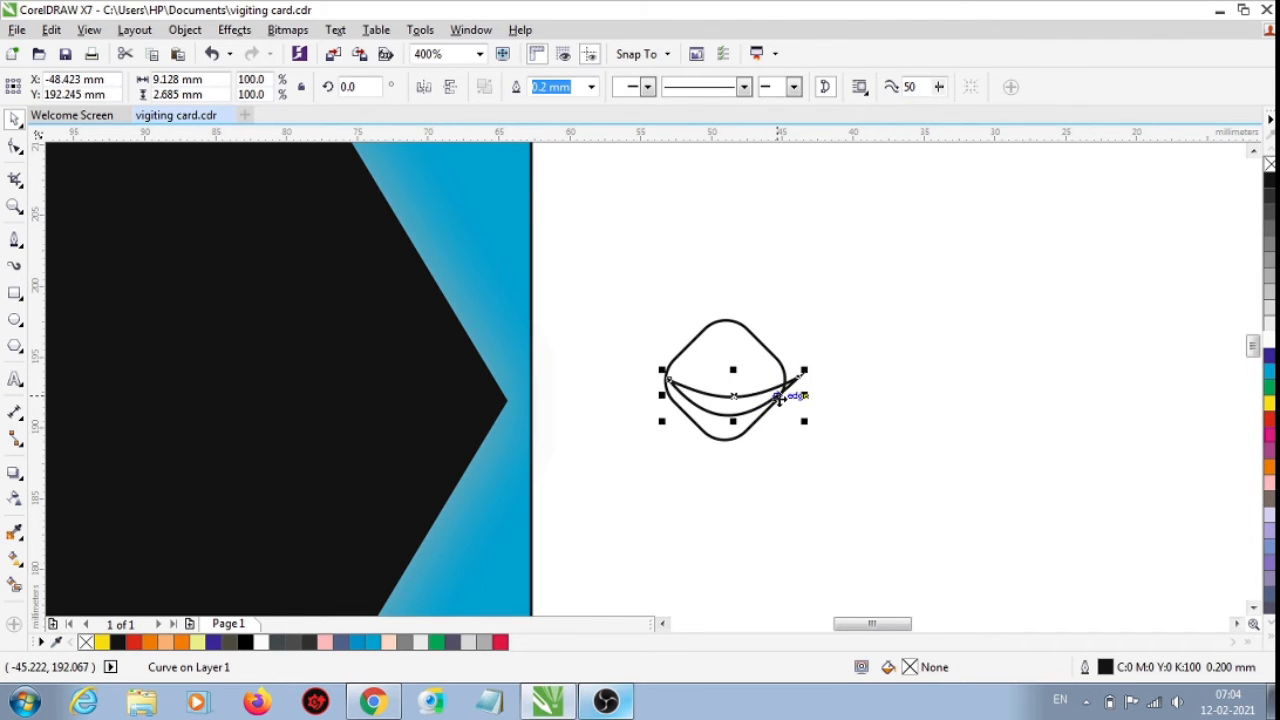
scroll(779, 398, up, 2)
drag(822, 392, 787, 392)
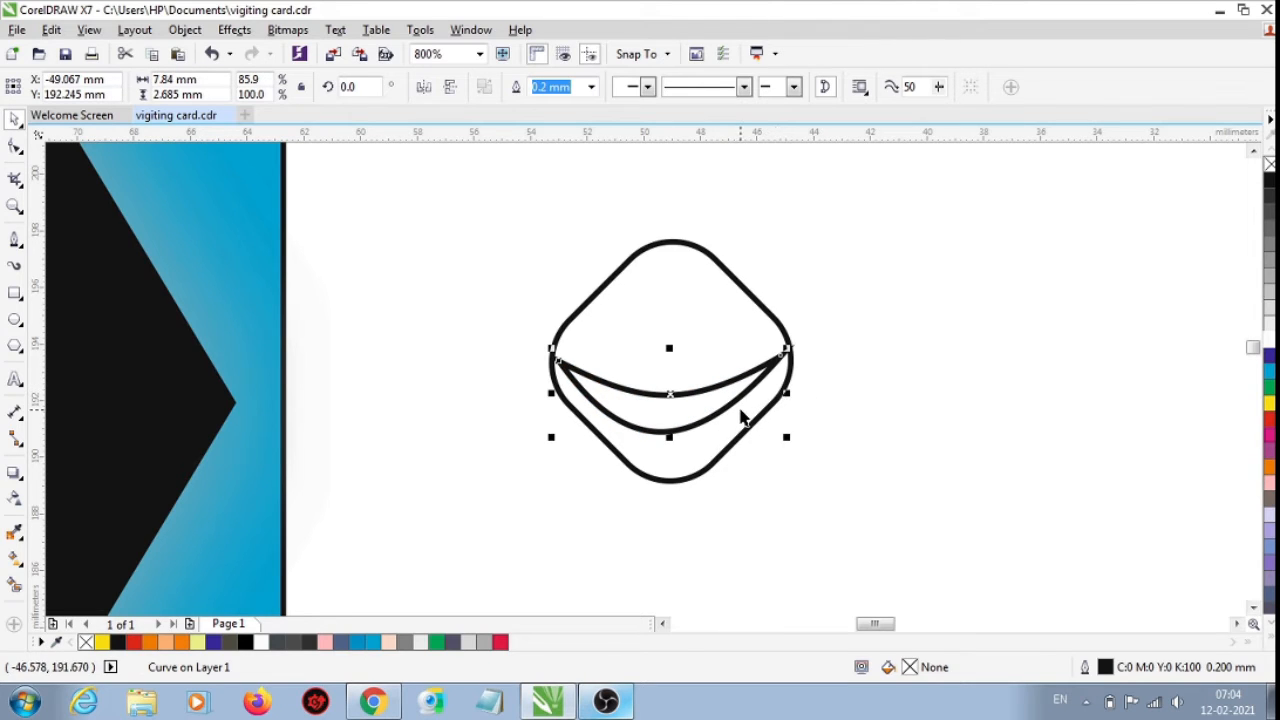
click(880, 424)
Give the smile a red fill and red outline, and colour the rounded diamond's outline red
click(737, 388)
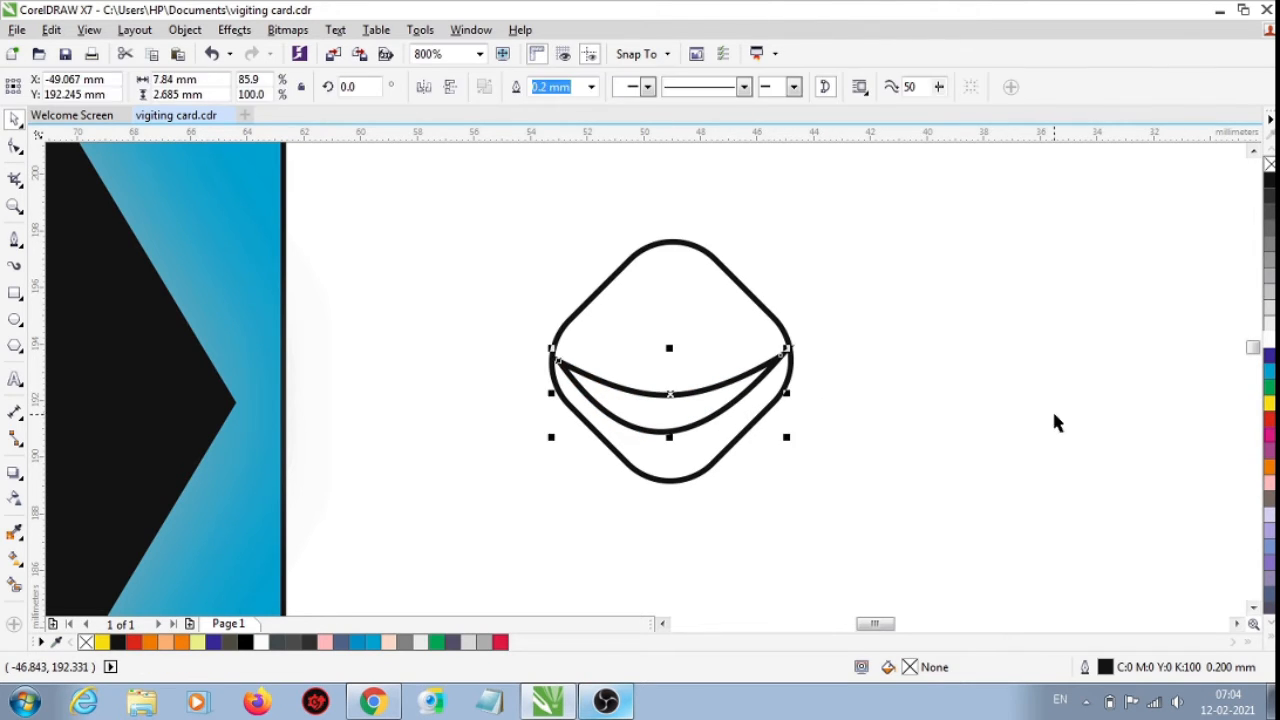
click(1270, 418)
click(760, 363)
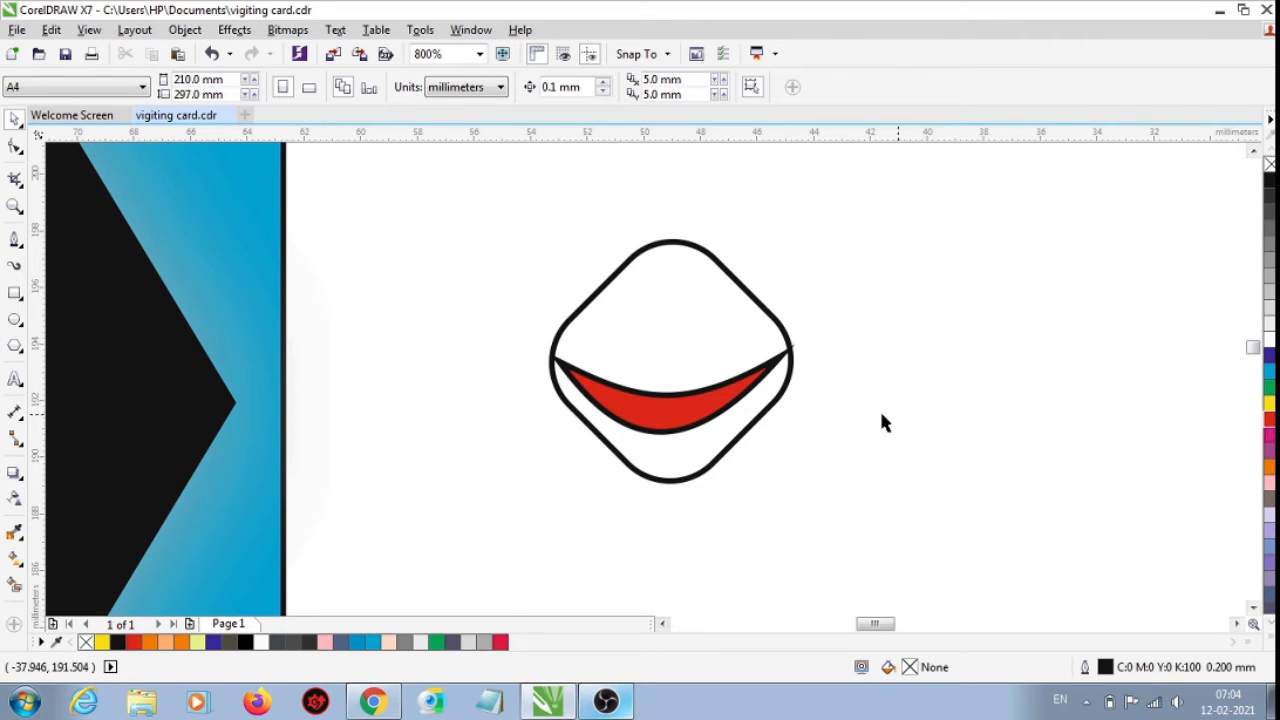
click(735, 397)
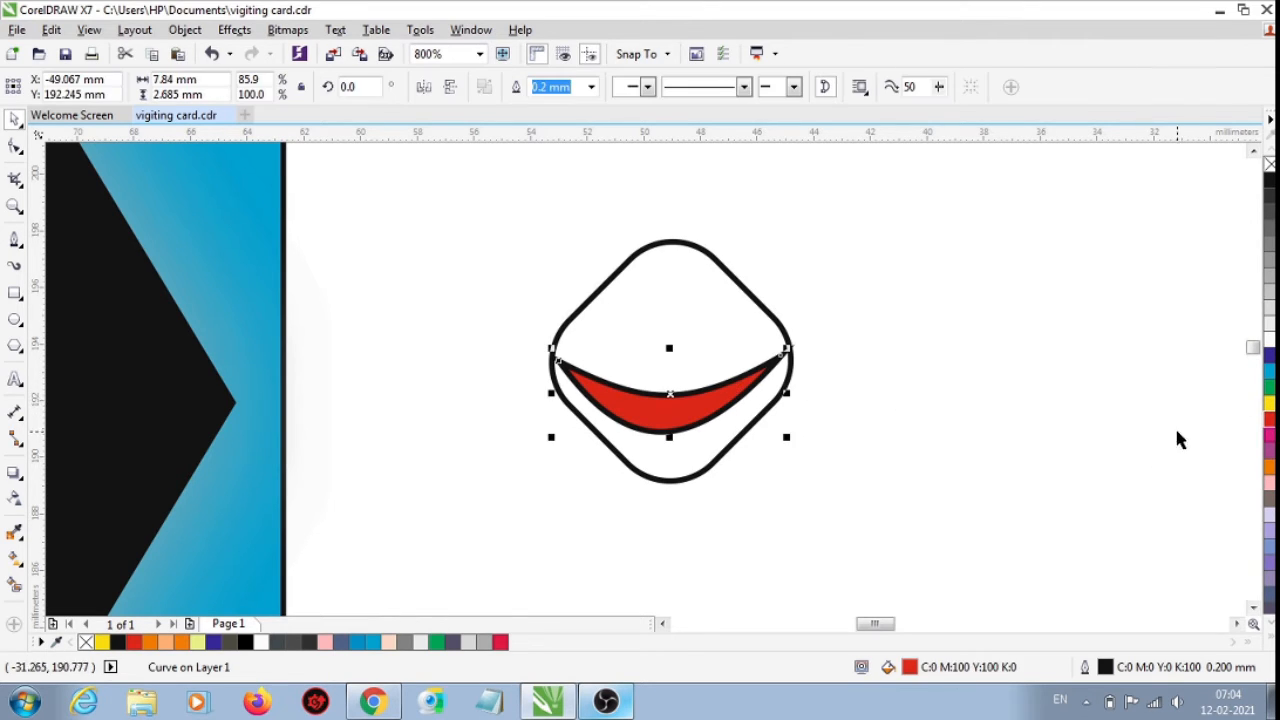
right_click(1270, 421)
click(954, 418)
click(715, 321)
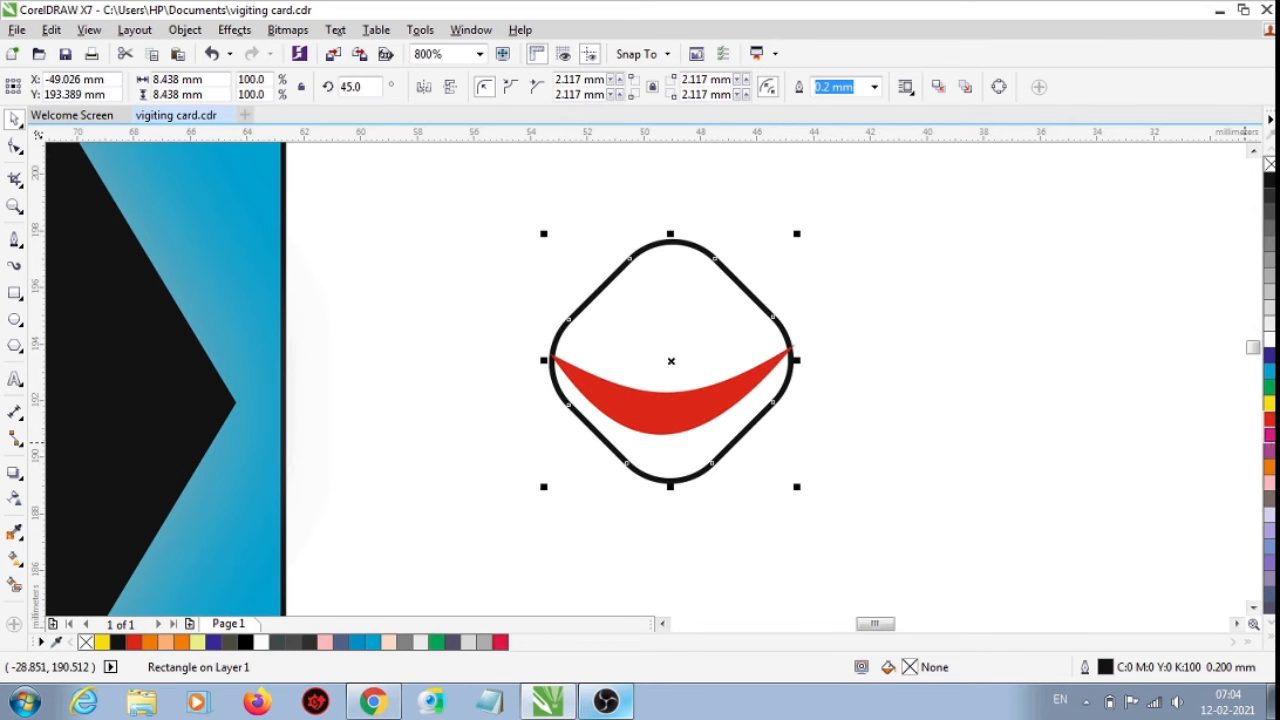
right_click(1270, 424)
click(338, 362)
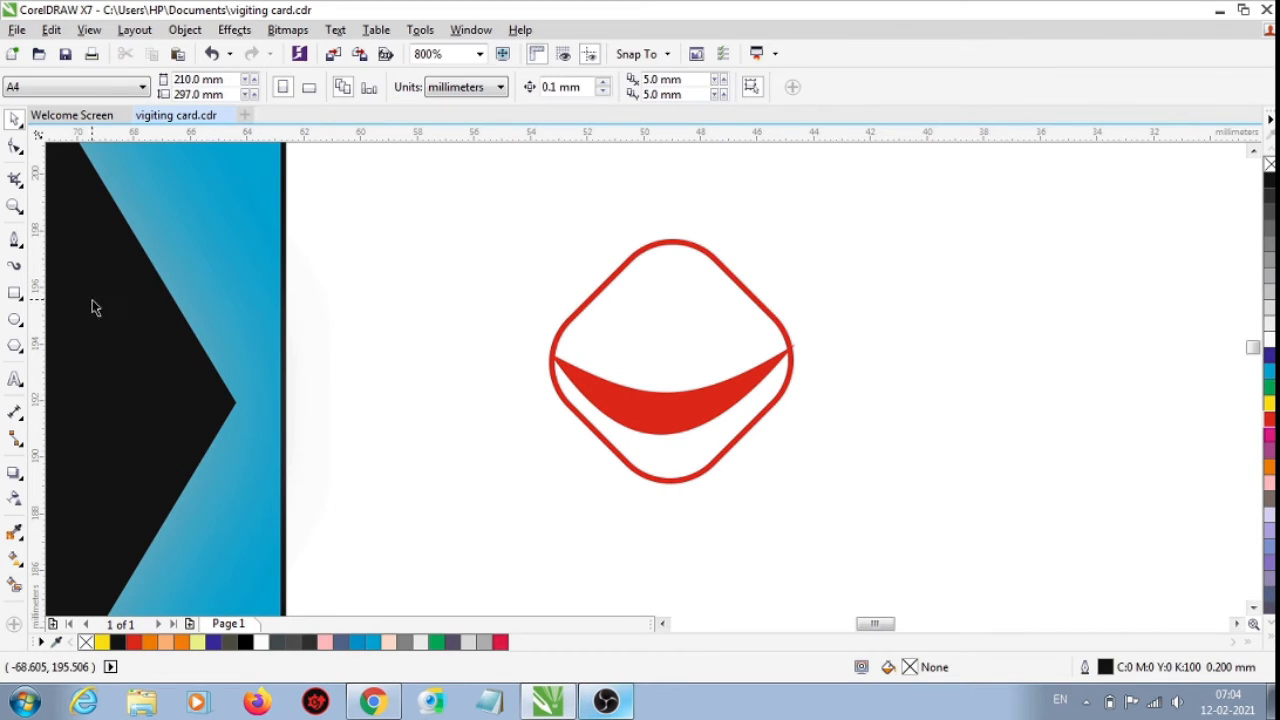
Draw an ellipse about 0.83 by 0.89 mm as the left eye above the smile, with red fill and outline
click(15, 319)
drag(393, 296, 417, 319)
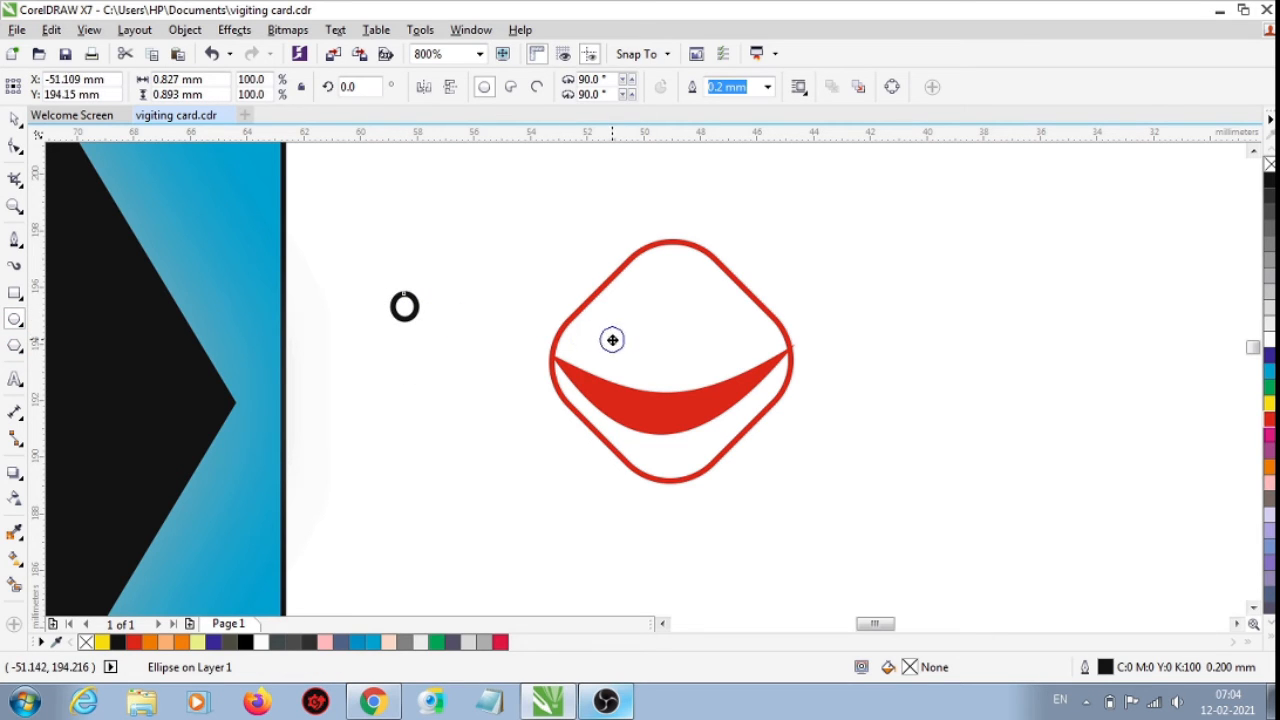
drag(620, 340, 620, 340)
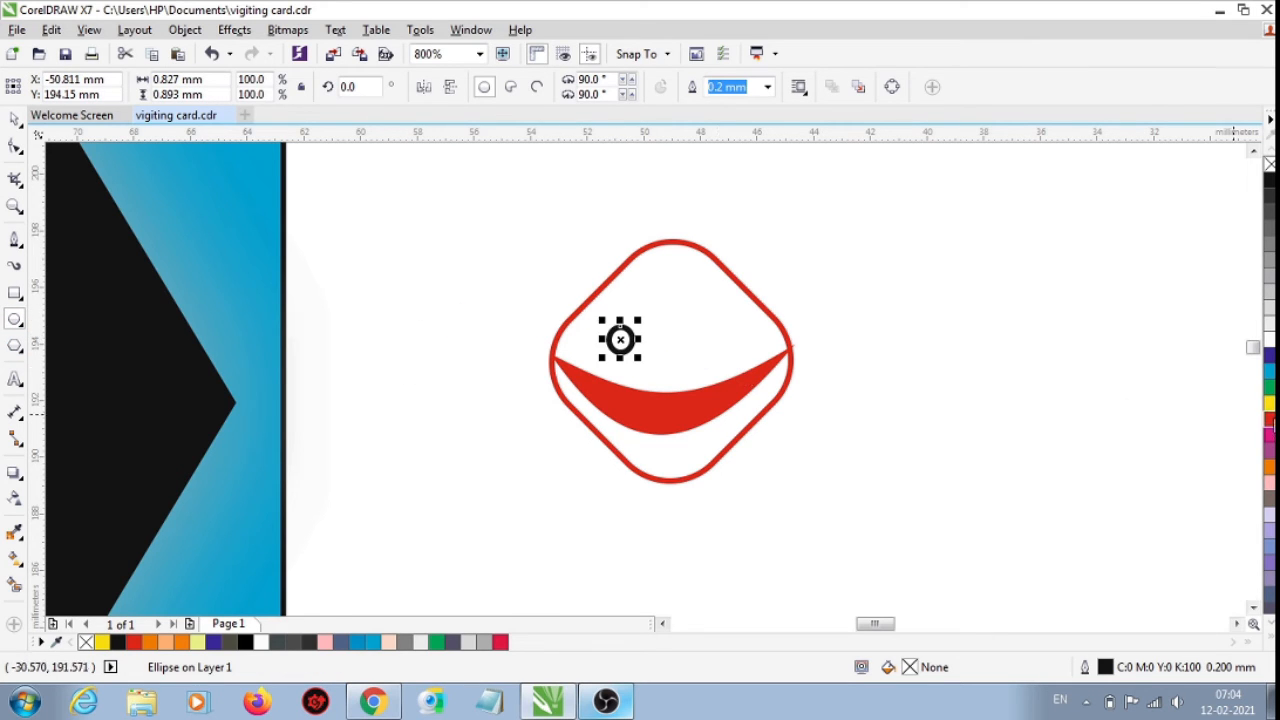
click(1269, 419)
right_click(1270, 420)
click(927, 391)
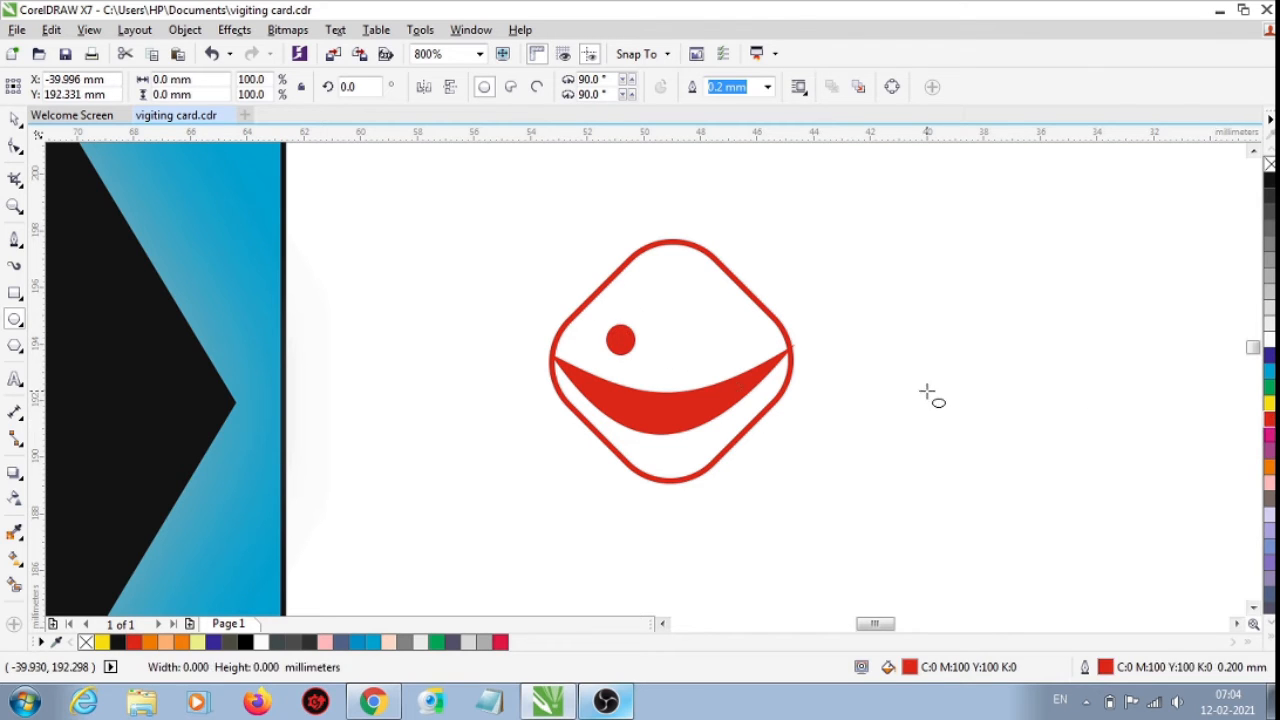
Duplicate the red eye horizontally to form the right eye inside the rounded diamond
click(23, 117)
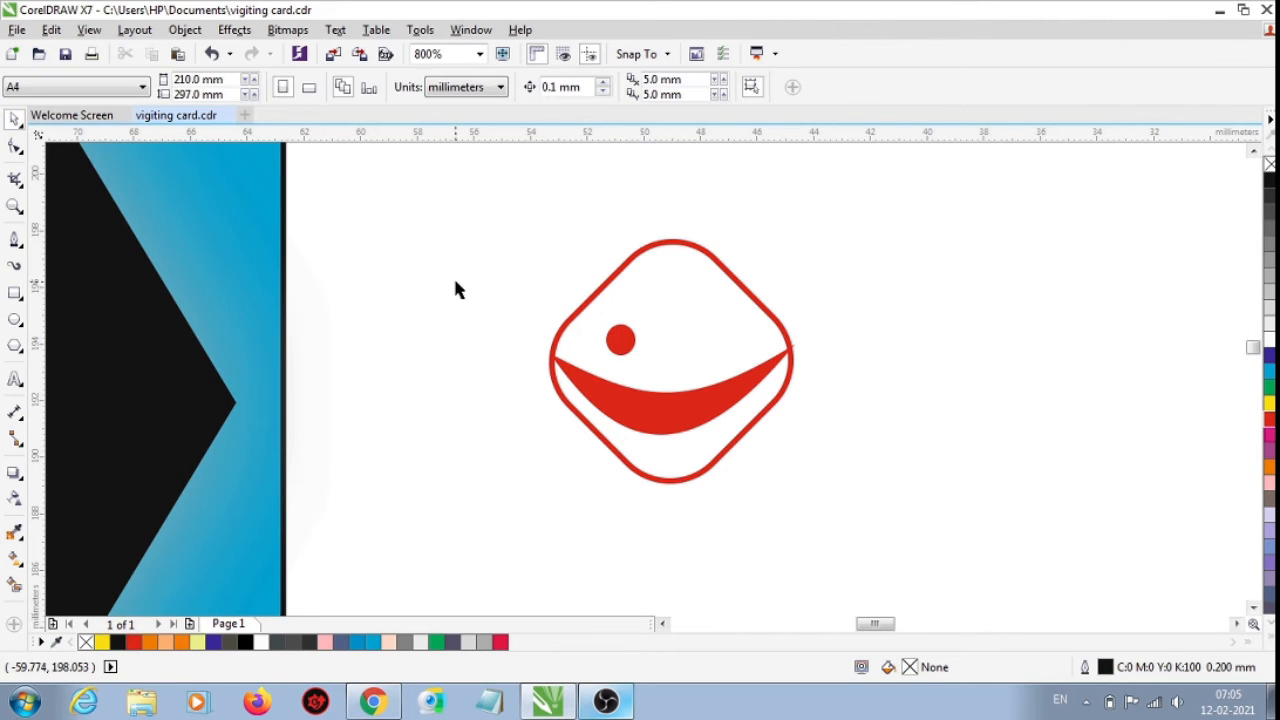
click(621, 341)
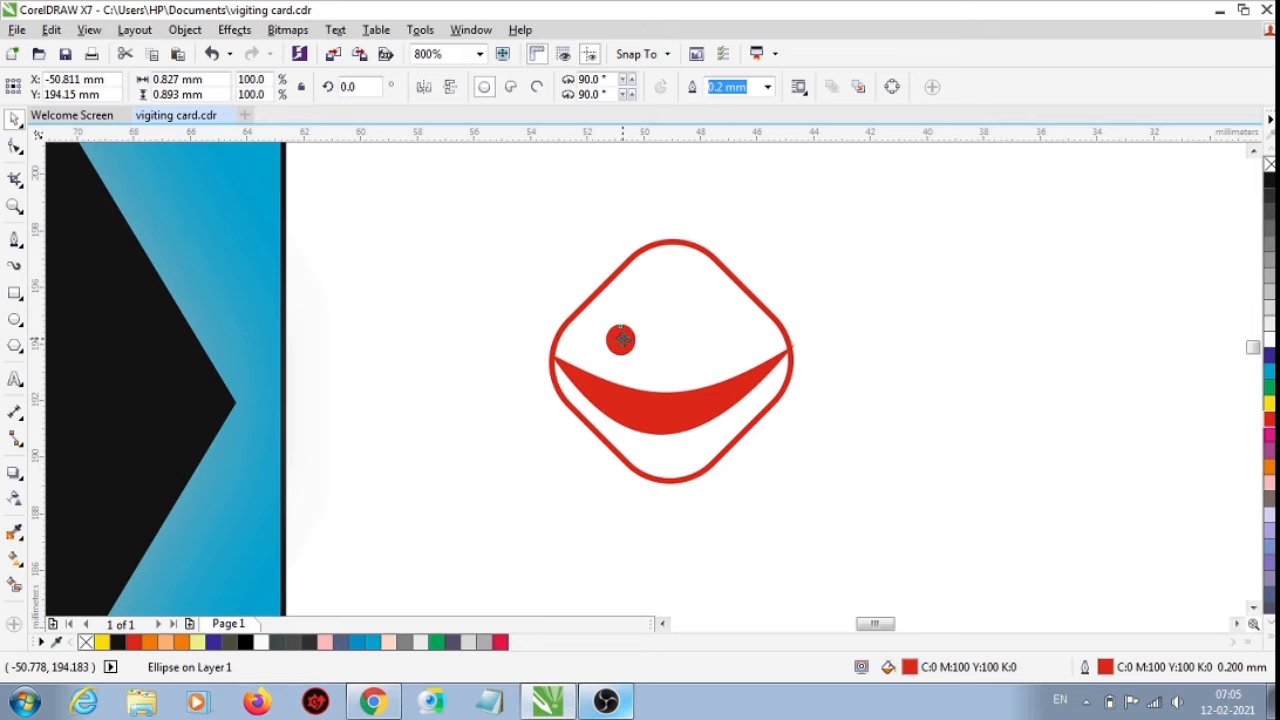
drag(621, 340, 724, 338)
click(360, 263)
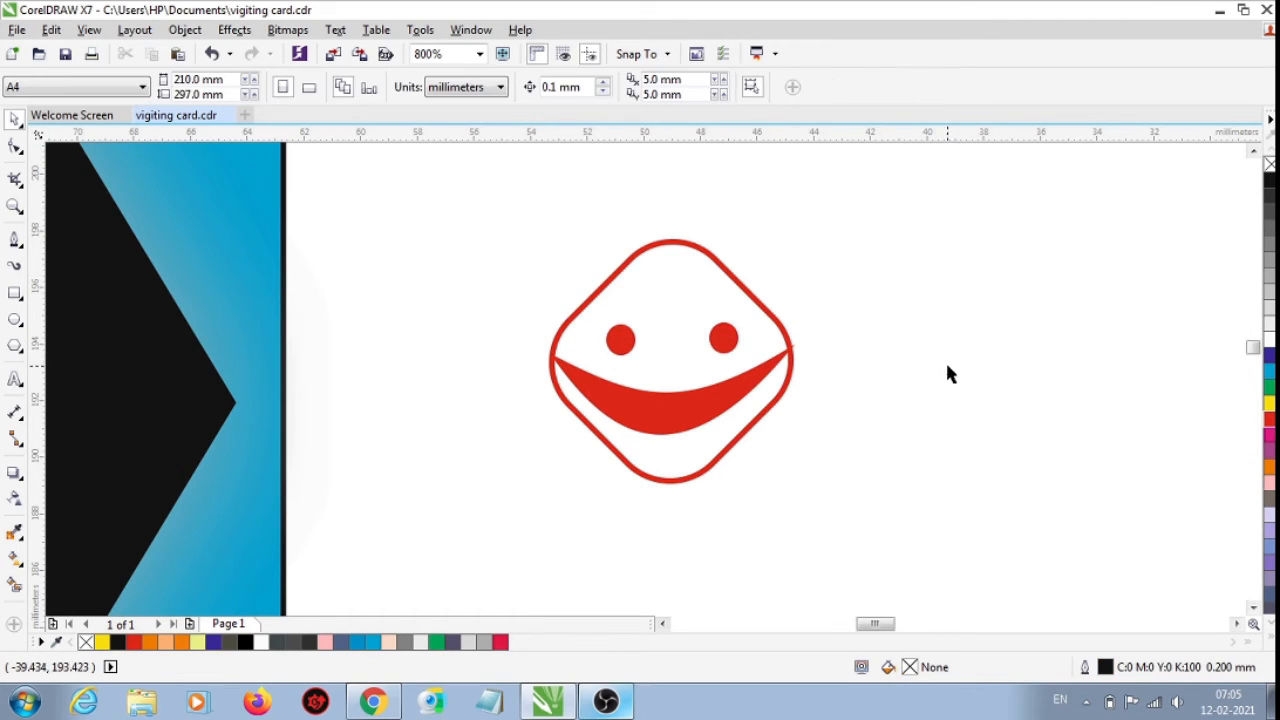
Group the four smiley parts and move the group onto the upper middle of the black hexagon
scroll(947, 362, down, 2)
drag(937, 317, 772, 424)
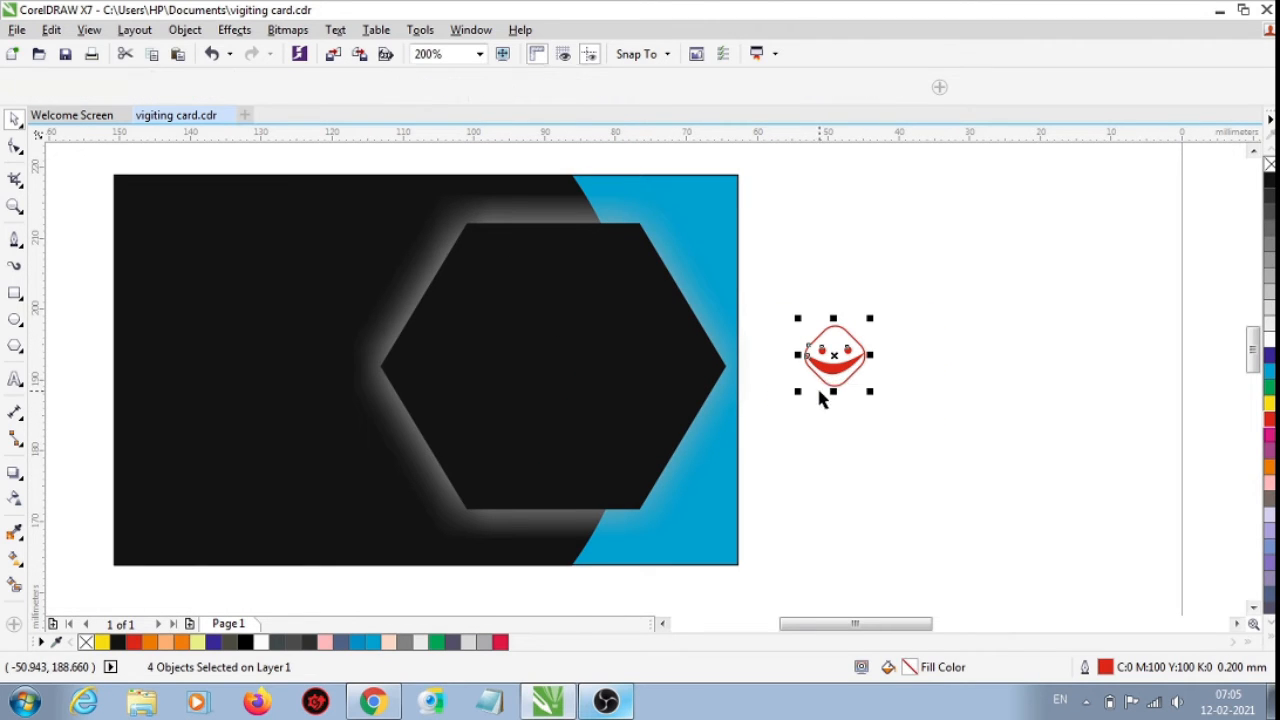
key(ctrl+g)
drag(823, 363, 554, 323)
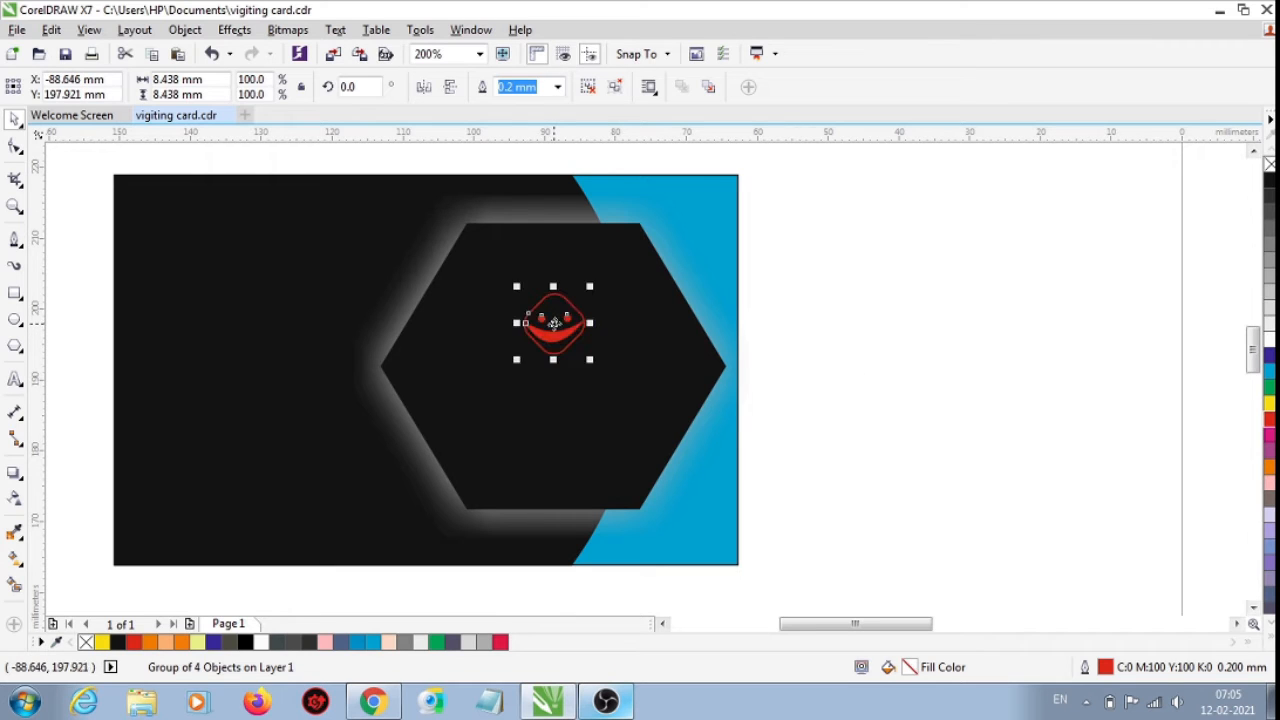
click(957, 400)
Remove the smiley group's fill and set its outline to cyan (C100 M0 Y0 K0)
scroll(1043, 422, down, 1)
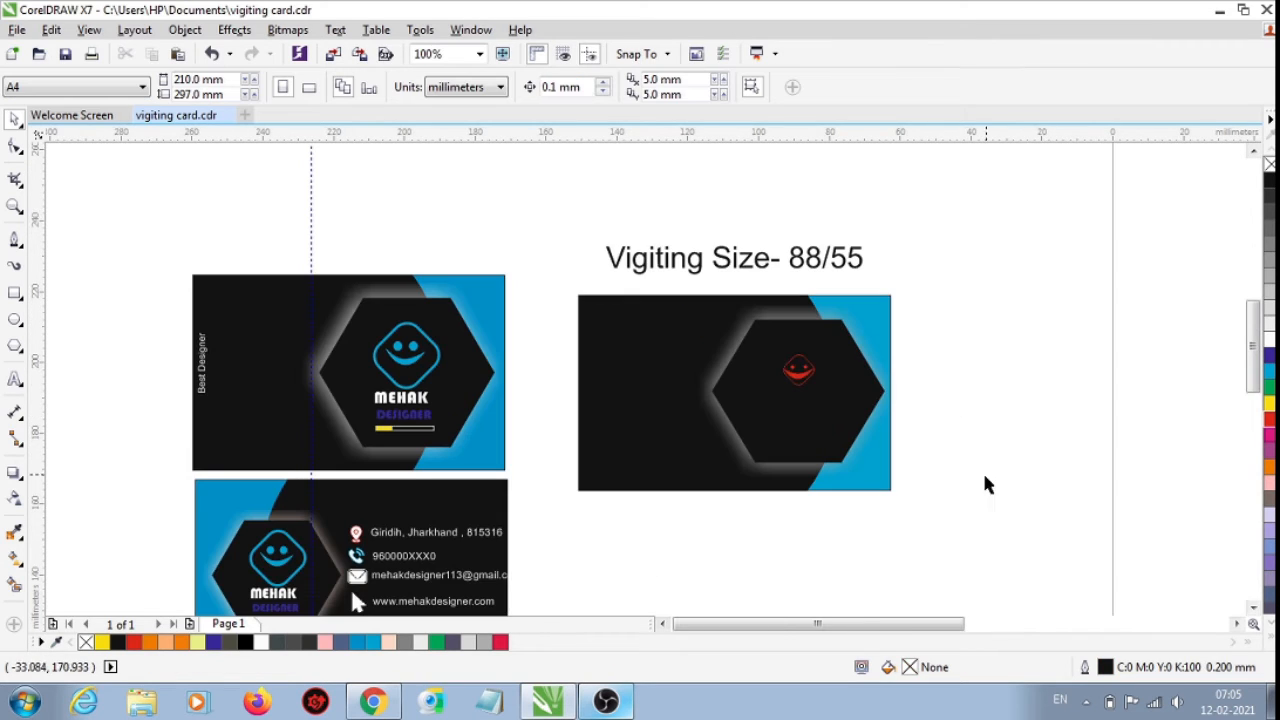
scroll(823, 388, up, 1)
click(783, 358)
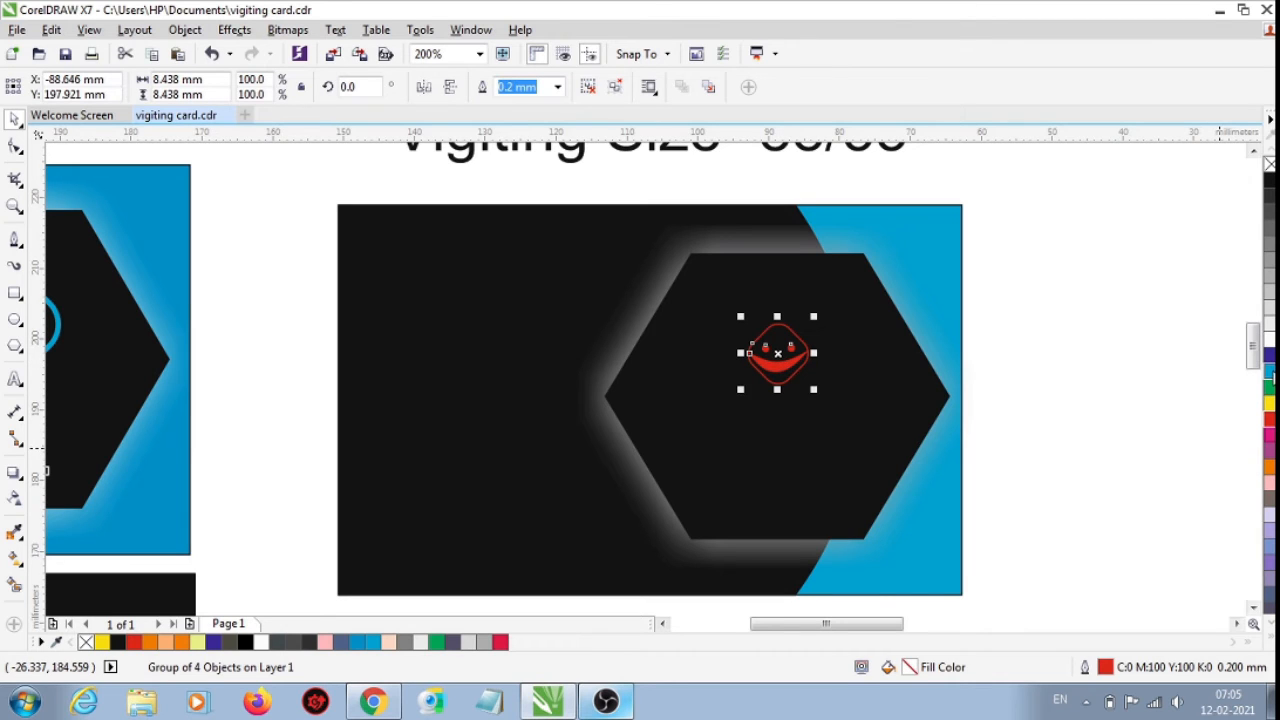
click(1269, 371)
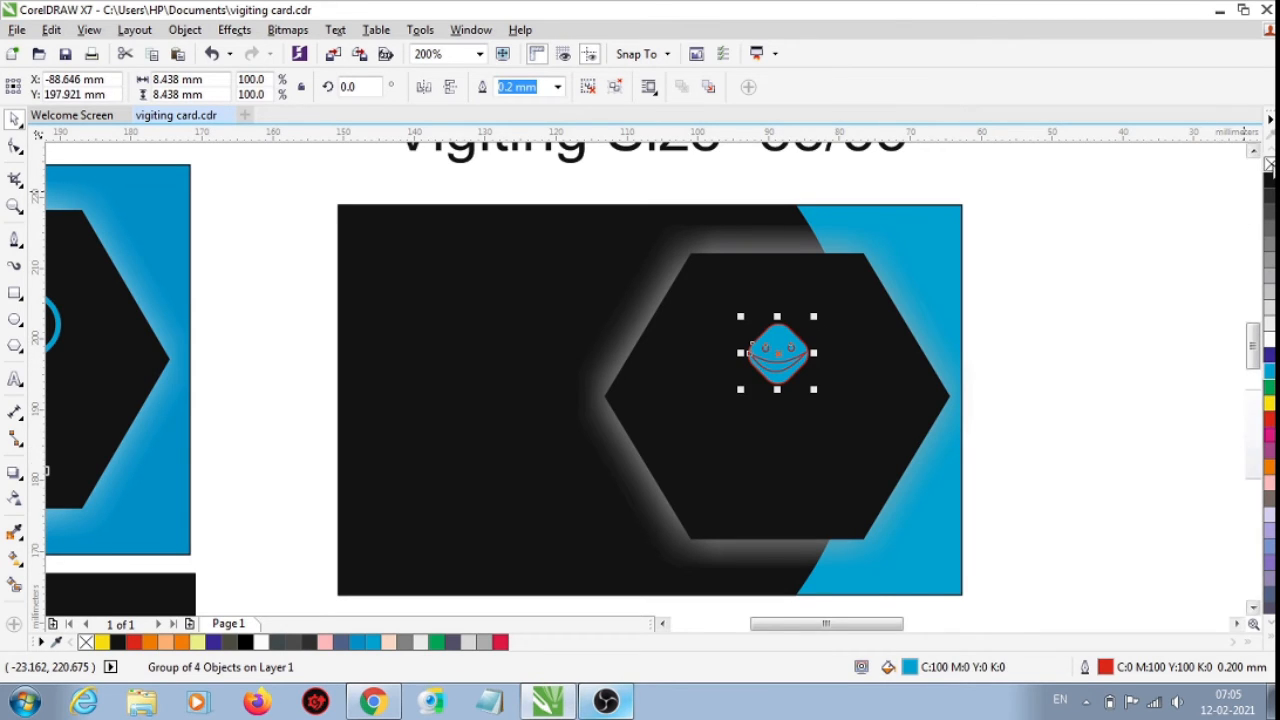
click(1269, 178)
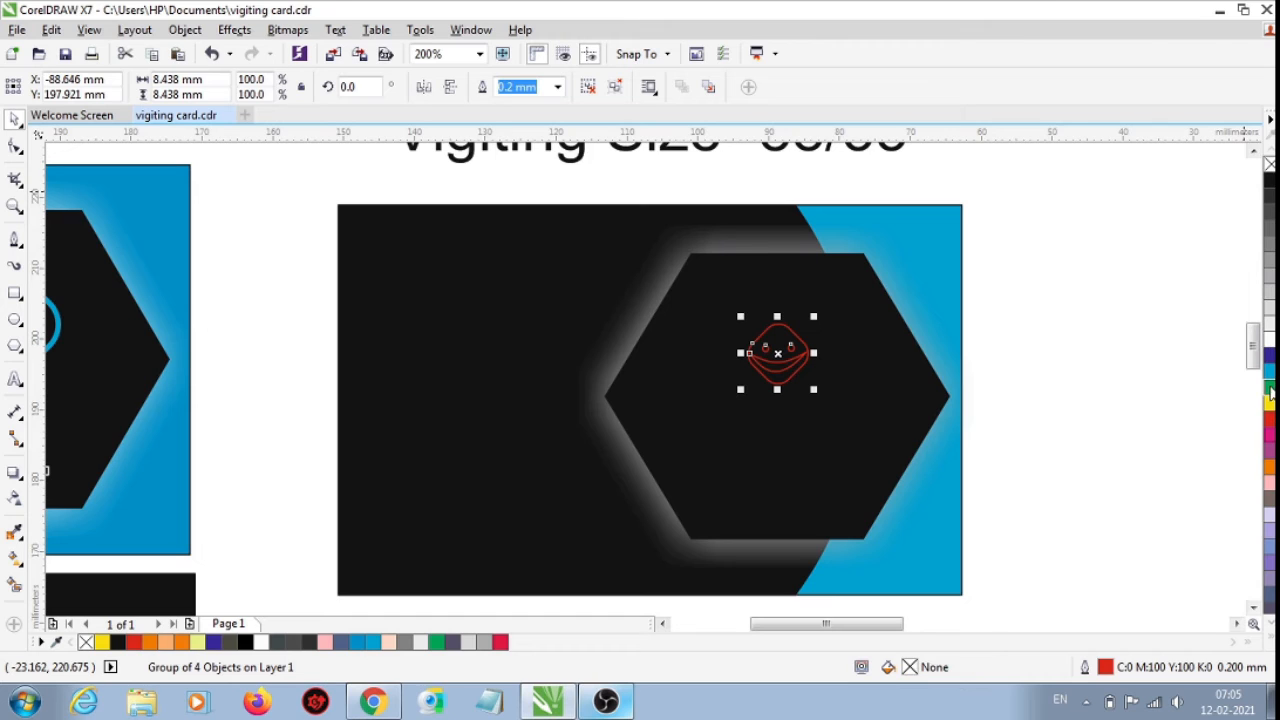
right_click(1269, 374)
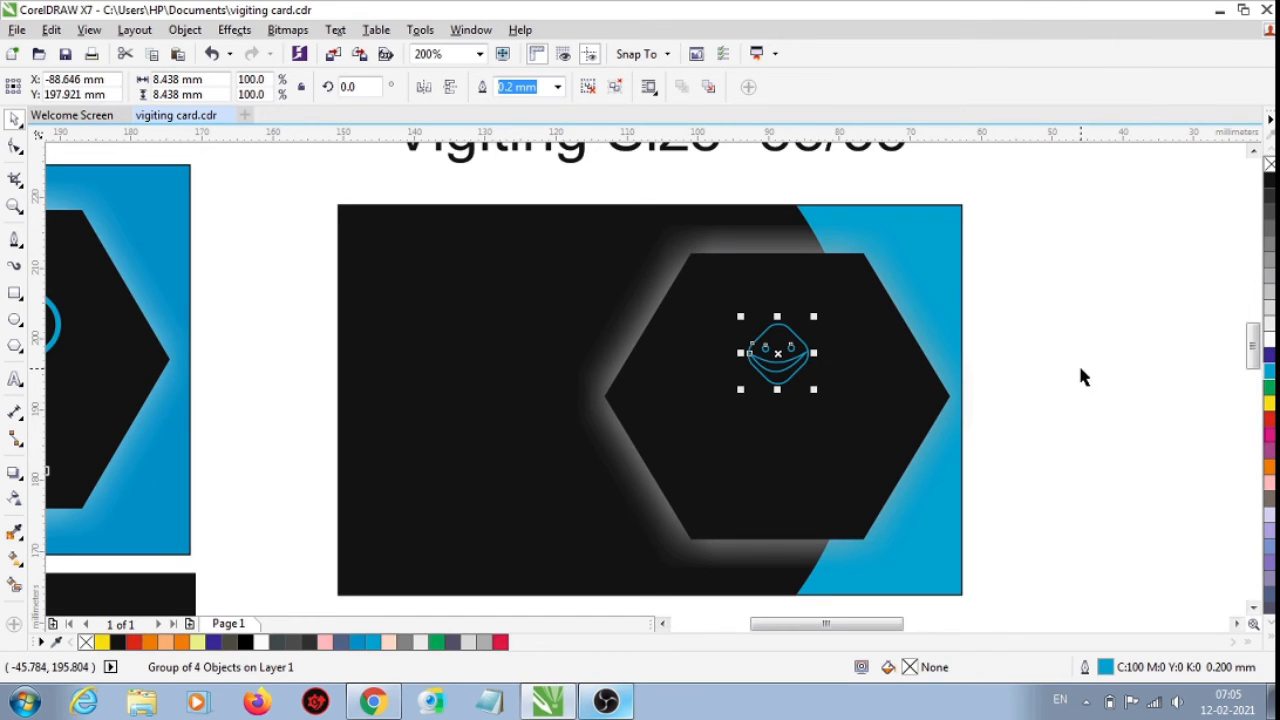
click(1006, 372)
Ungroup the smiley logo into its separate parts
scroll(778, 360, up, 2)
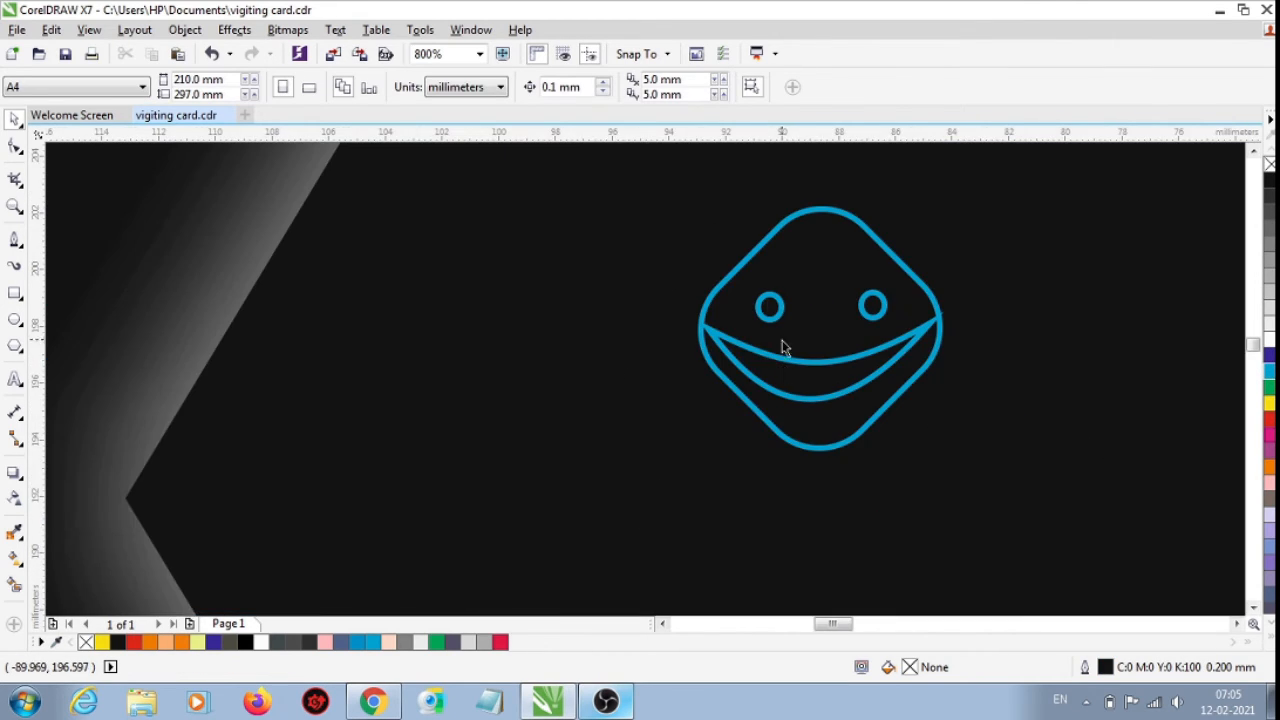
scroll(669, 331, down, 1)
scroll(669, 331, down, 1)
drag(998, 281, 648, 406)
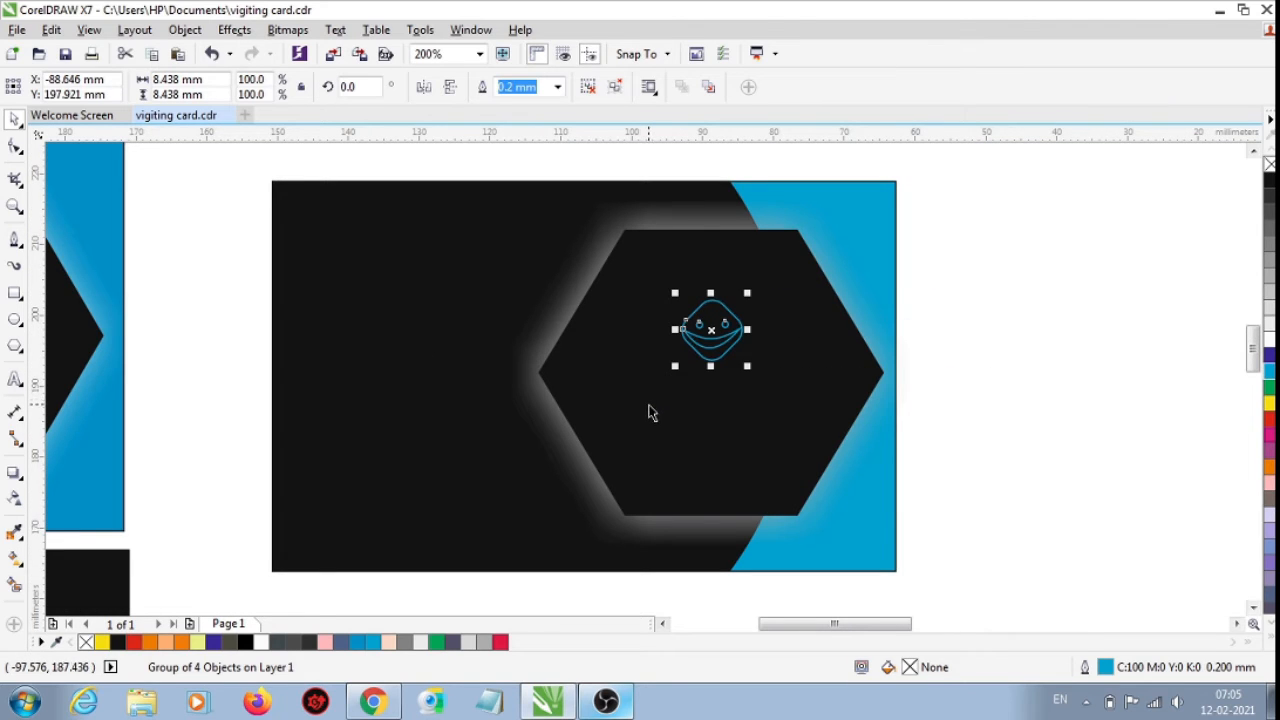
key(ctrl+u)
click(998, 418)
Fill the smile and both eyes with cyan (C100 M0 Y0 K0)
scroll(706, 352, up, 2)
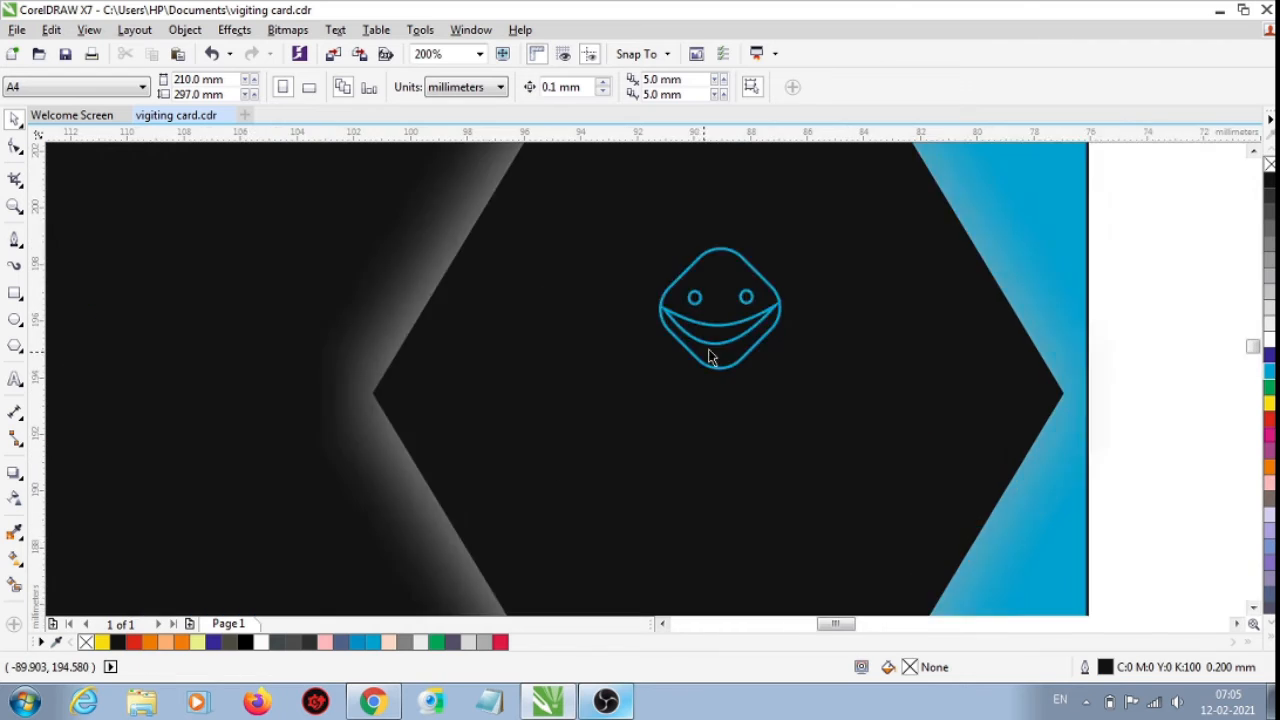
click(727, 326)
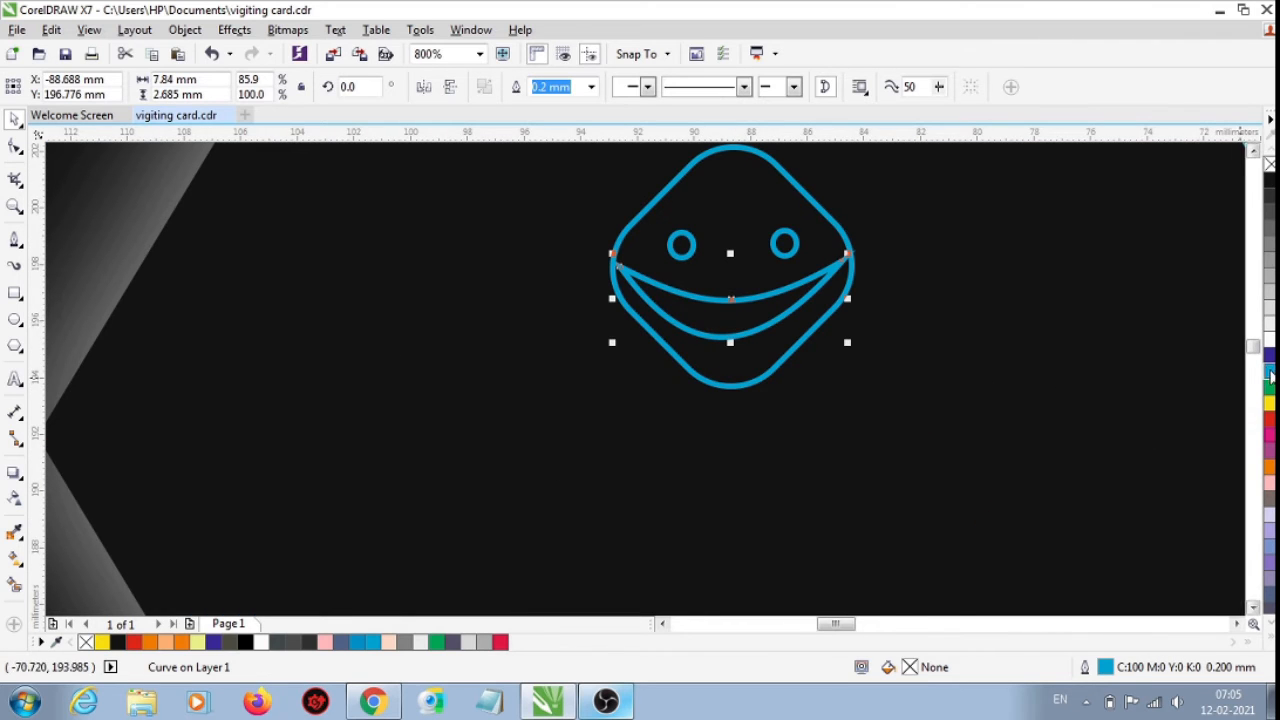
click(1268, 370)
click(692, 254)
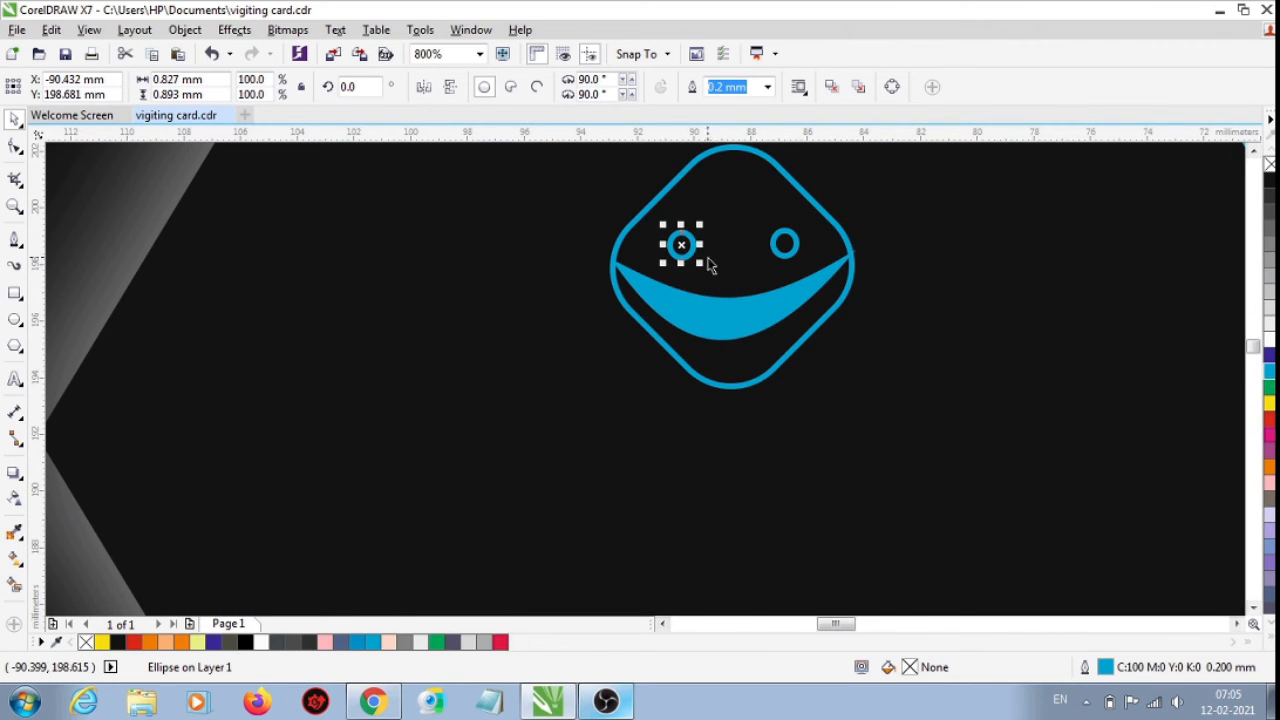
click(1268, 372)
click(796, 251)
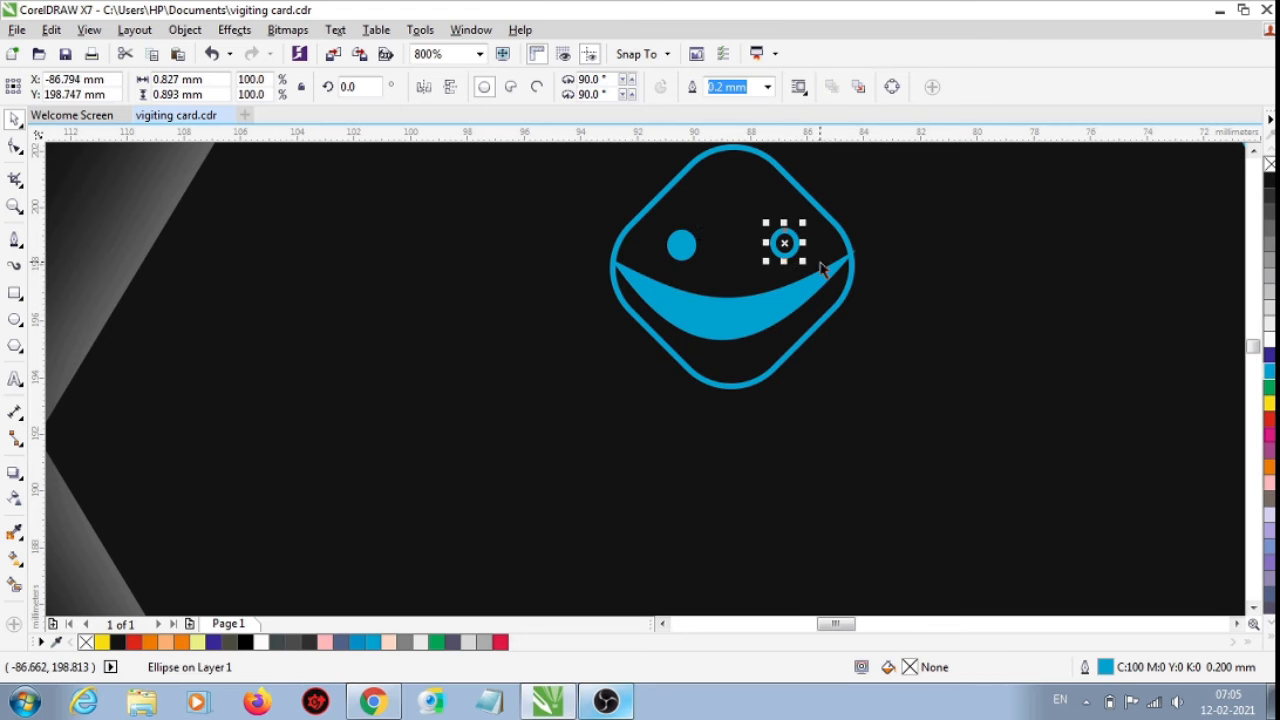
click(1268, 370)
Group the four cyan smiley parts again and enlarge the logo within the hexagon
scroll(808, 360, down, 3)
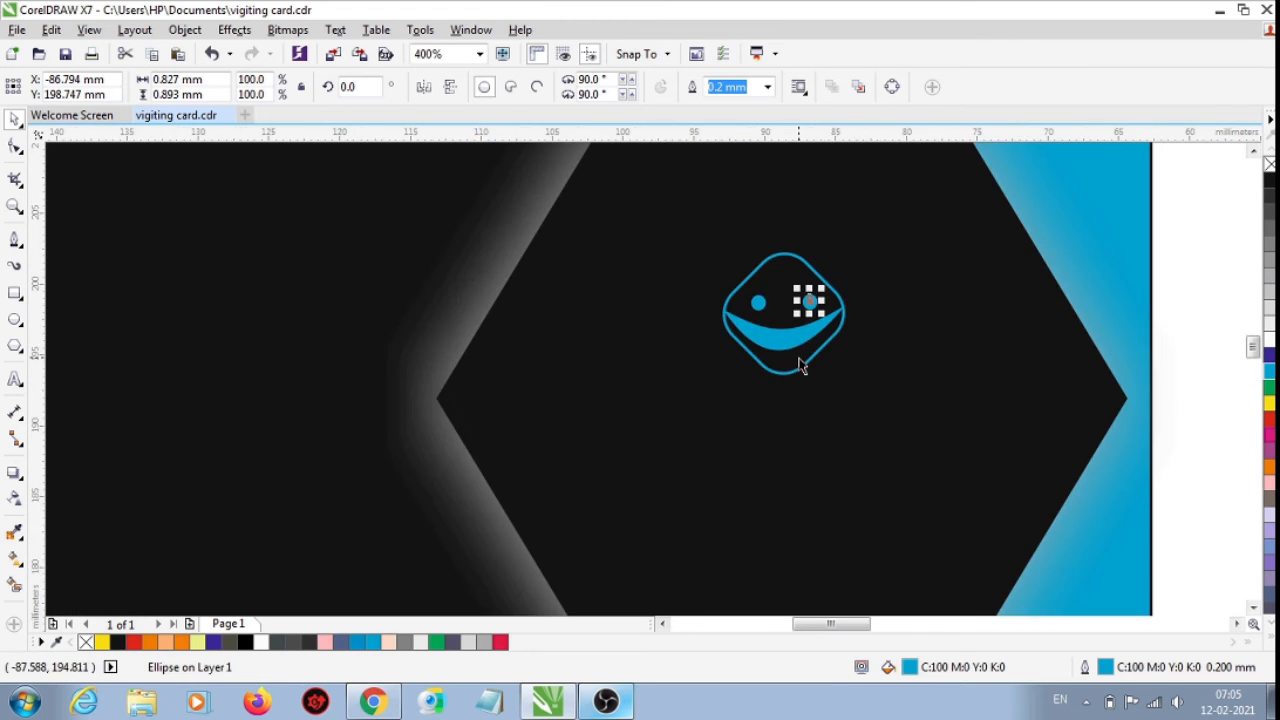
scroll(810, 366, down, 1)
scroll(784, 431, up, 1)
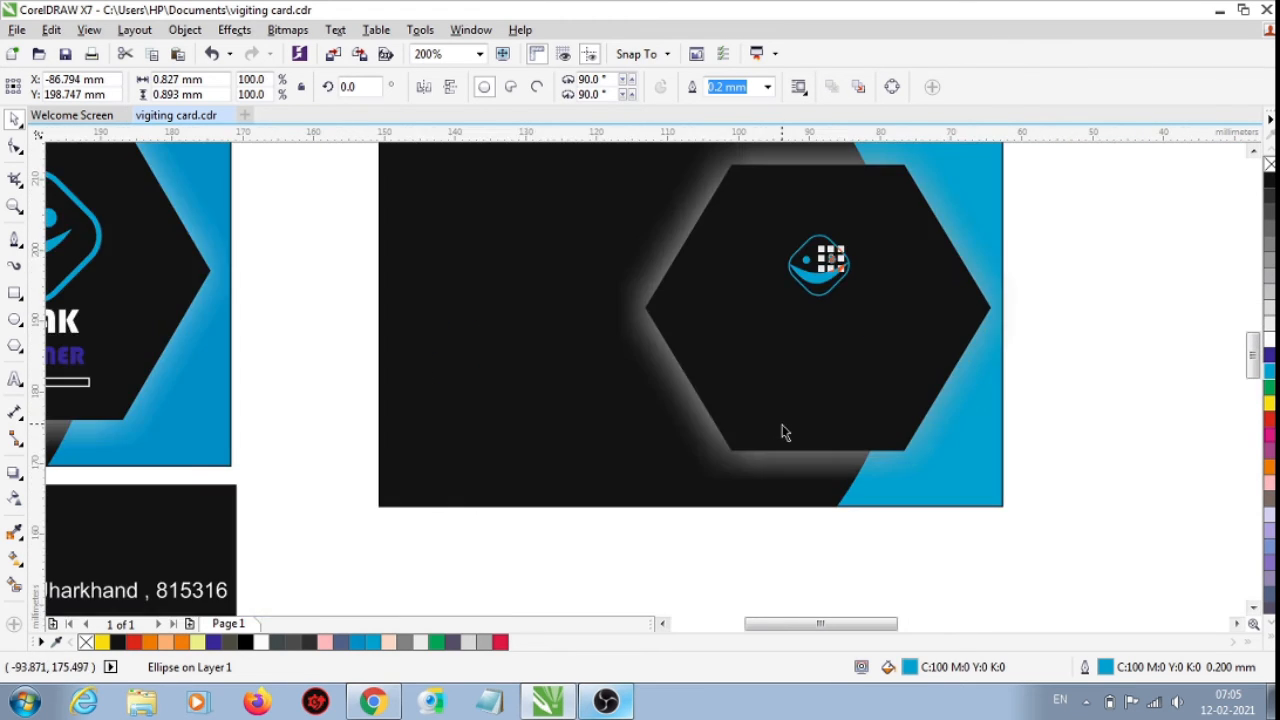
drag(1046, 218, 760, 339)
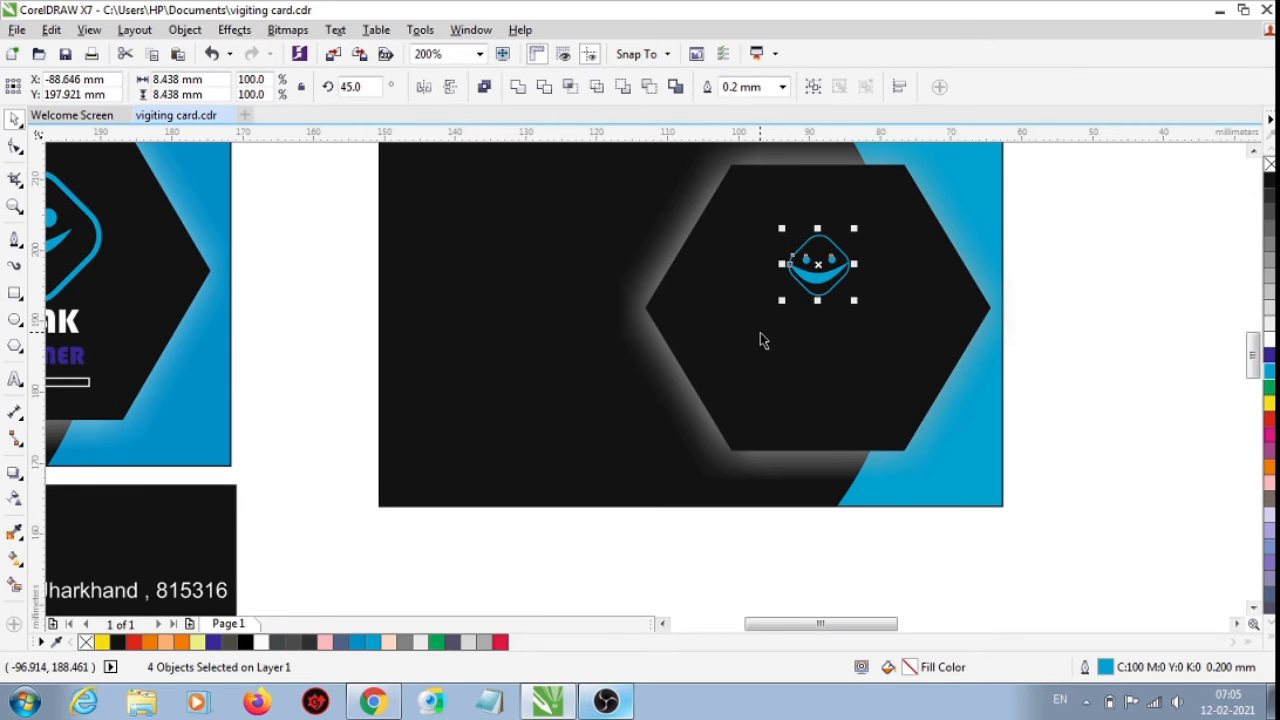
click(185, 29)
mouse_move(233, 338)
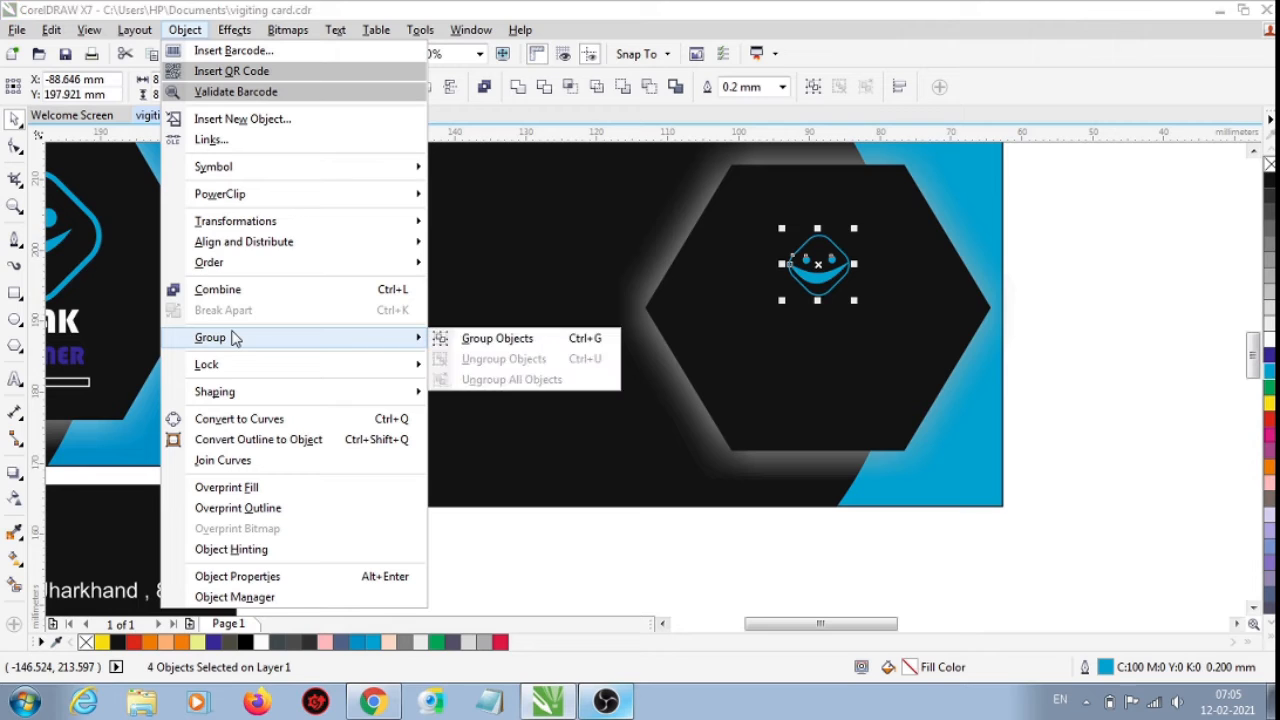
click(488, 340)
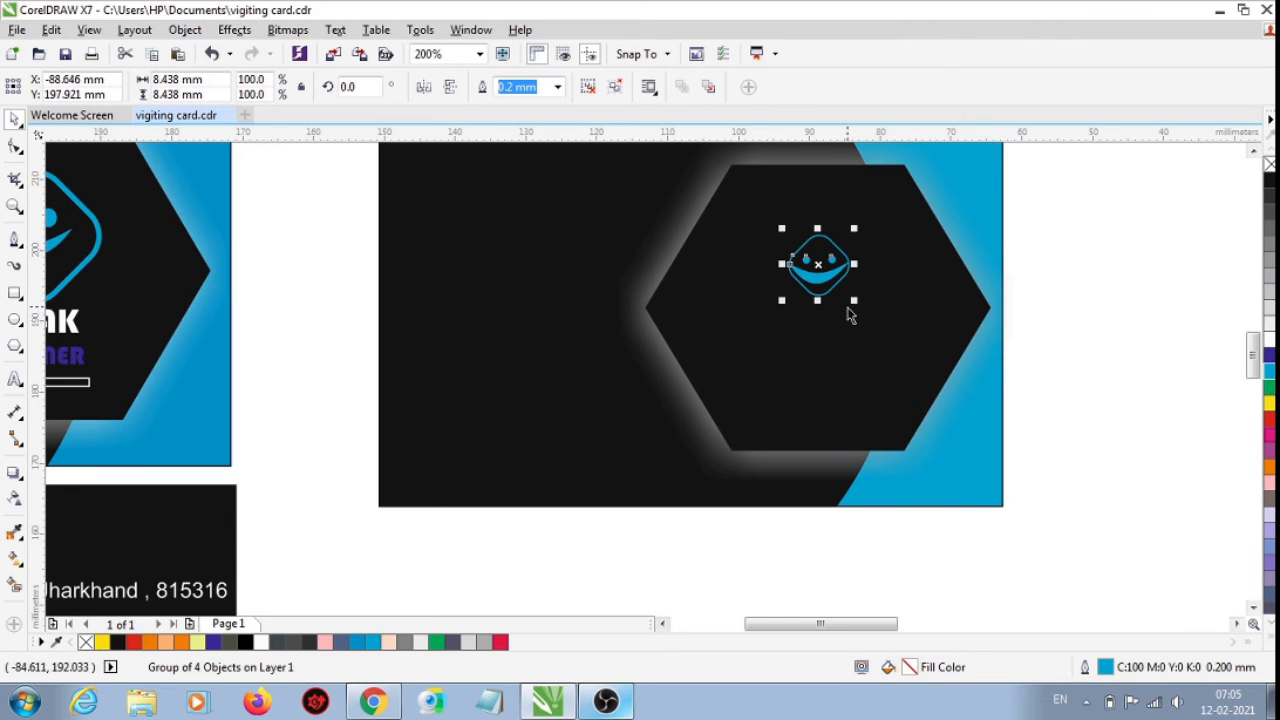
drag(853, 300, 870, 328)
key(Escape)
Ungroup all objects of the two finished reference cards
scroll(838, 322, down, 2)
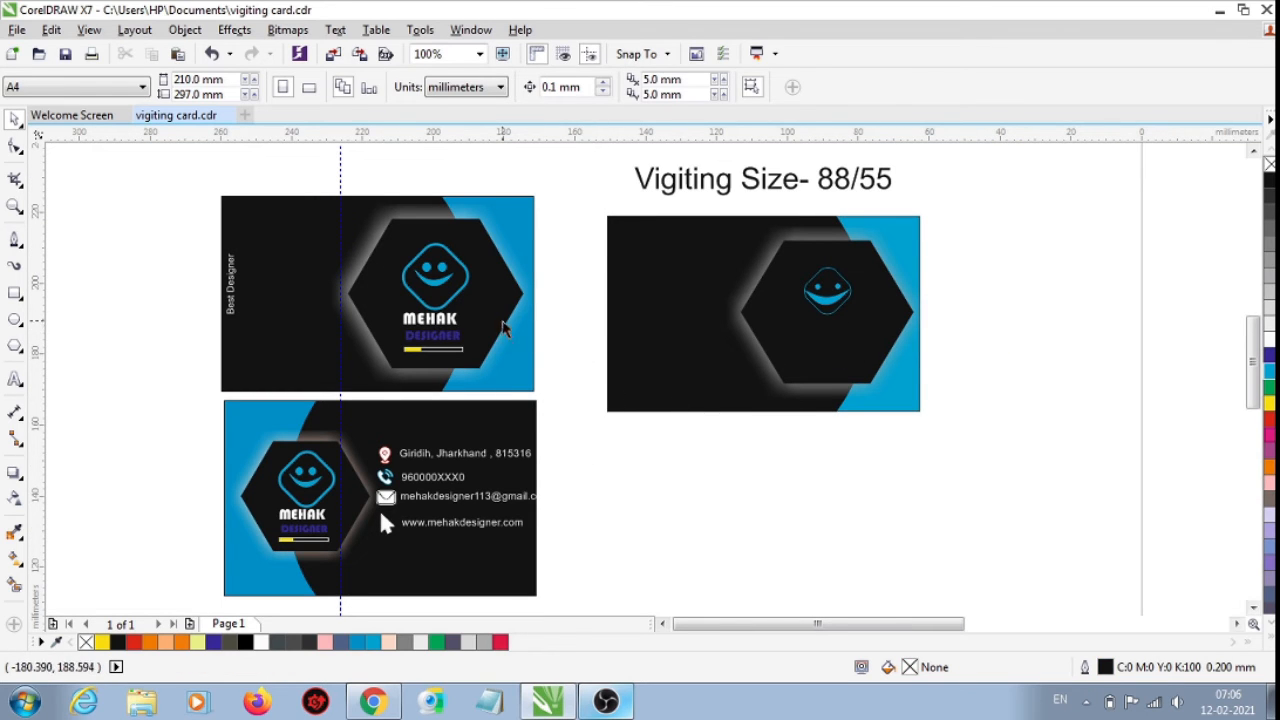
drag(558, 188, 177, 570)
drag(1252, 418, 1252, 408)
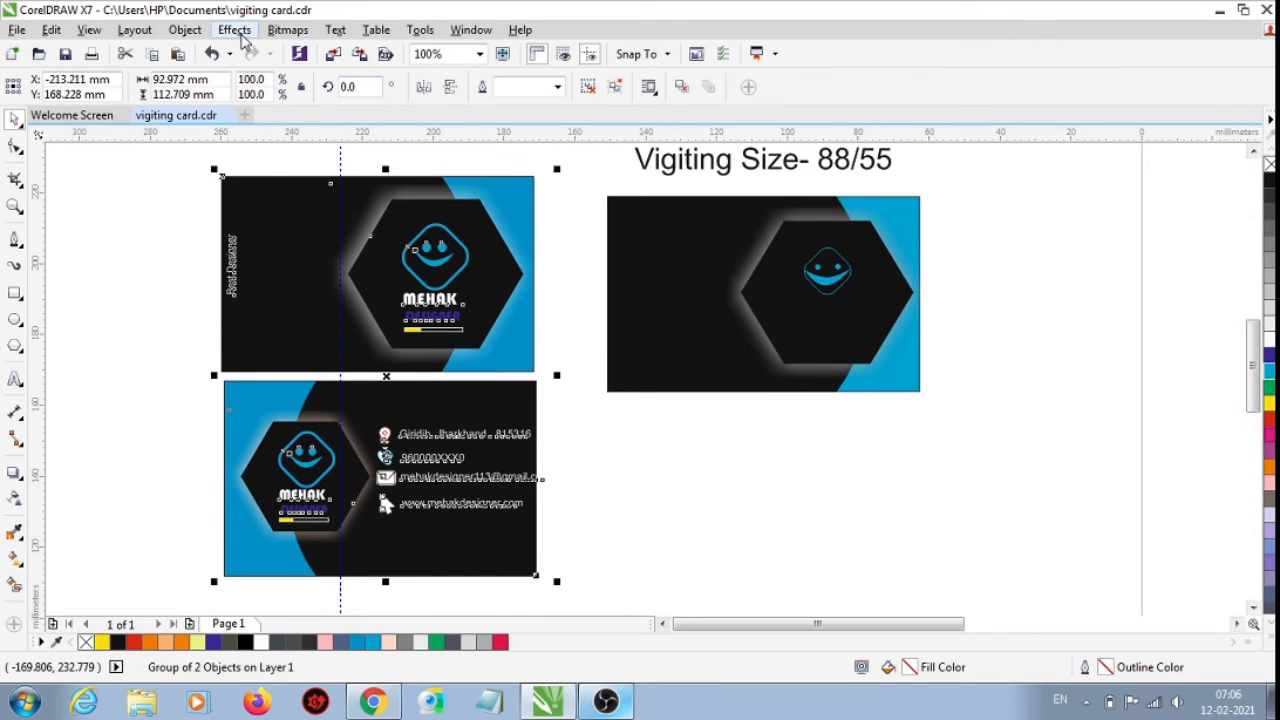
click(185, 29)
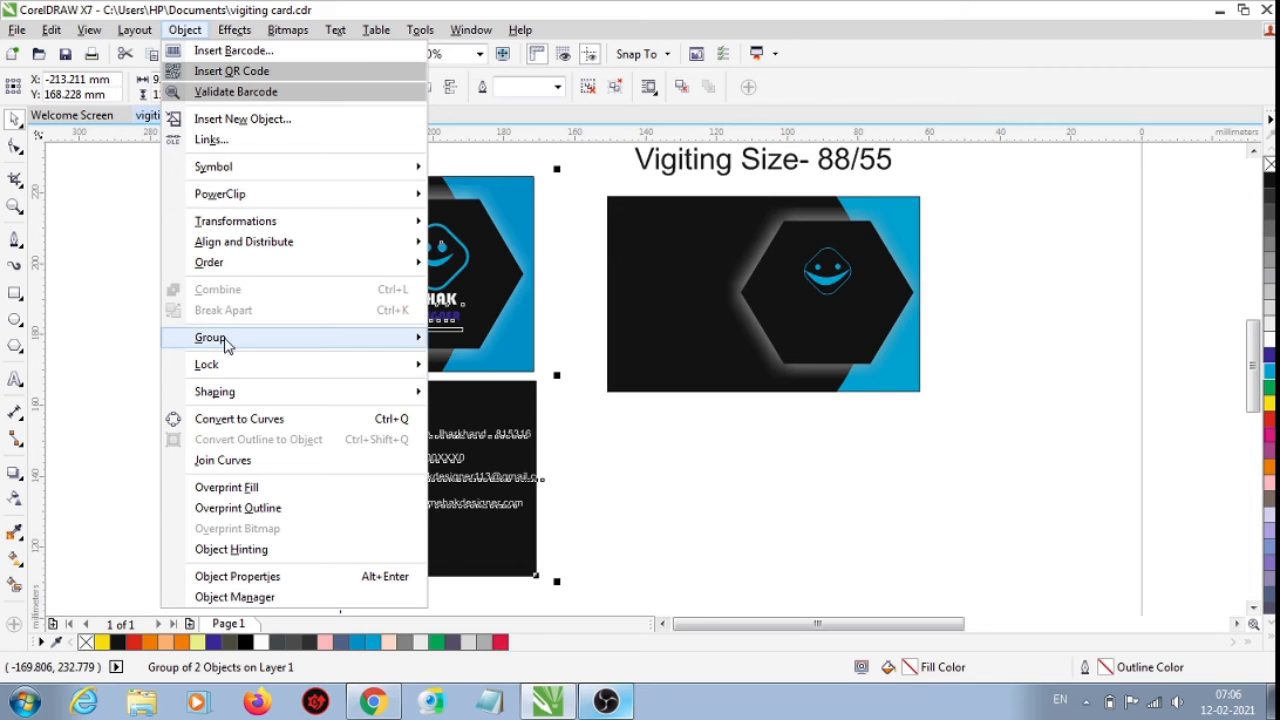
mouse_move(410, 340)
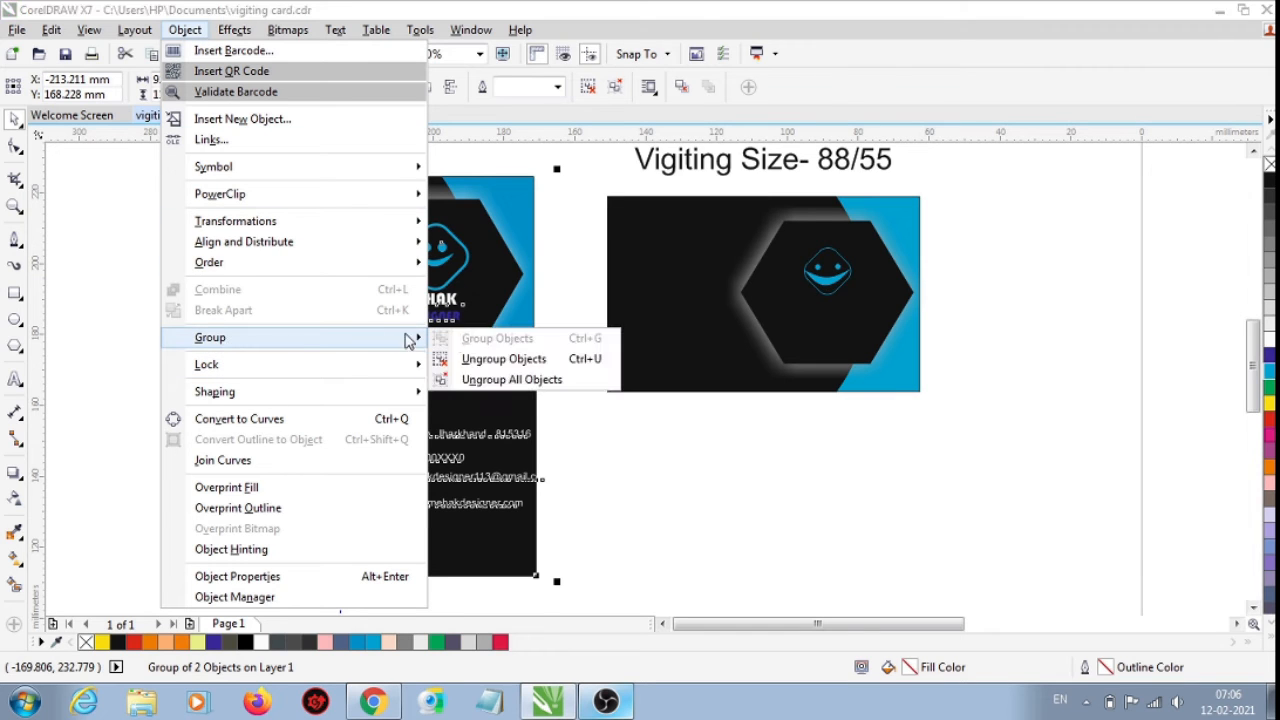
click(505, 380)
click(560, 400)
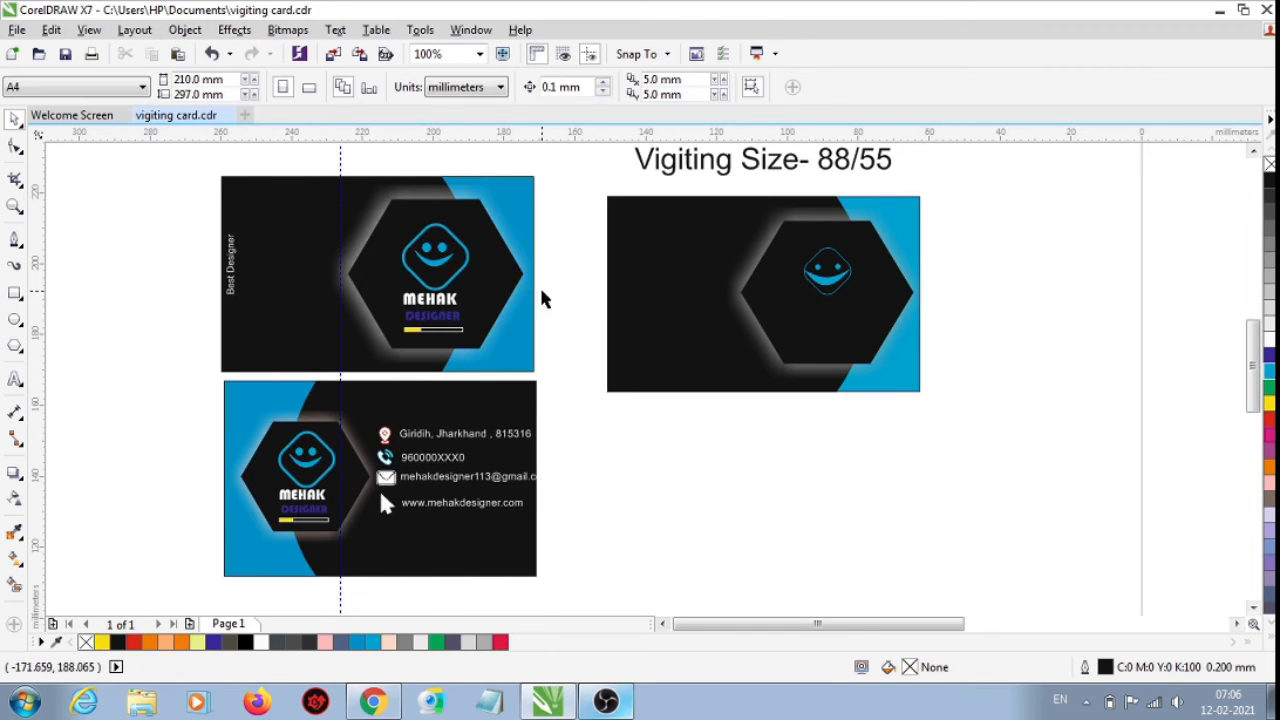
Place a copy of the reference card's MEHAK DESIGNER text beneath the smiley logo in the new card's hexagon
drag(556, 277, 398, 350)
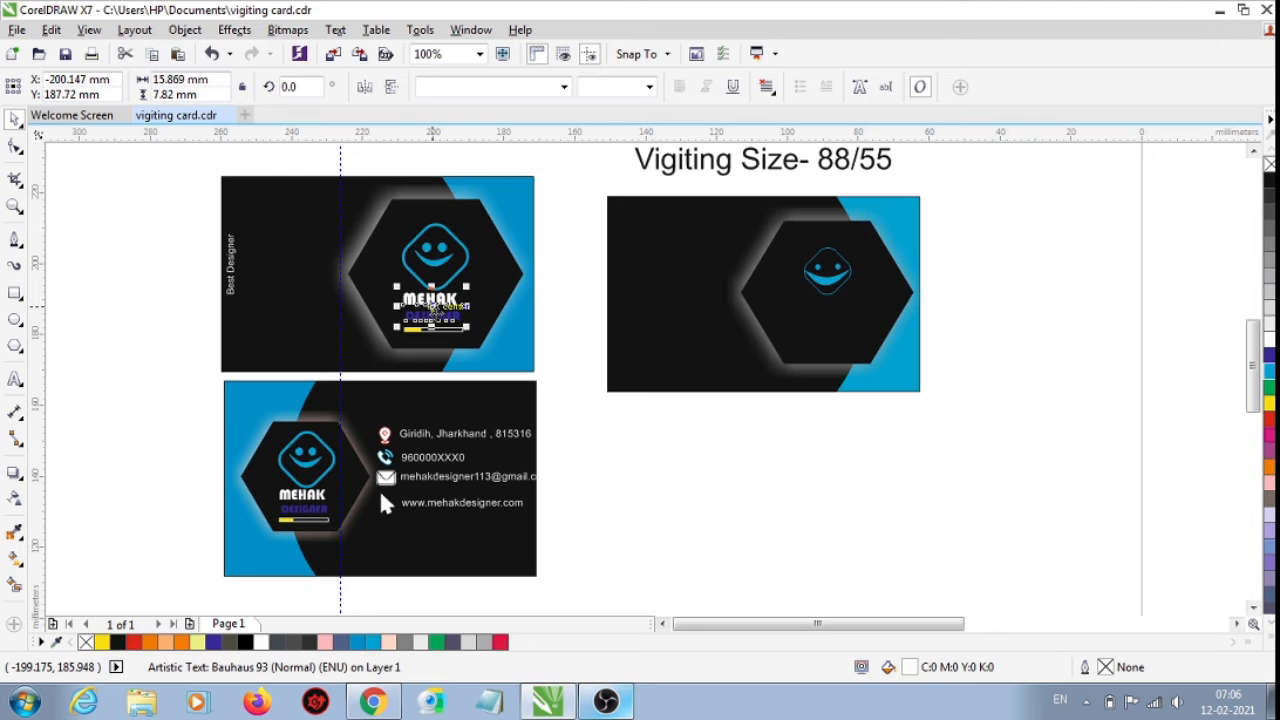
drag(432, 309, 829, 313)
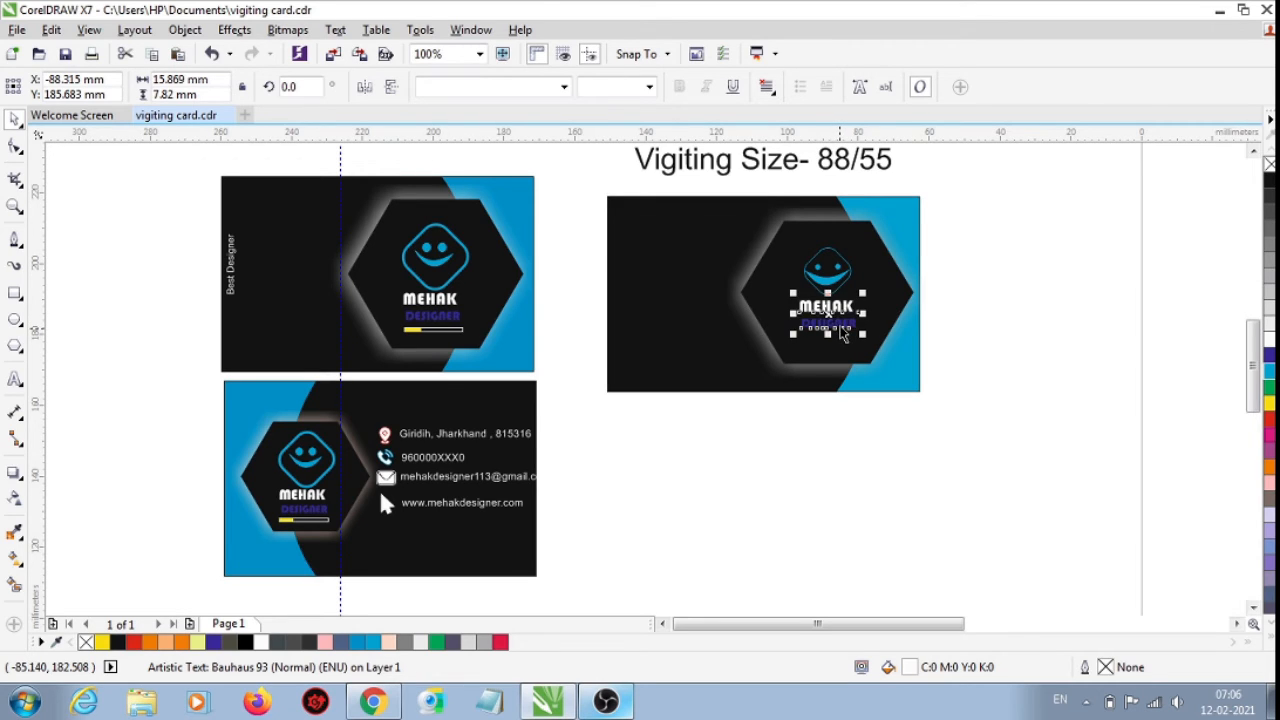
click(975, 343)
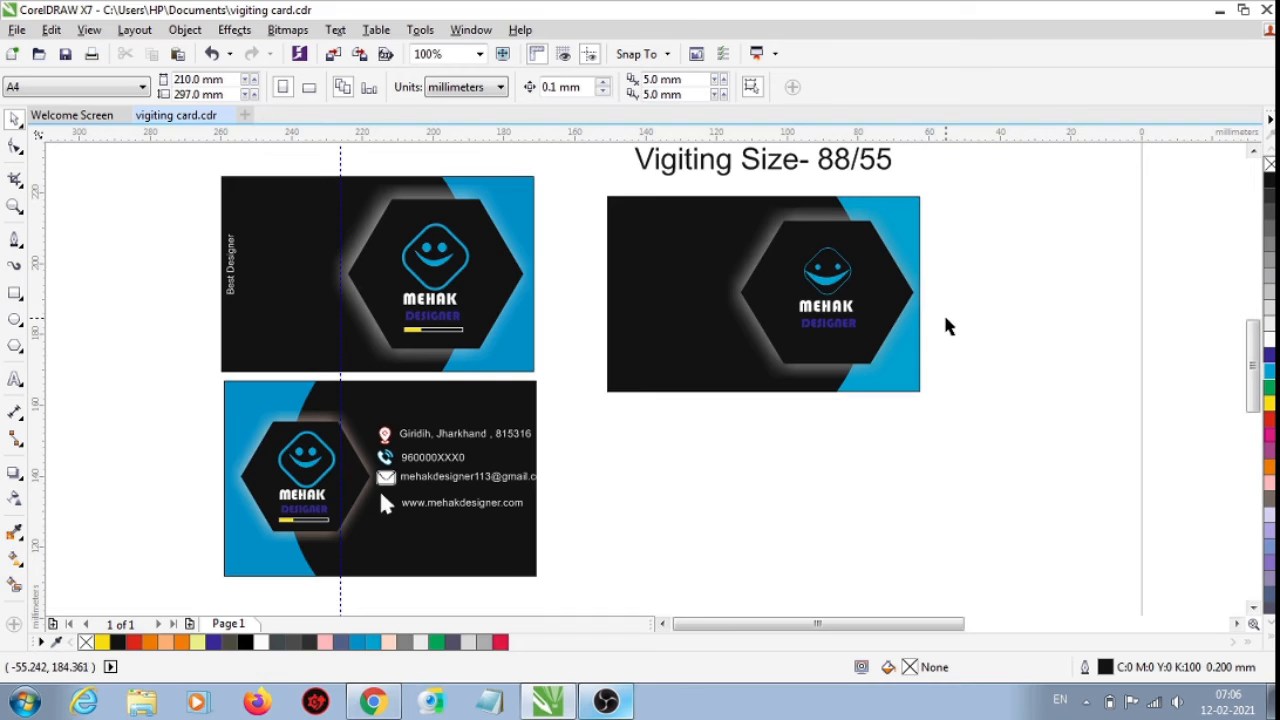
Draw a thin rectangle about 17.3 by 1.6 mm beneath the word DESIGNER and give it a white outline
scroll(946, 323, up, 1)
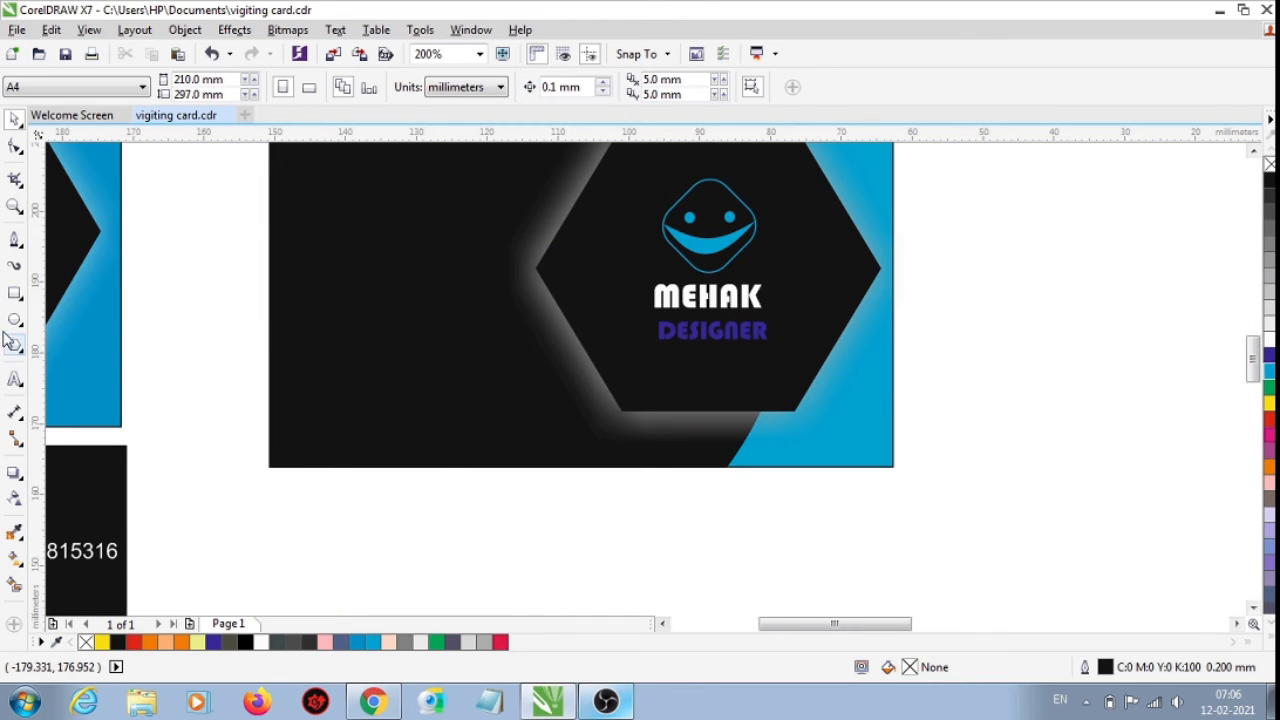
click(15, 292)
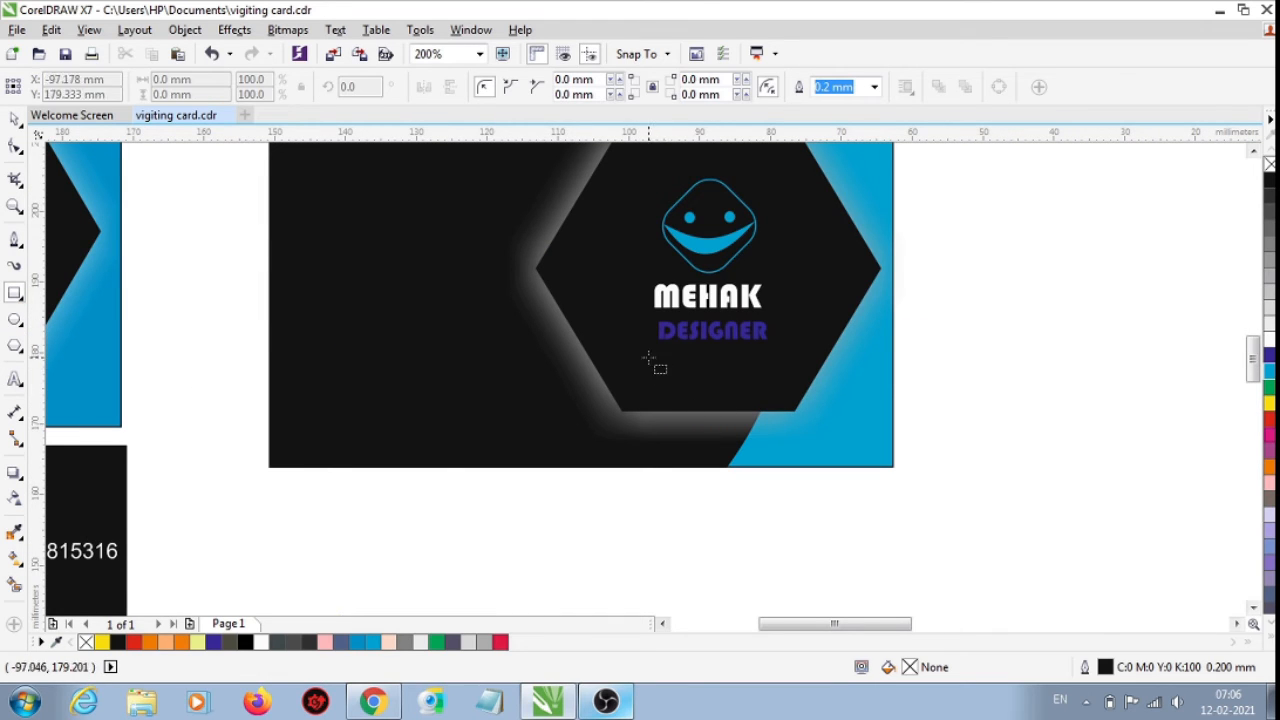
drag(648, 357, 773, 369)
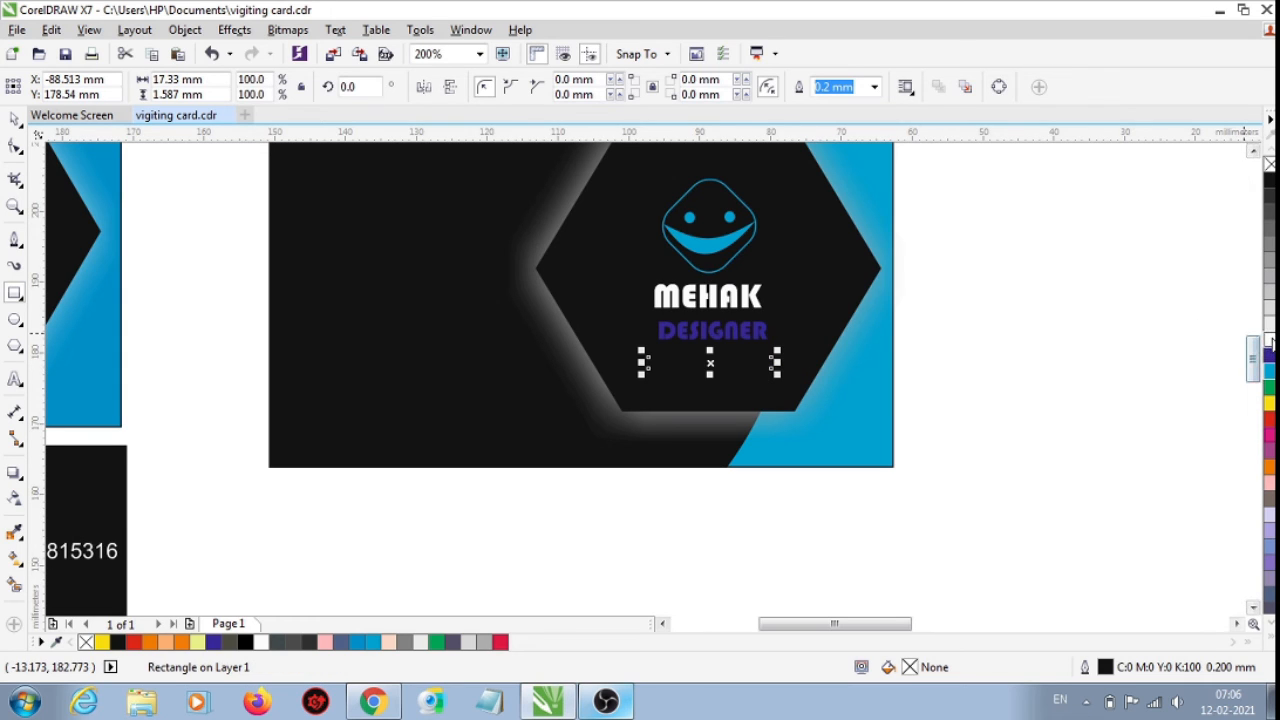
right_click(1270, 340)
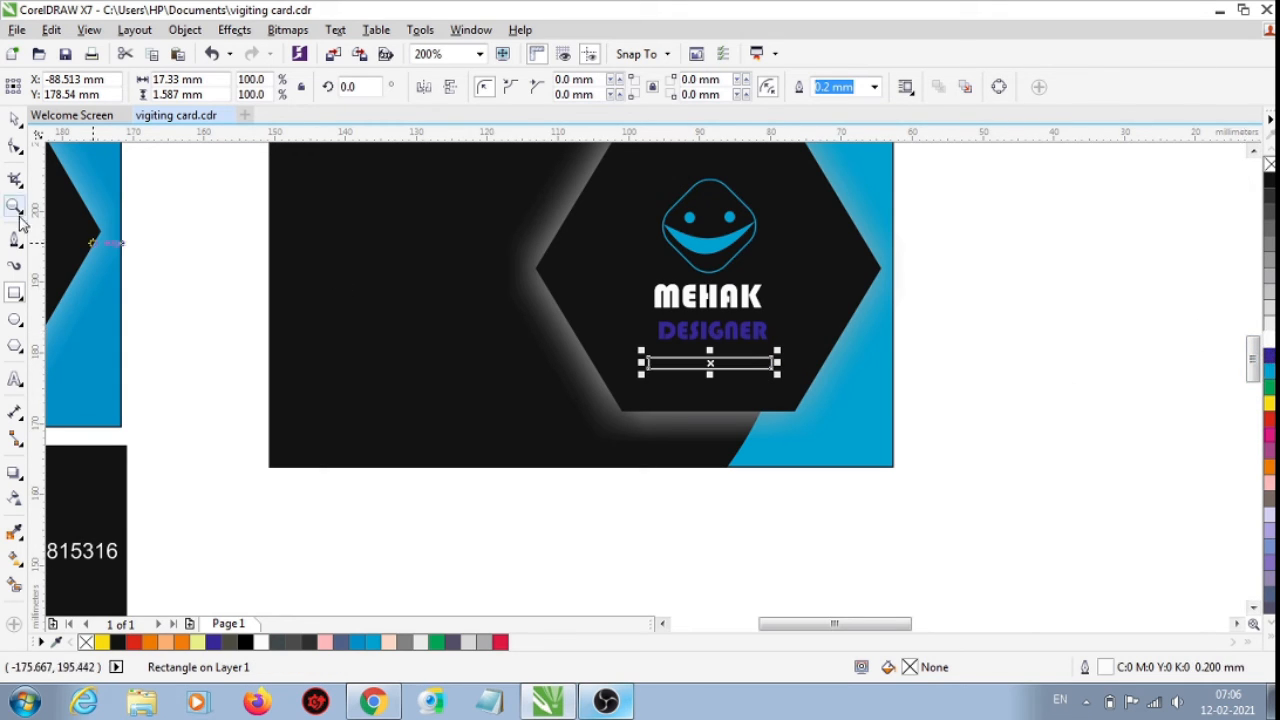
click(15, 118)
click(1000, 375)
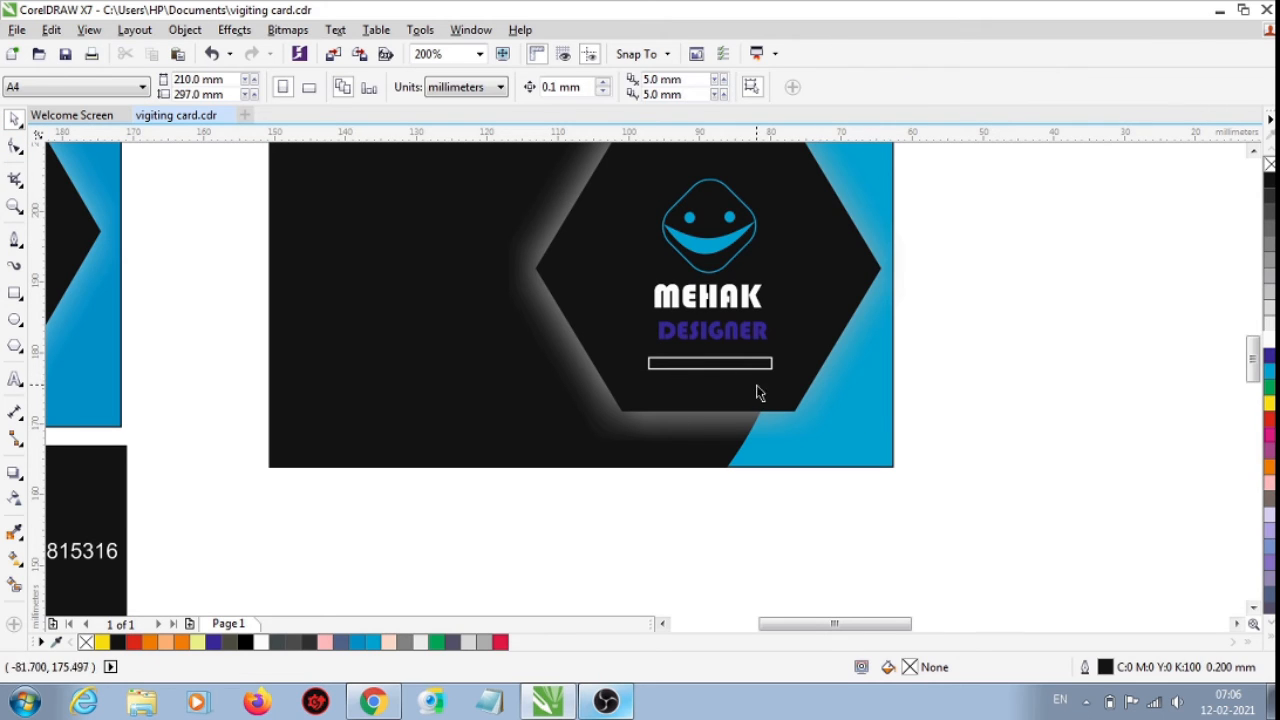
Make a copy of the bar shortened to about 5.5 mm from its left end, with yellow fill and outline (C0 M0 Y100 K0)
click(728, 365)
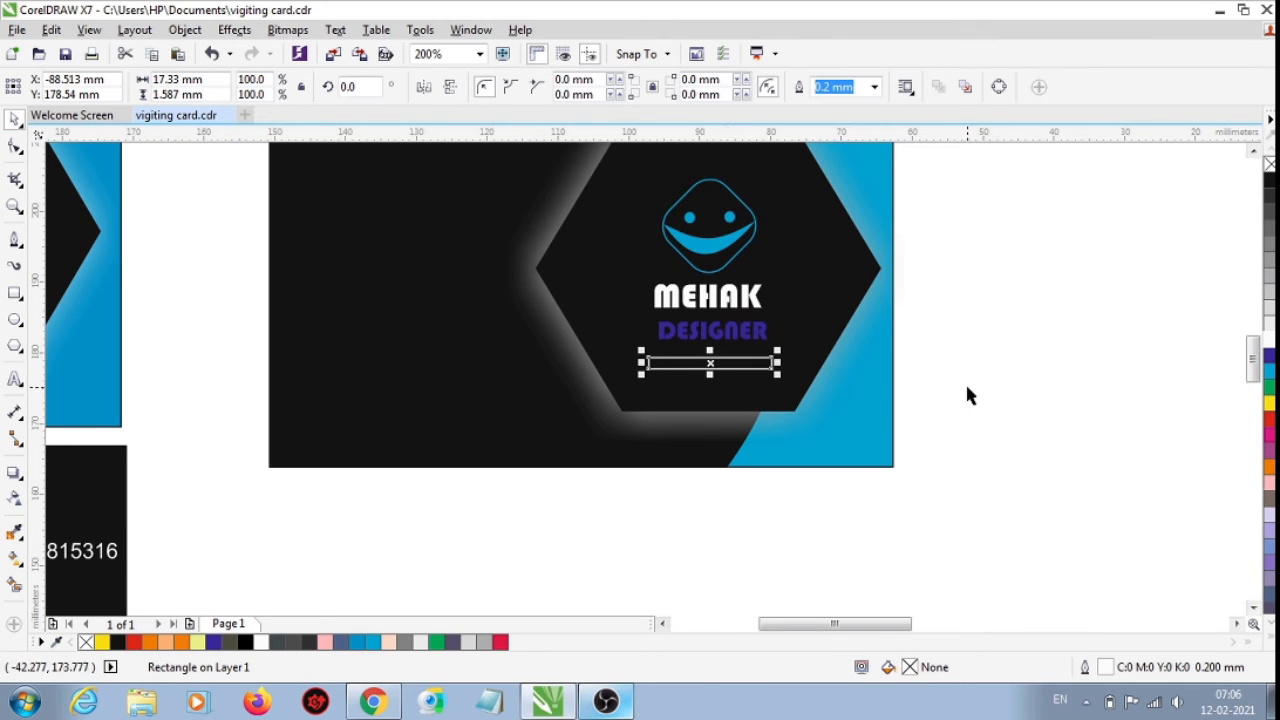
scroll(724, 358, up, 2)
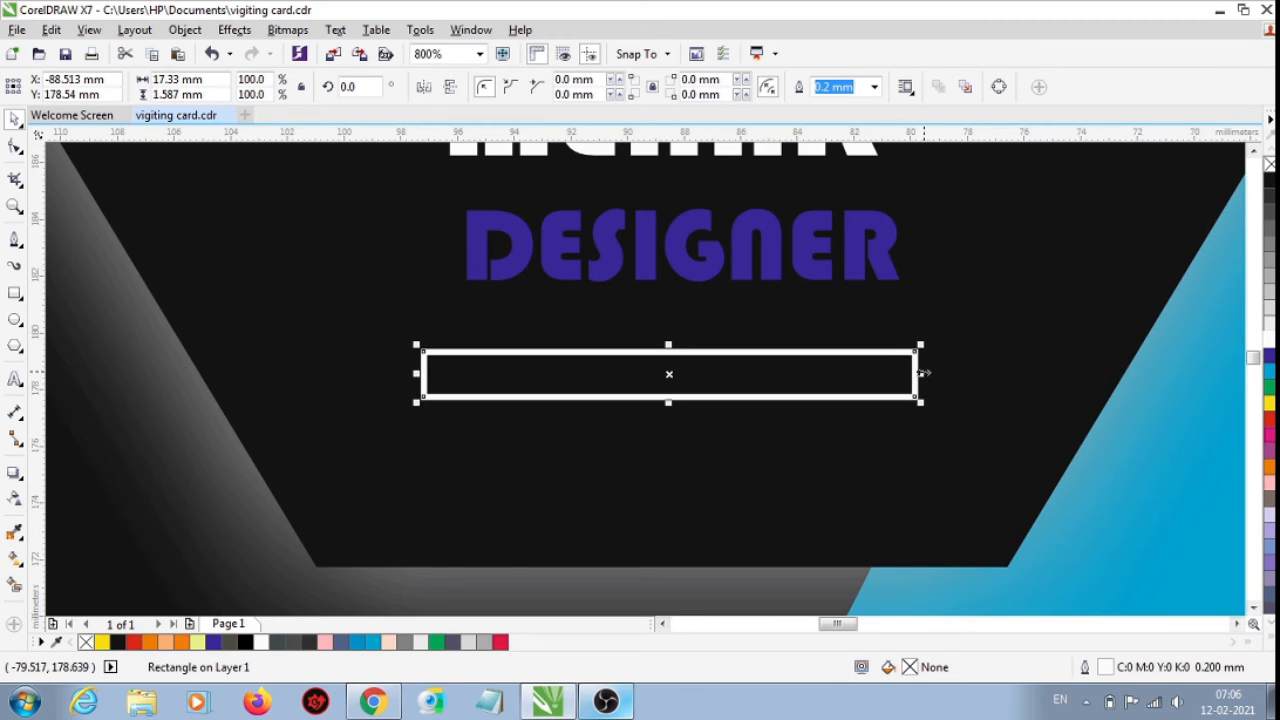
drag(921, 373, 587, 378)
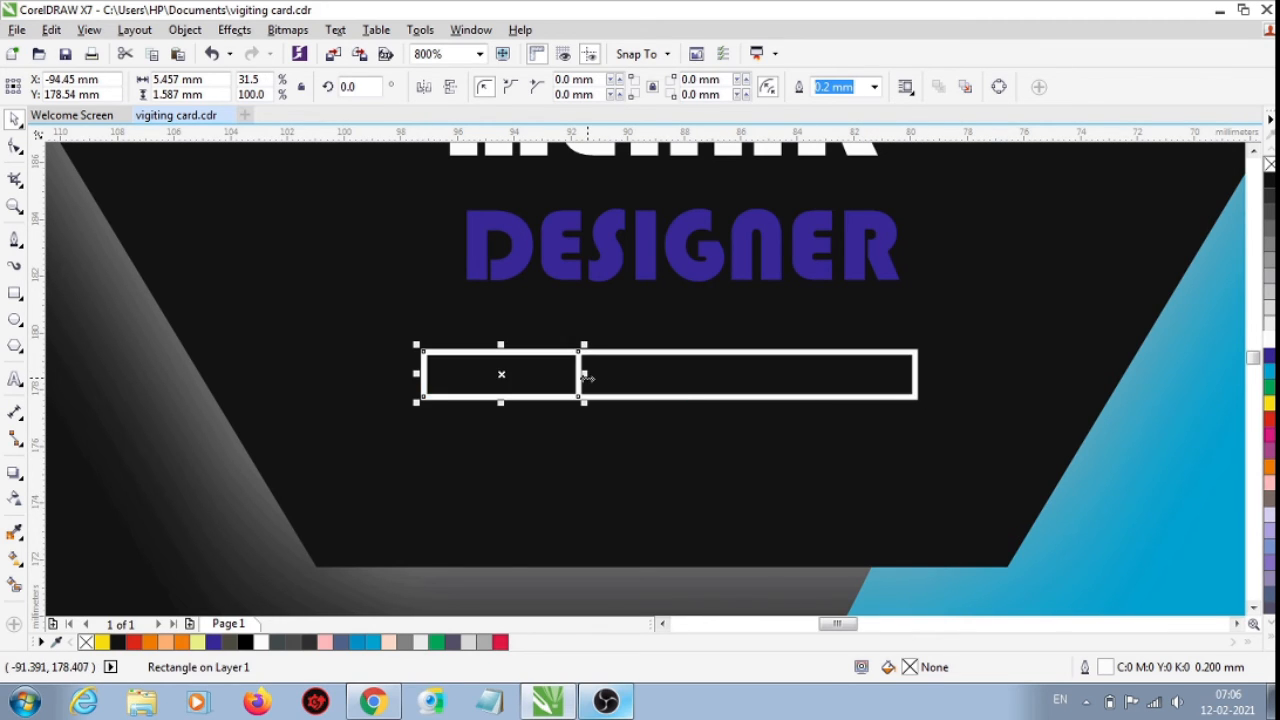
click(1268, 405)
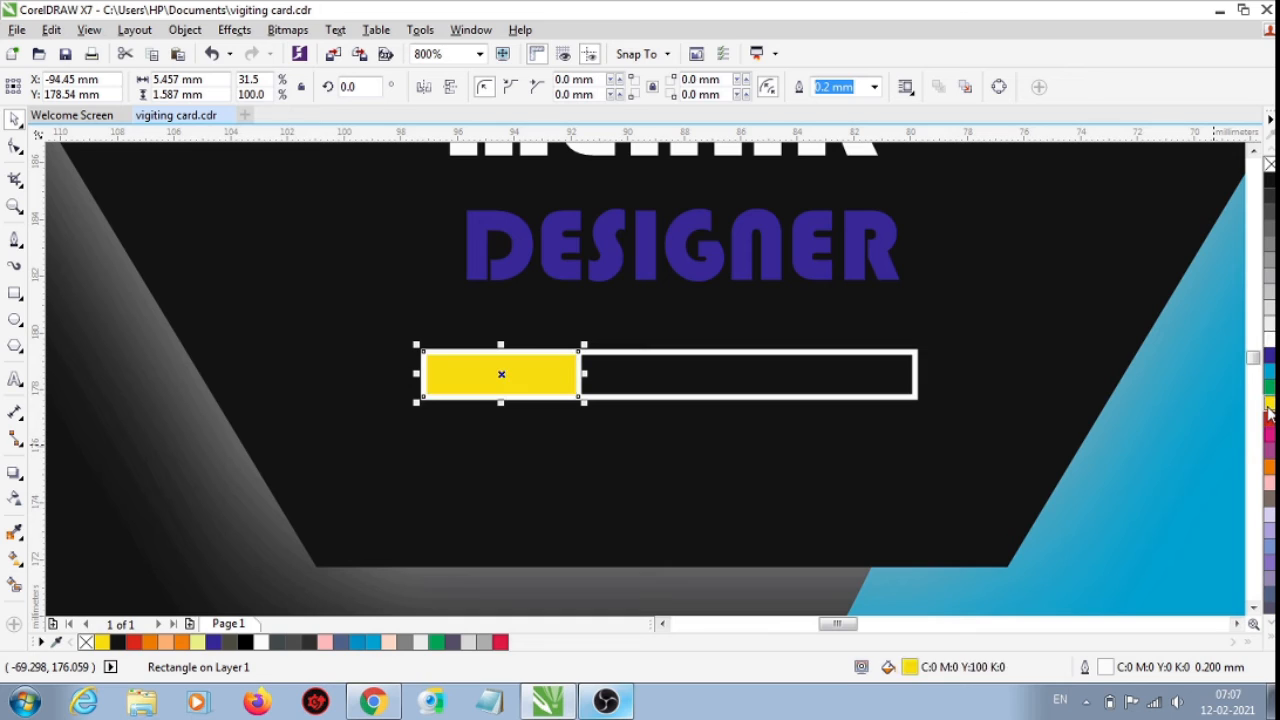
right_click(1268, 410)
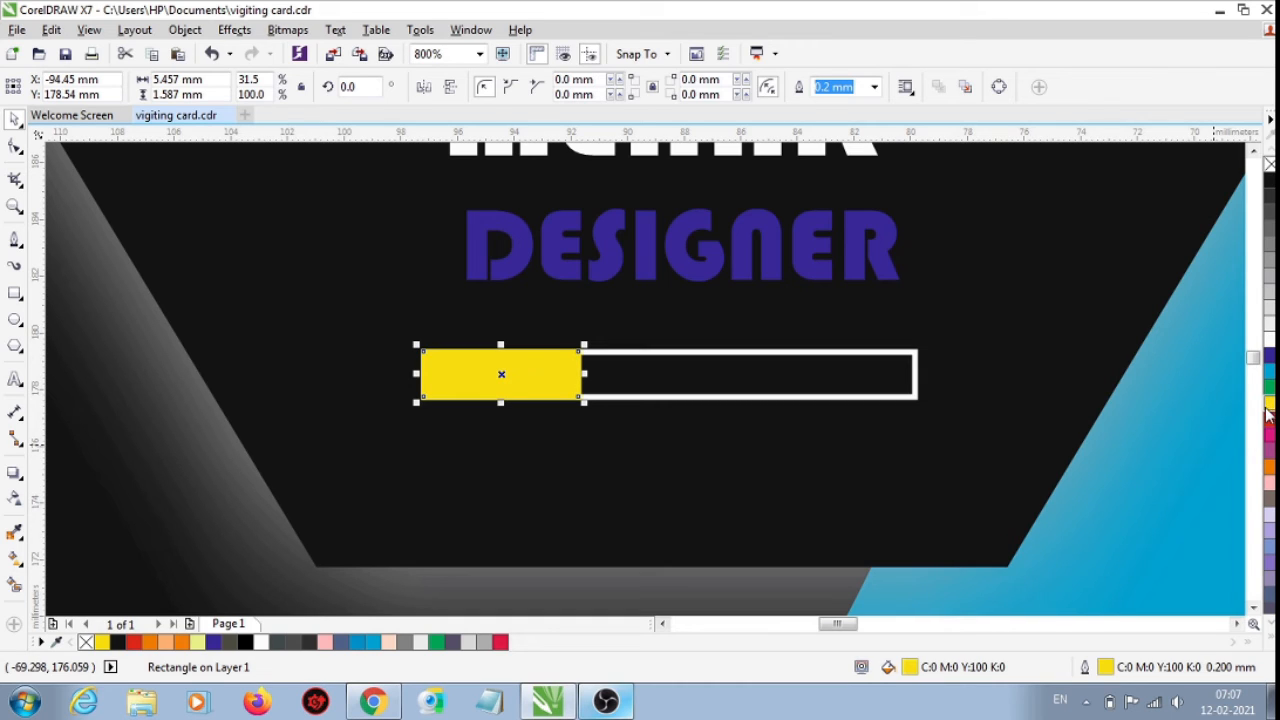
Bring the full-length white-outlined bar in front of the yellow segment
click(732, 383)
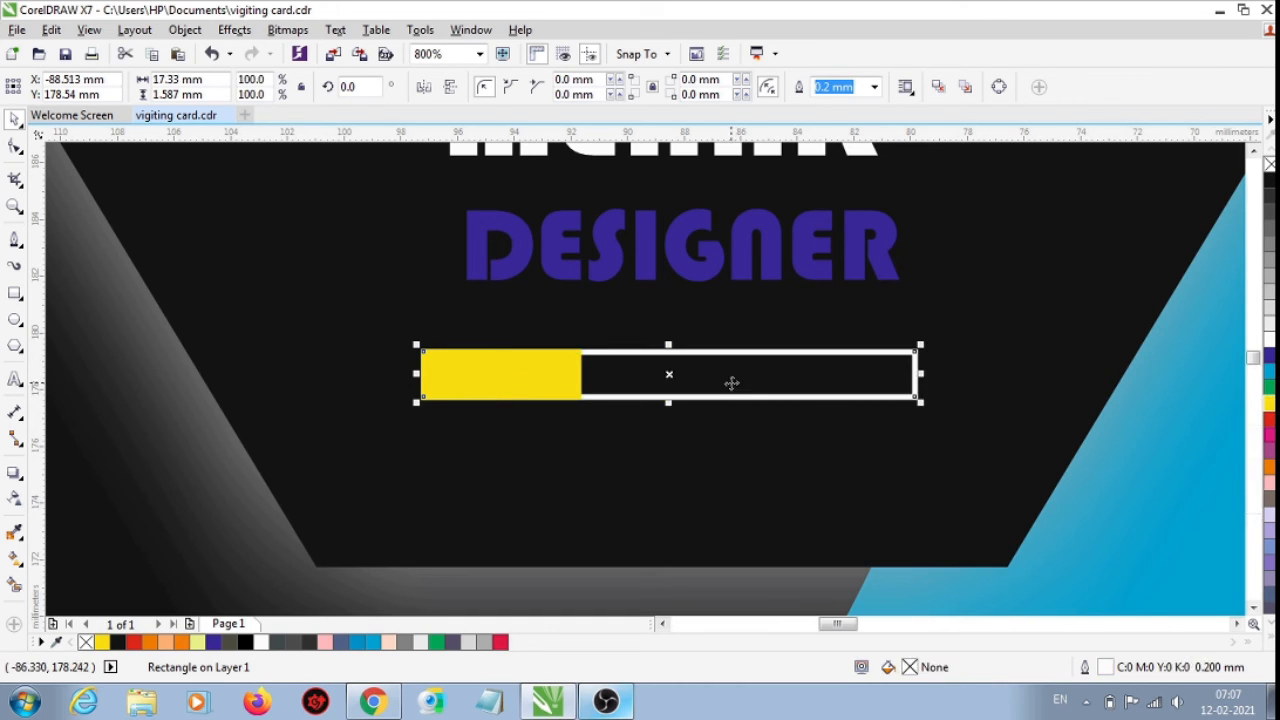
key(shift+Page_Up)
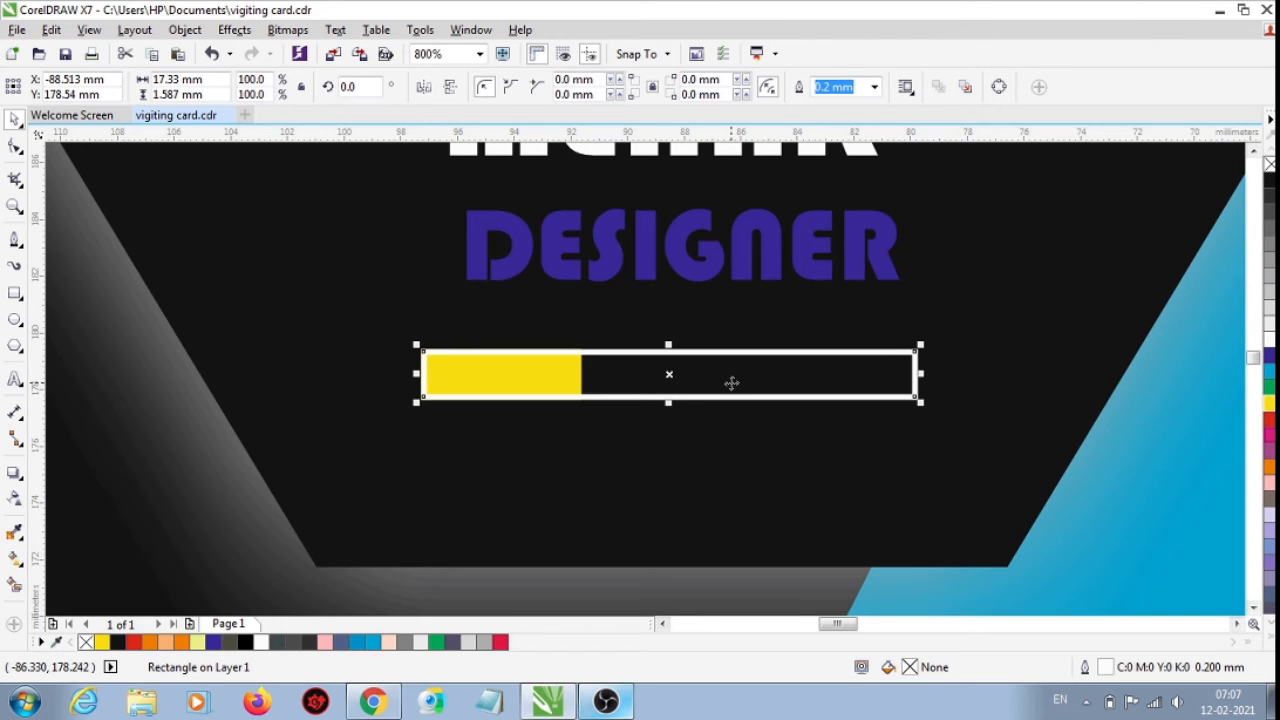
click(657, 380)
scroll(660, 378, down, 2)
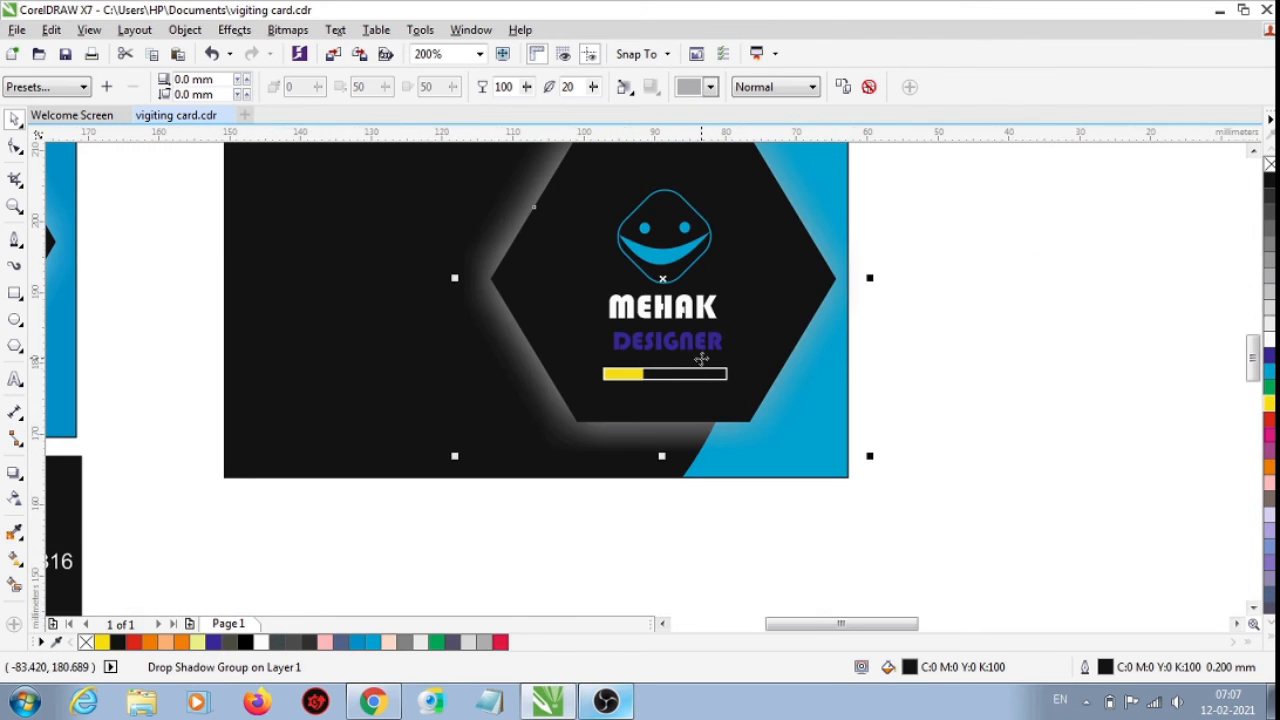
scroll(701, 359, down, 1)
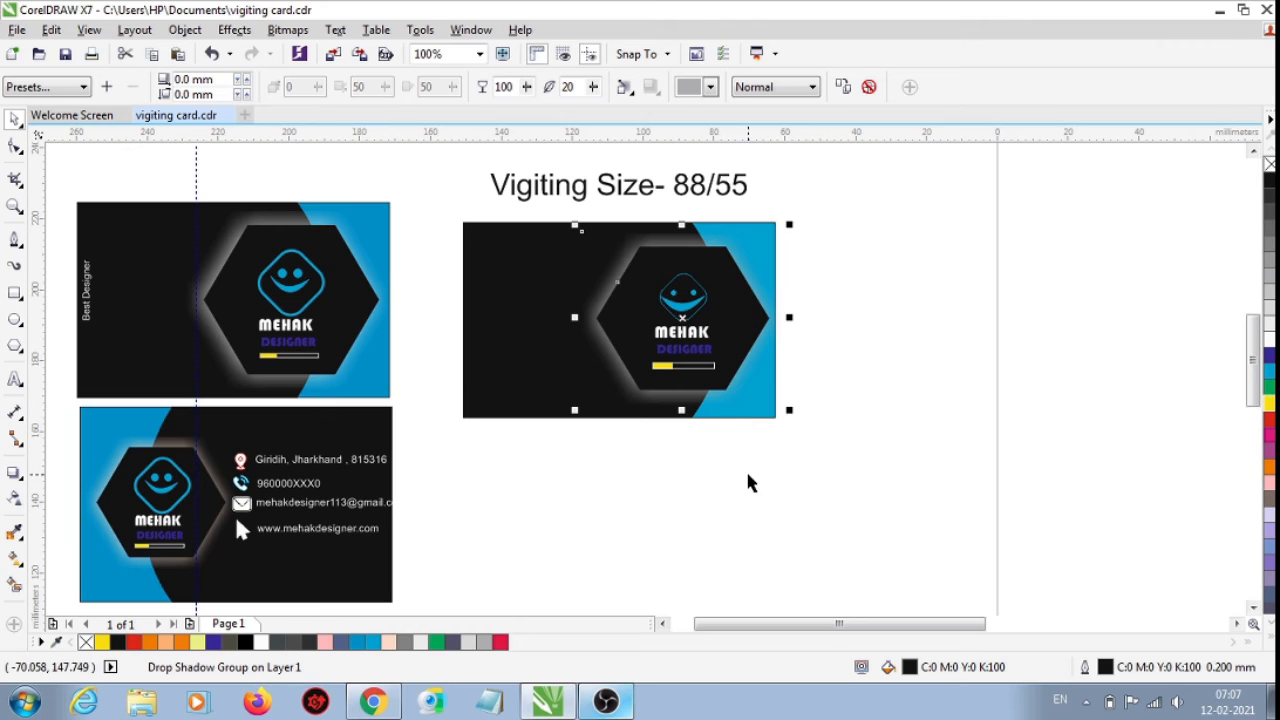
click(700, 451)
scroll(818, 436, down, 1)
scroll(700, 445, up, 1)
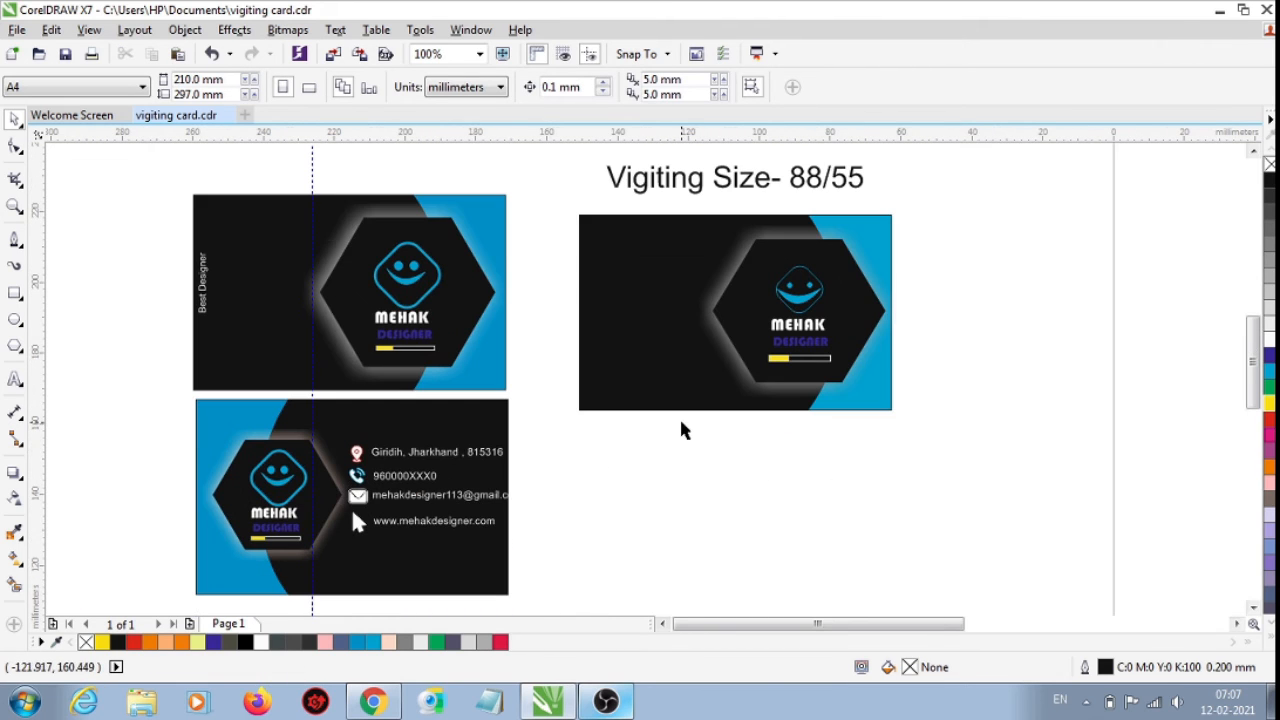
Place a copy of the vertical "Best Designer" text near the left edge of the new card
click(204, 285)
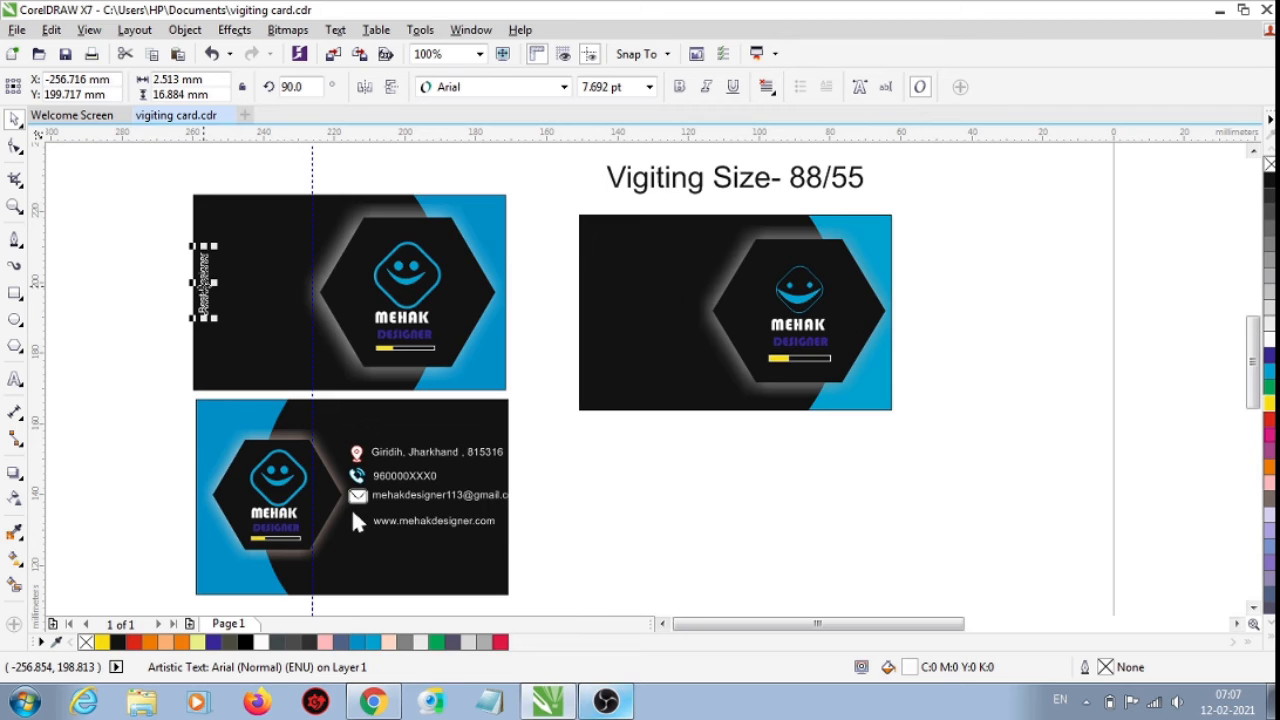
drag(204, 285, 596, 310)
click(651, 453)
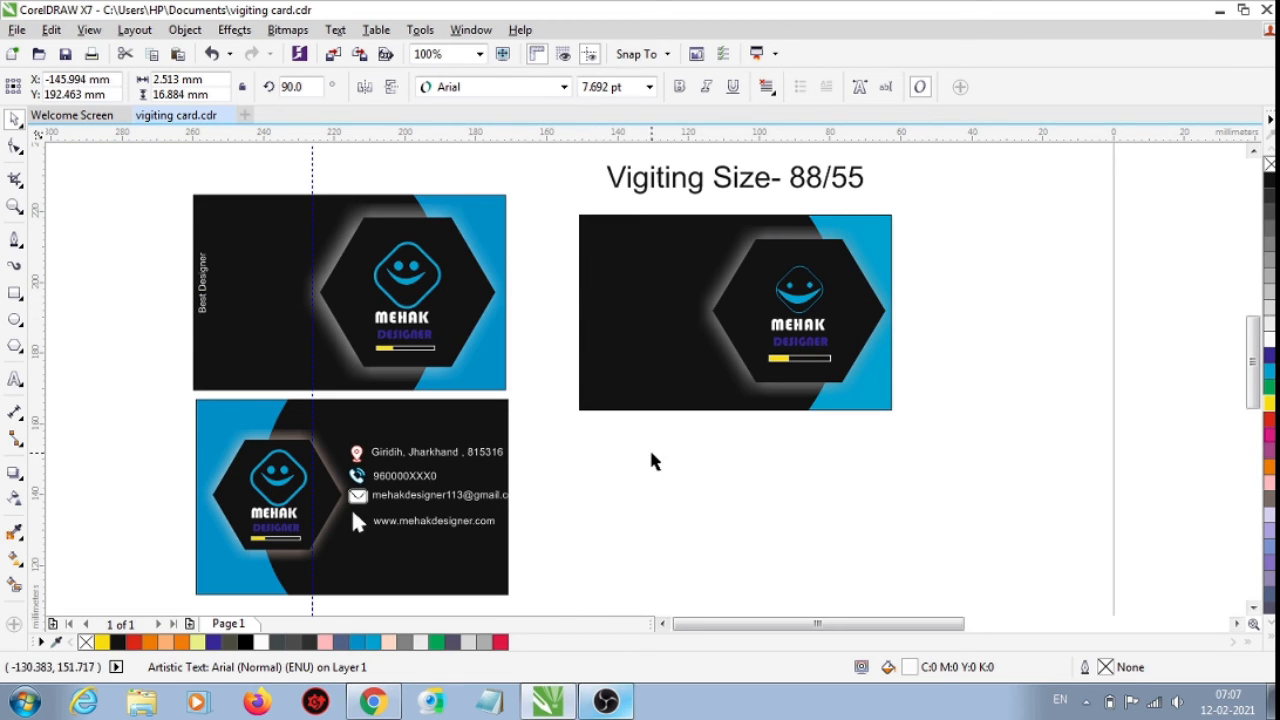
drag(566, 258, 640, 379)
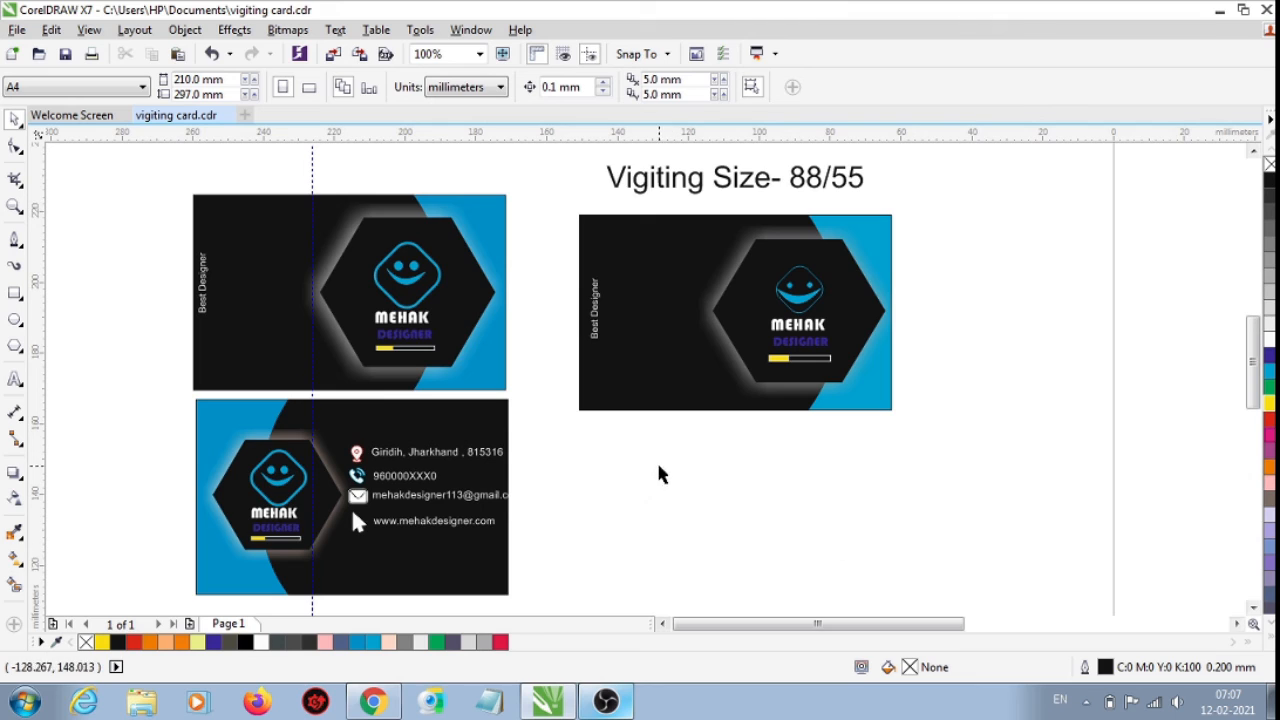
Group all nine objects of the new card together
scroll(594, 363, down, 2)
drag(587, 285, 783, 411)
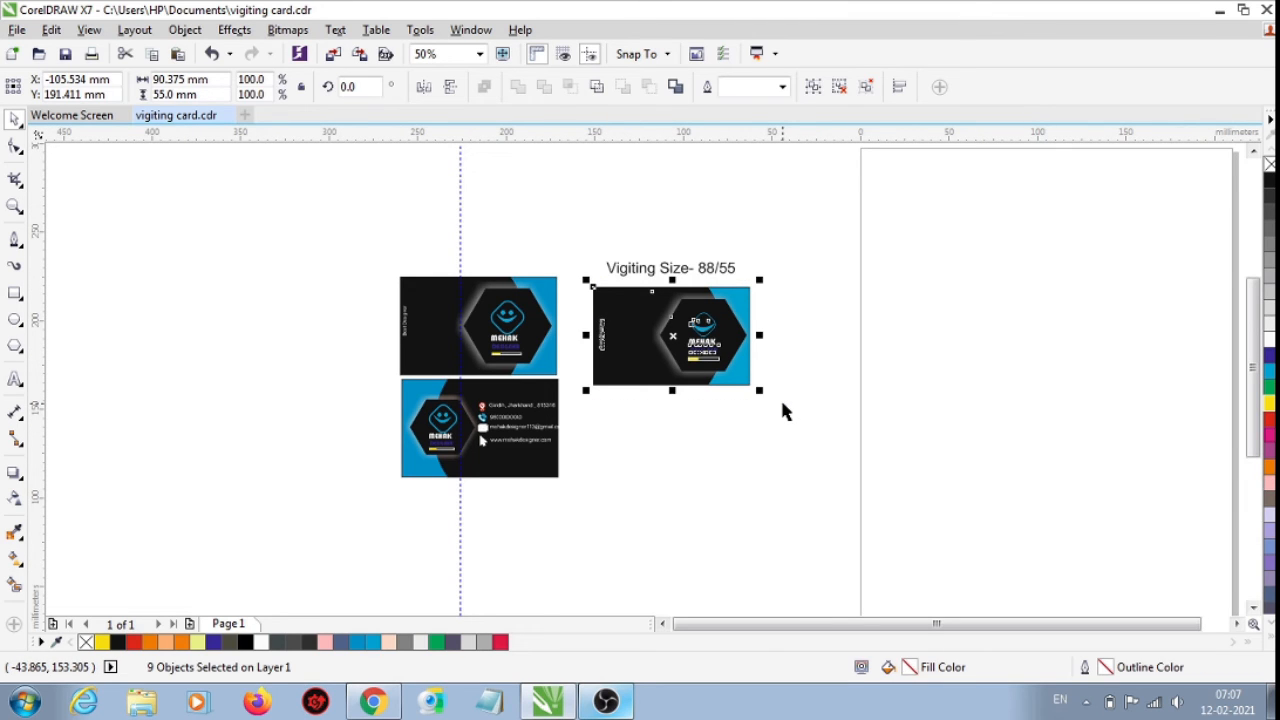
click(185, 29)
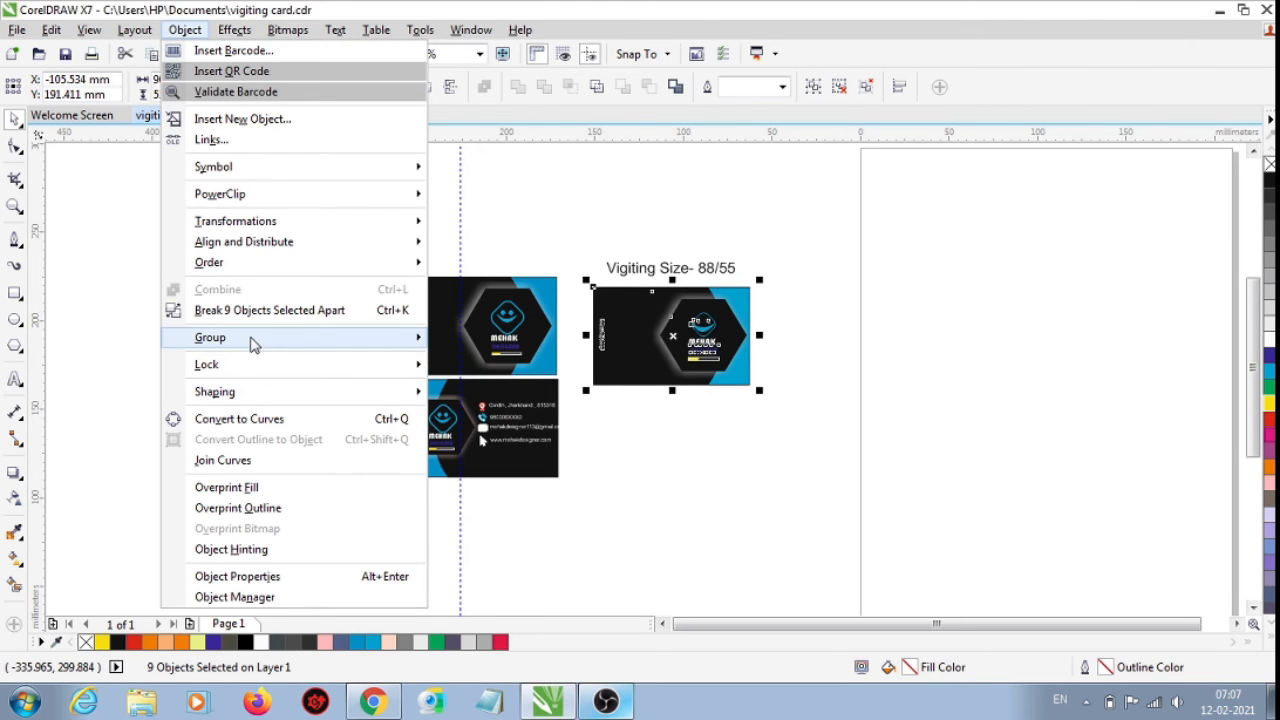
mouse_move(251, 339)
click(548, 358)
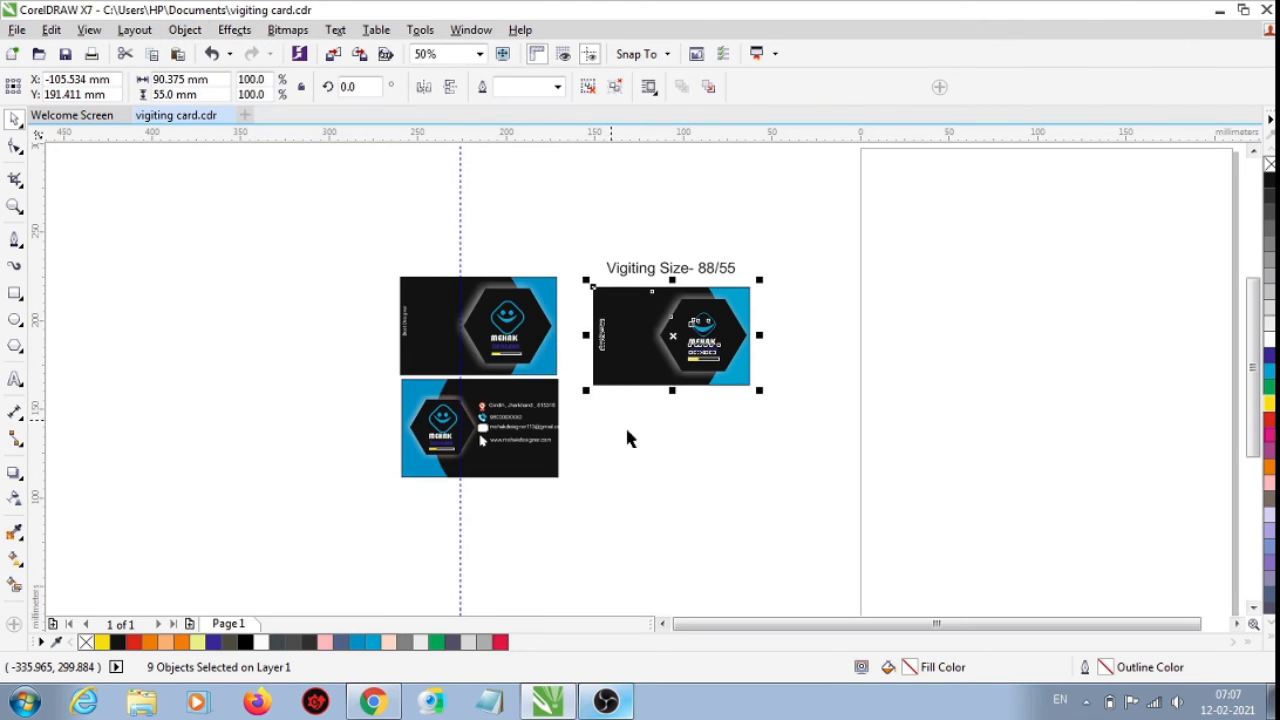
click(788, 299)
Place a copy of the grouped card below the original and rotate it 180 degrees
drag(790, 276, 585, 418)
right_click(634, 351)
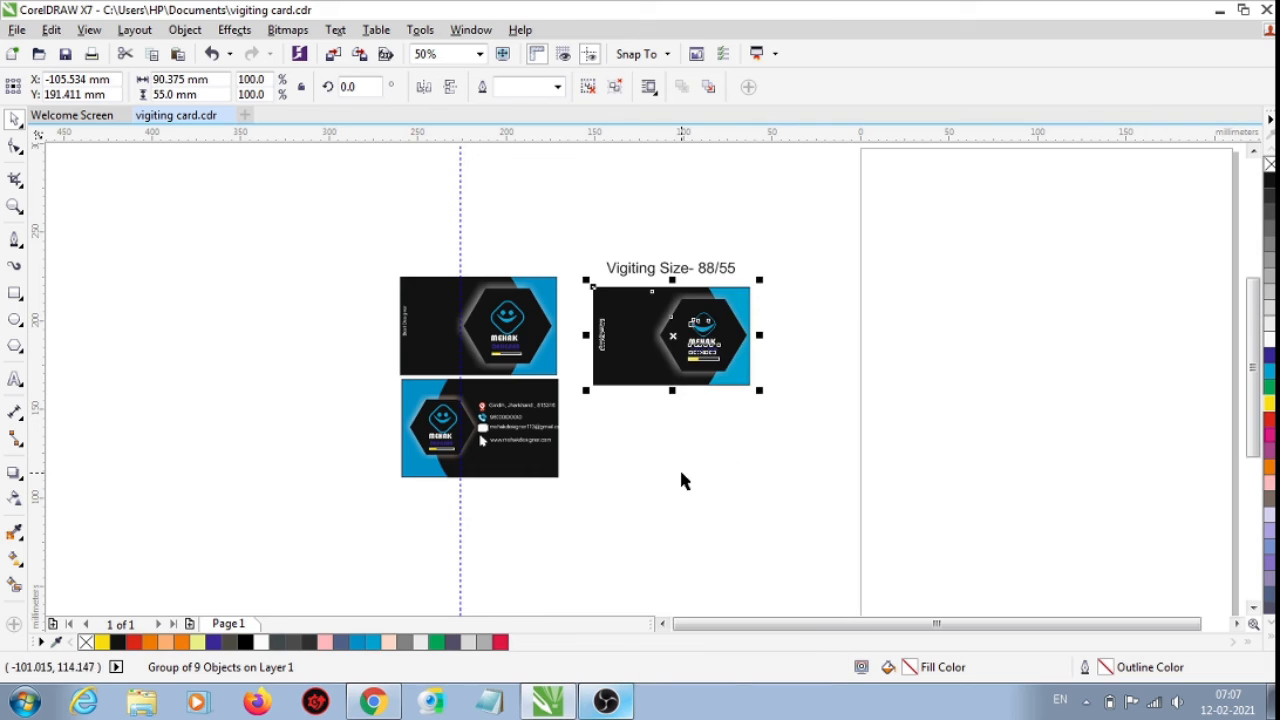
right_click(640, 455)
click(686, 570)
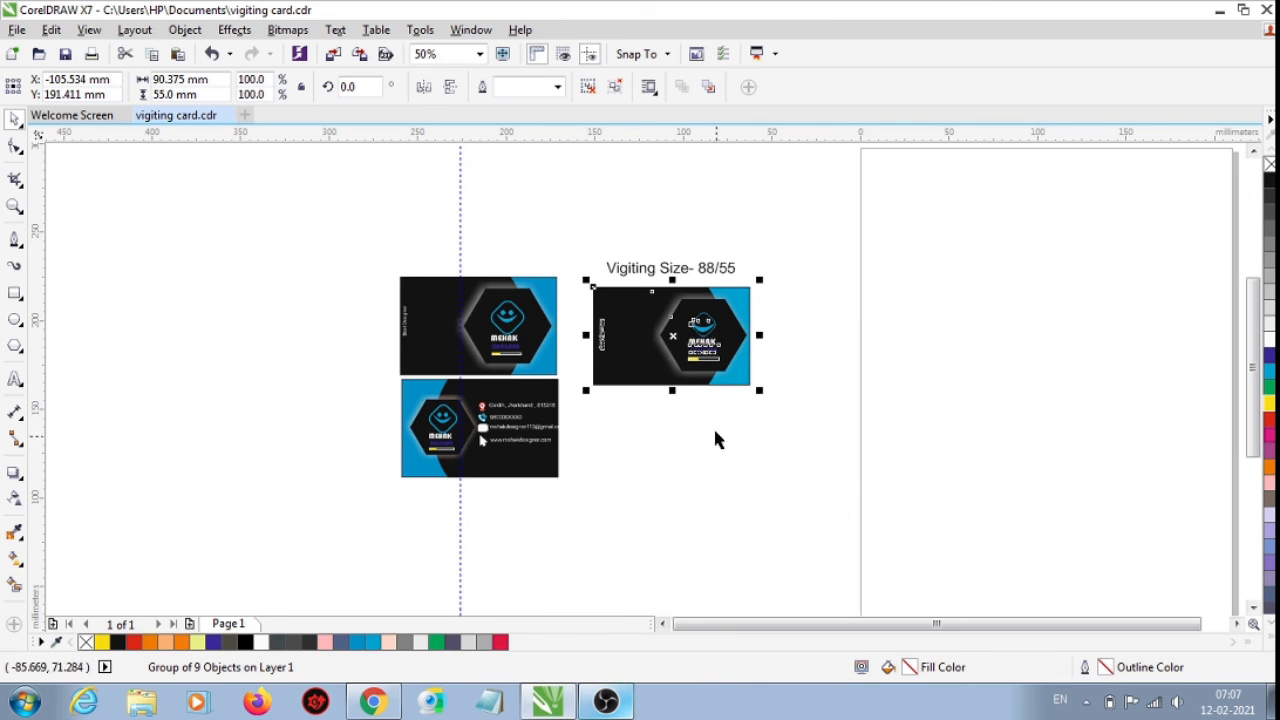
drag(672, 336, 668, 445)
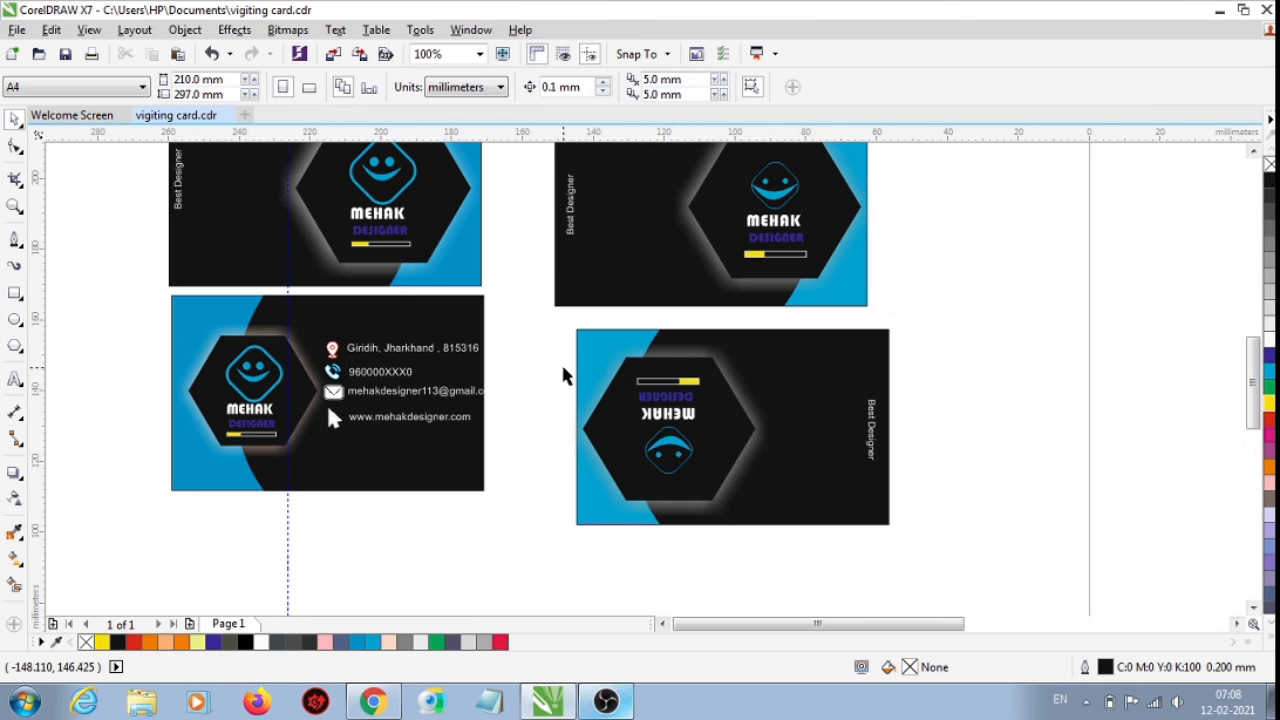
Ungroup the rotated card copy into its individual objects
drag(563, 367, 718, 479)
drag(530, 310, 936, 575)
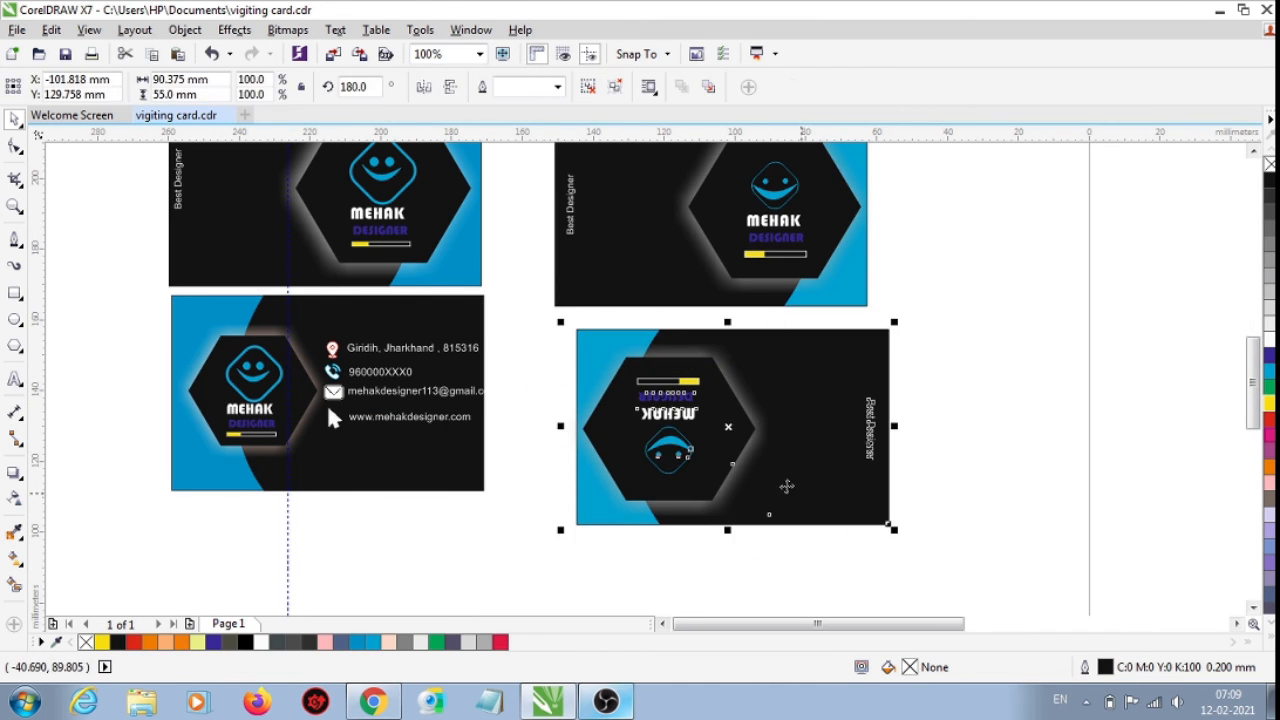
click(185, 29)
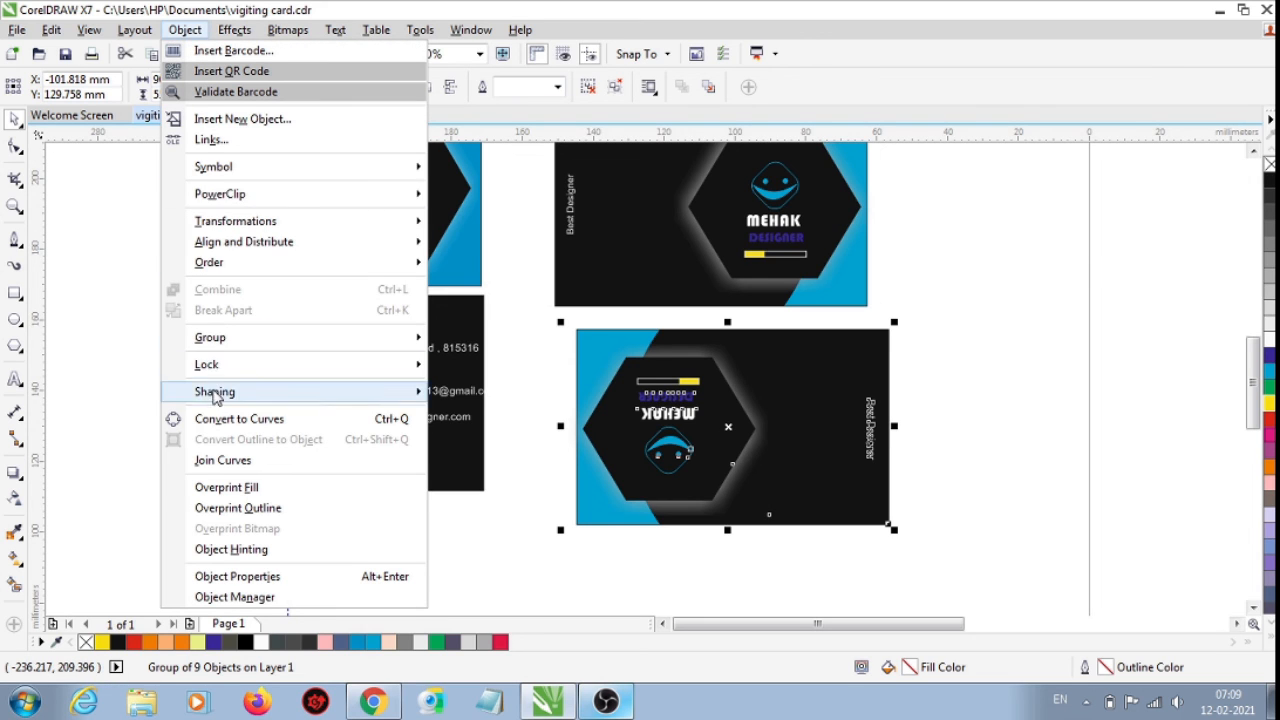
mouse_move(226, 341)
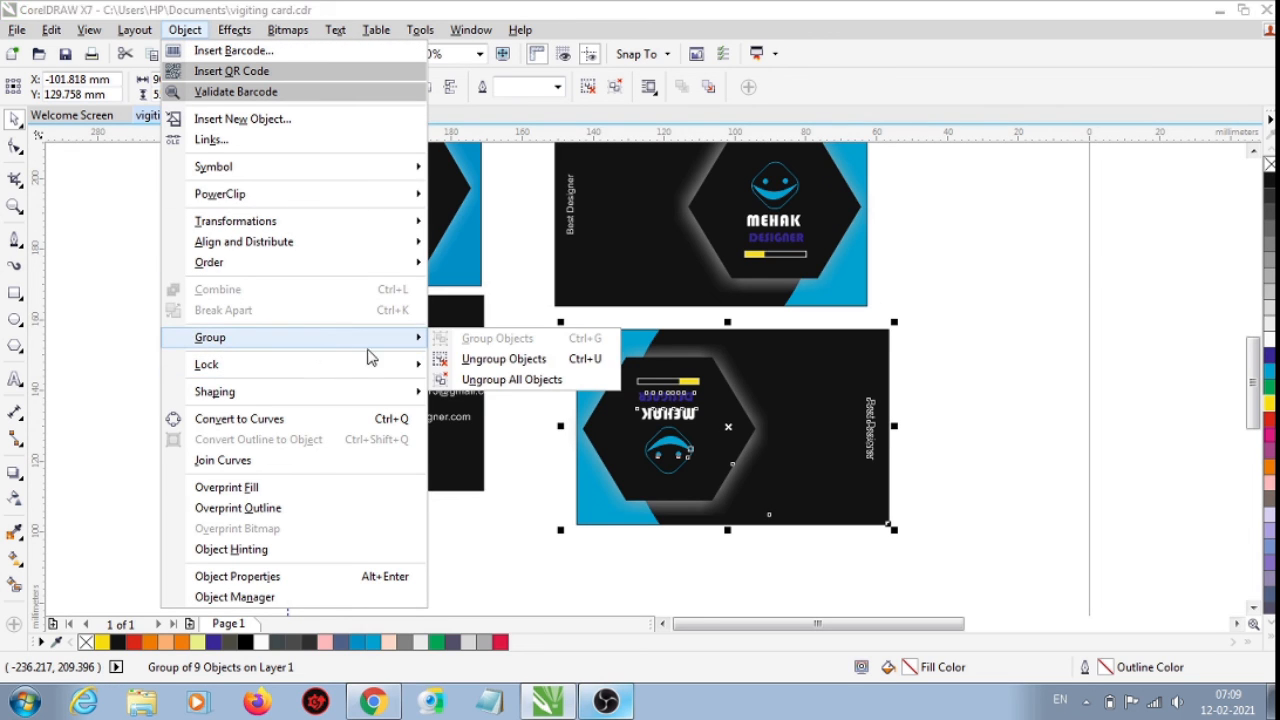
click(551, 363)
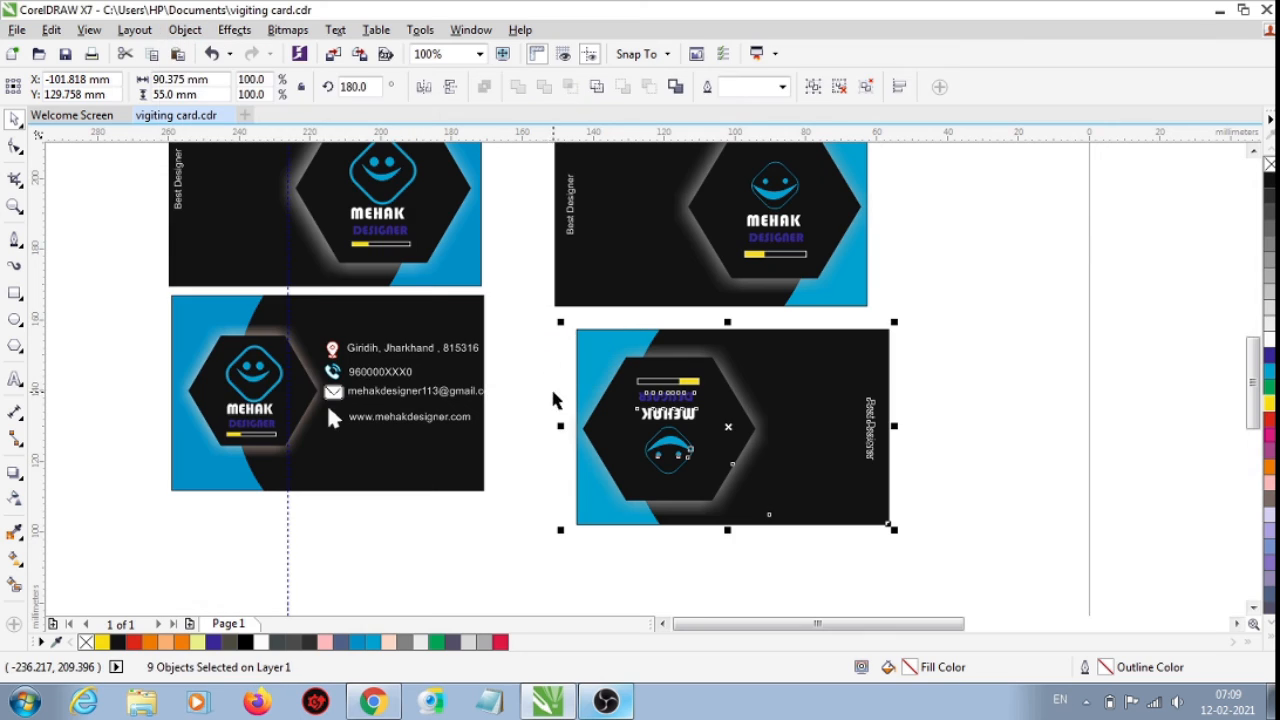
Turn the smiley logo, "MEHAK DESIGNER" text and bar in the rotated card's hexagon upright as one selection
drag(540, 365, 721, 497)
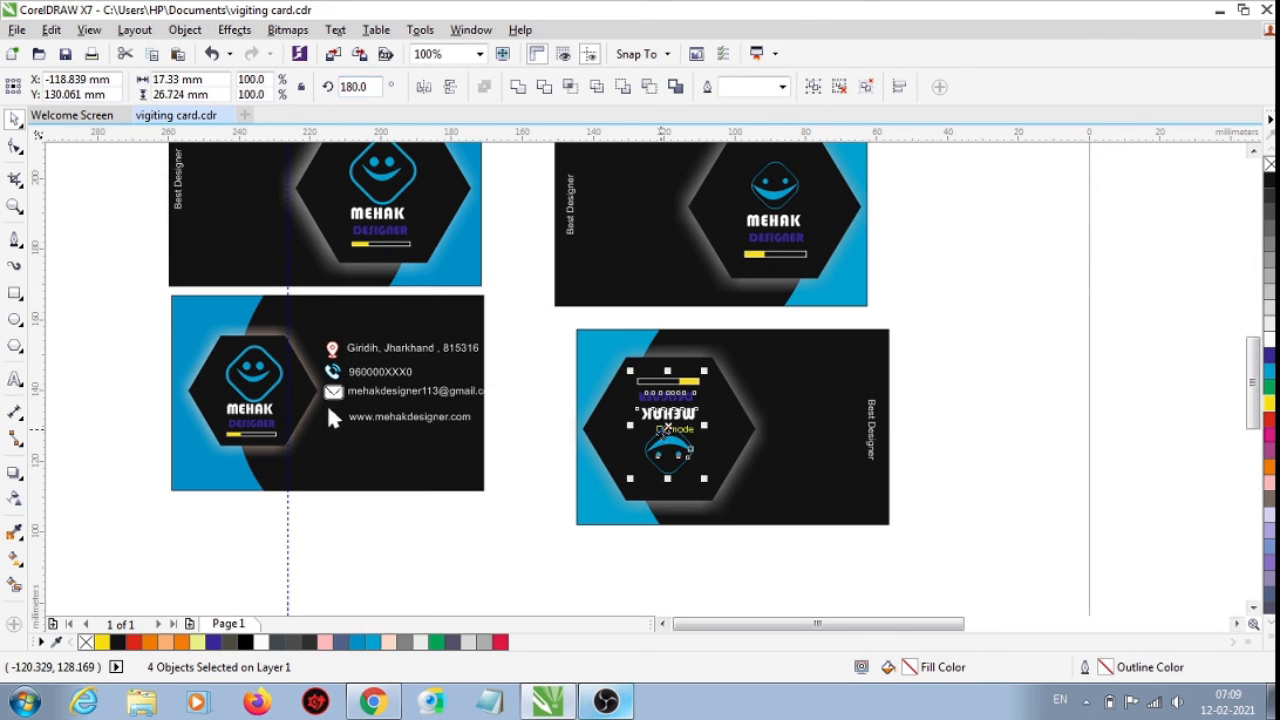
click(667, 426)
drag(632, 373, 708, 487)
click(551, 383)
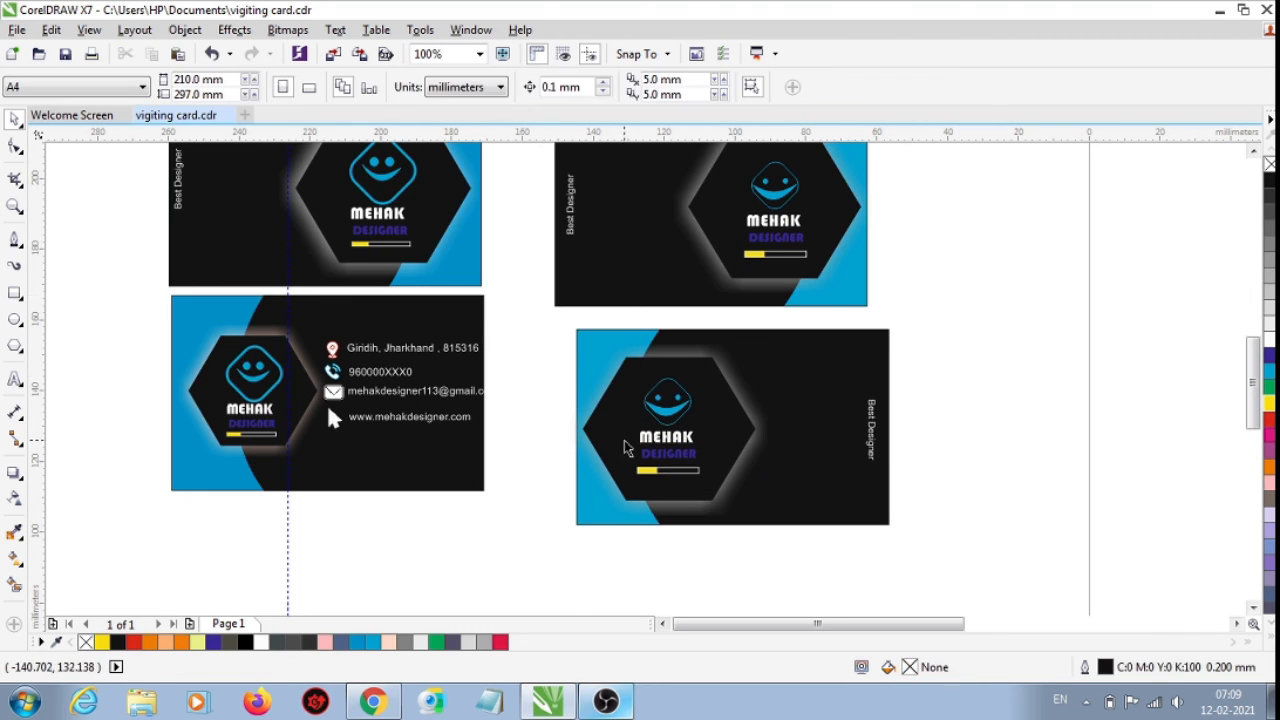
Replace the vertical "Best Designer" text on the back card with a copy of the reference card's contact icons and text lines
drag(937, 392, 830, 485)
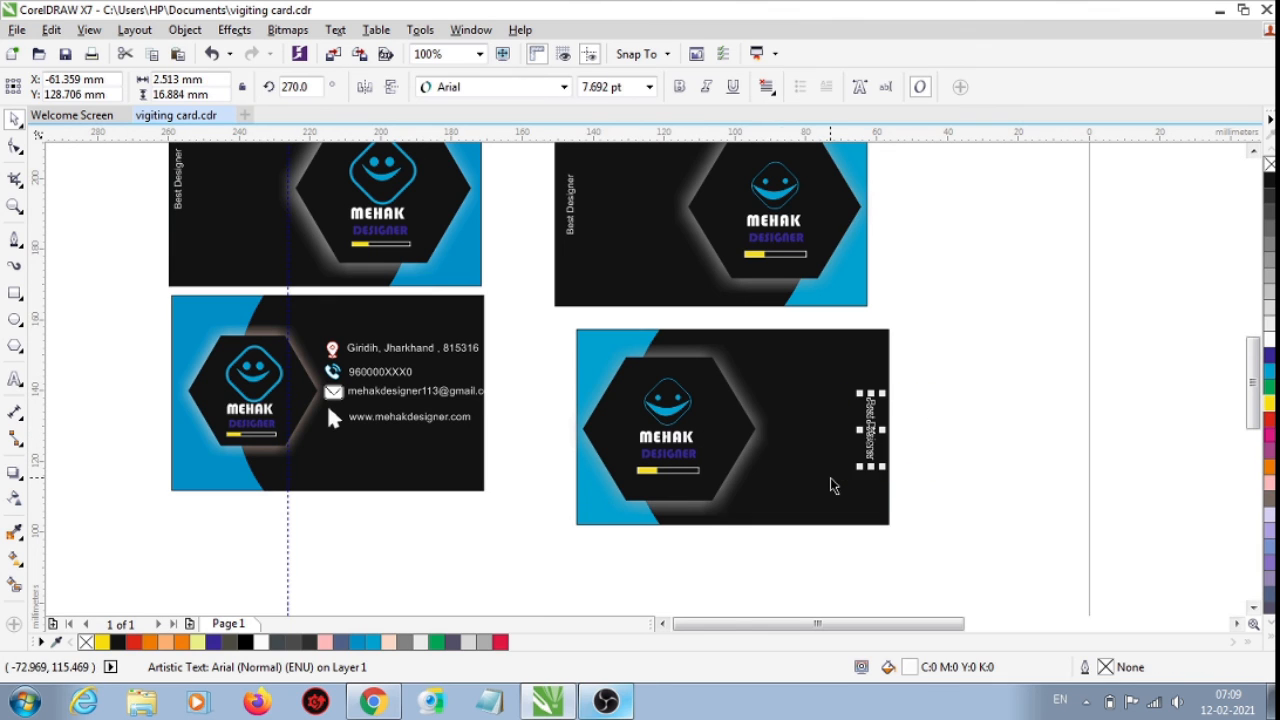
key(Delete)
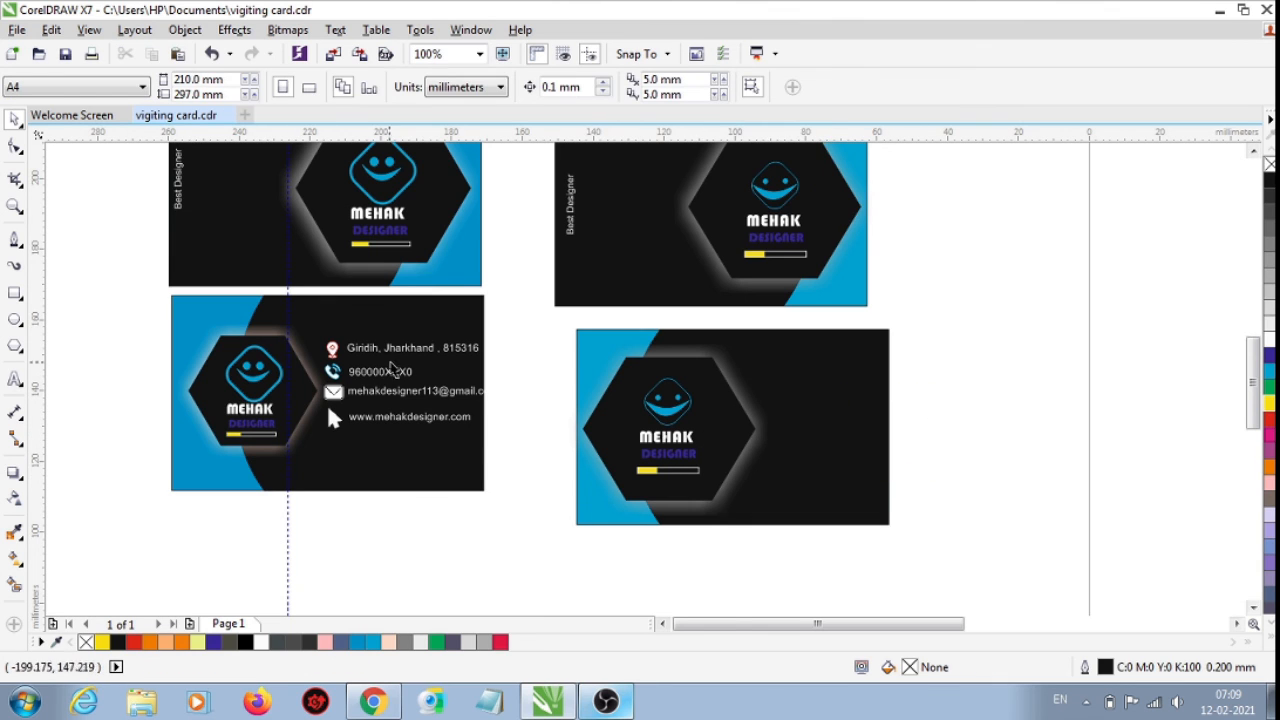
drag(507, 335, 327, 459)
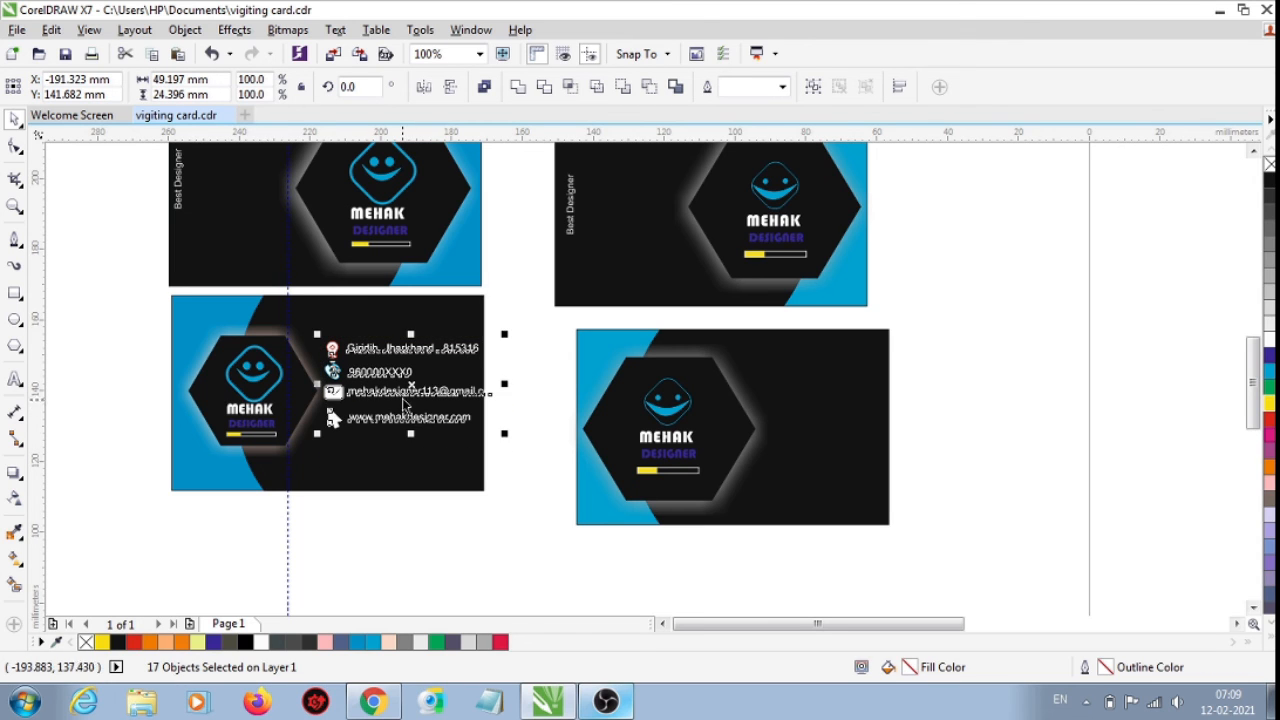
drag(405, 403, 836, 428)
scroll(727, 445, up, 2)
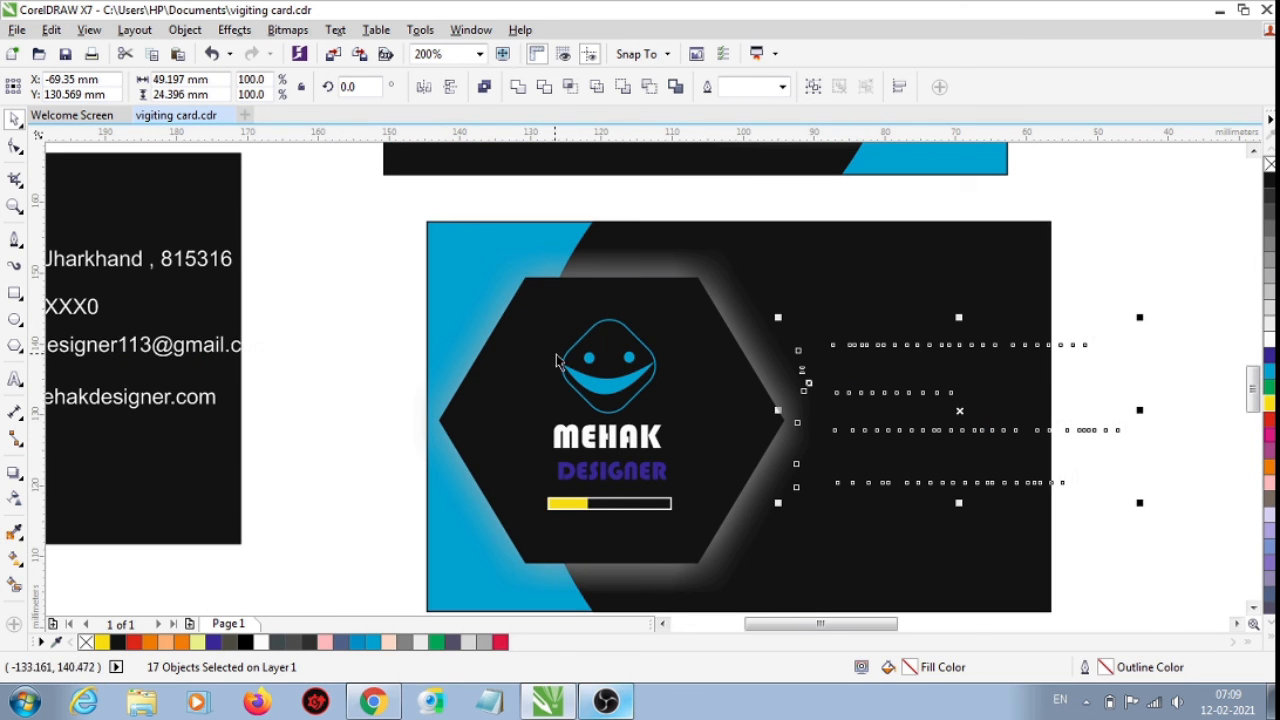
Shrink the back card's hexagon with its logo, text and bar to about 33 by 27.3 mm and shift it about 4 mm left
drag(405, 265, 726, 521)
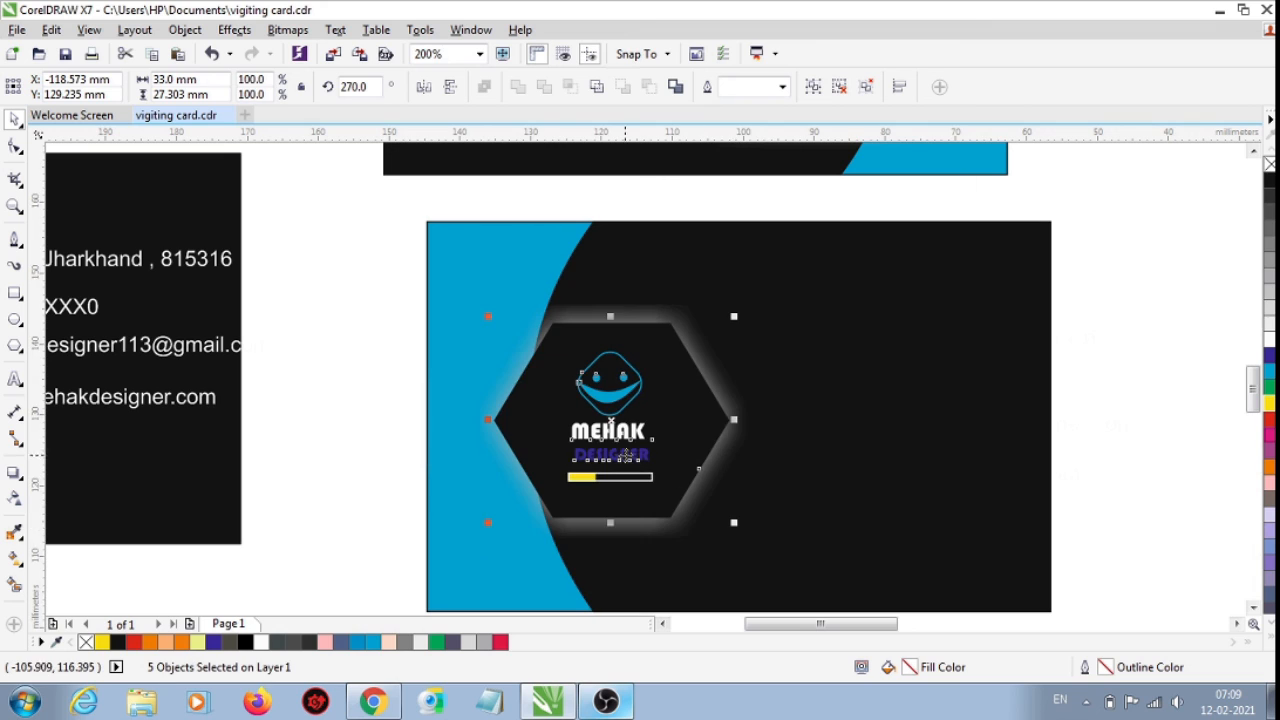
drag(610, 420, 582, 417)
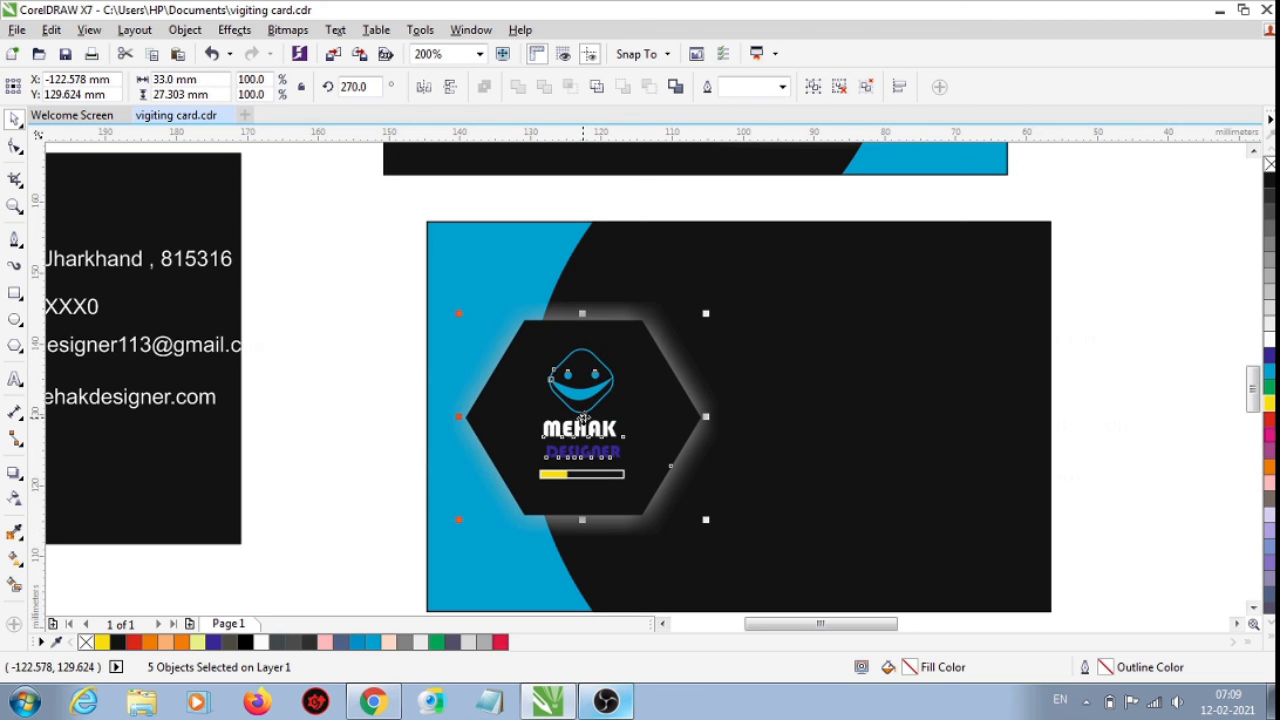
Undo the hexagon's move and resizing and redo both changes
key(ctrl+z)
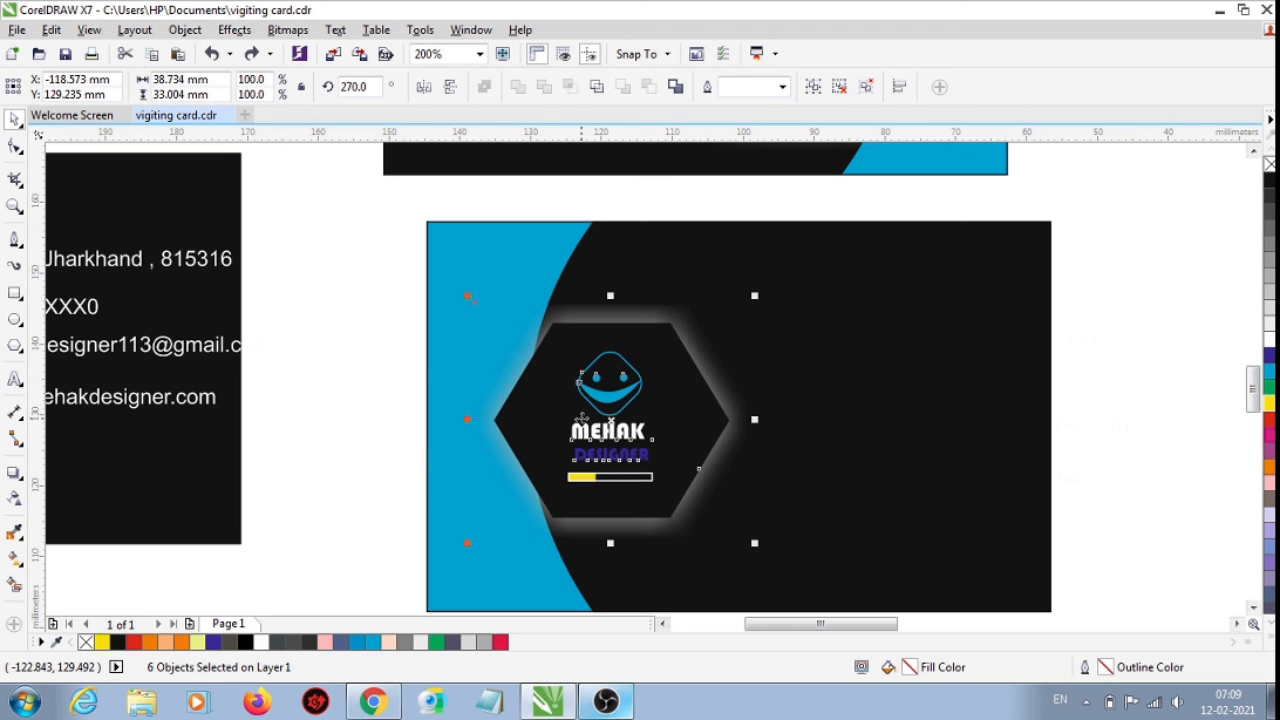
key(ctrl+z)
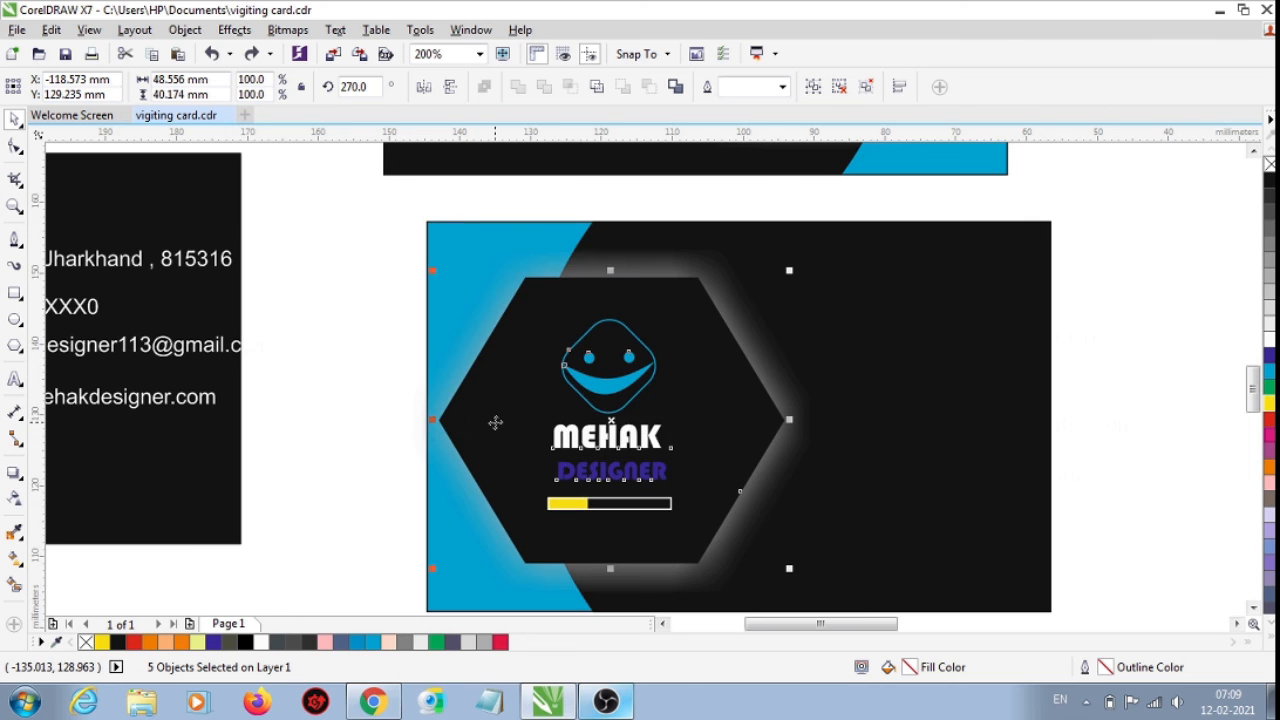
key(ctrl+shift+z)
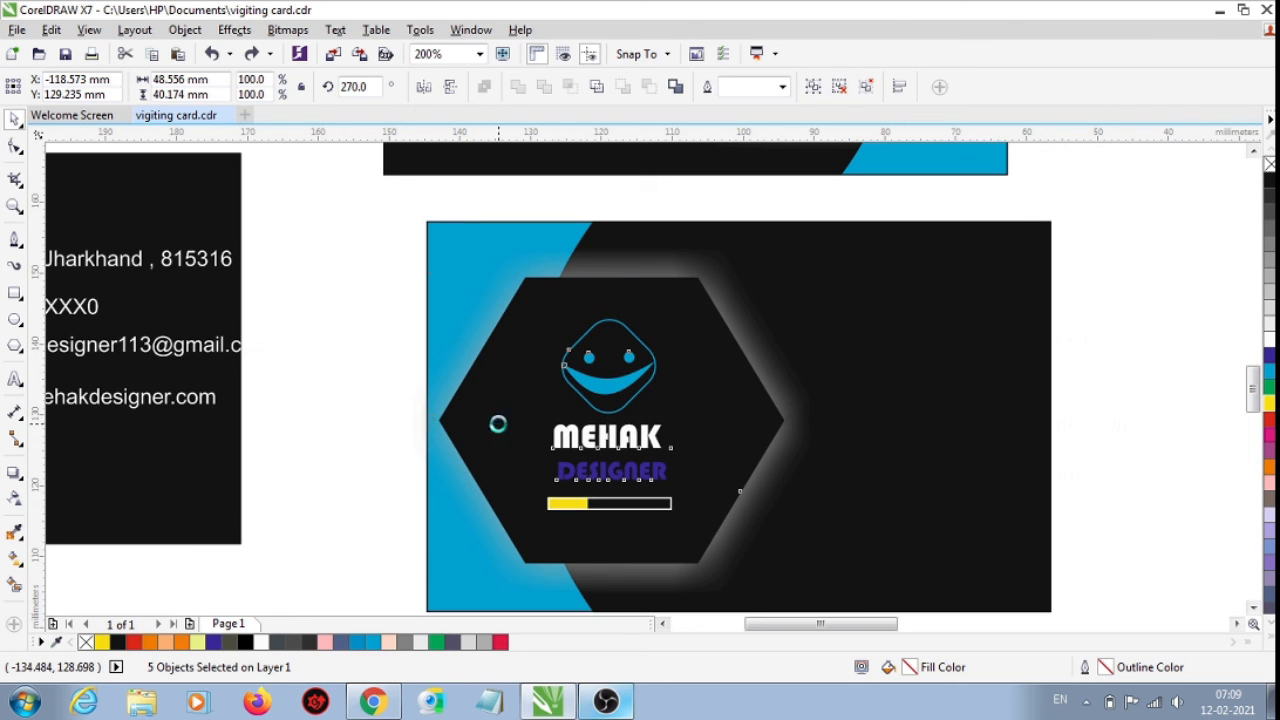
key(ctrl+shift+z)
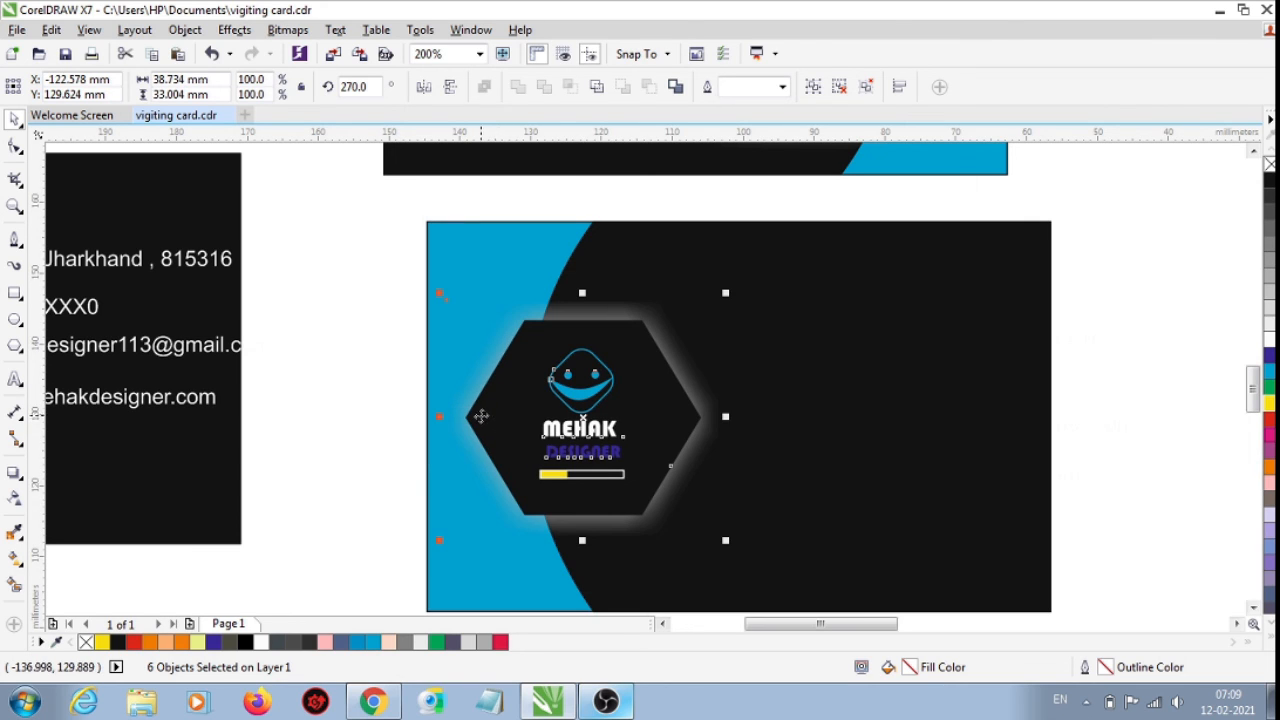
Move all the copied contact icons and text lines about 10.5 mm left, close to the back card's hexagon
click(392, 381)
scroll(613, 367, down, 1)
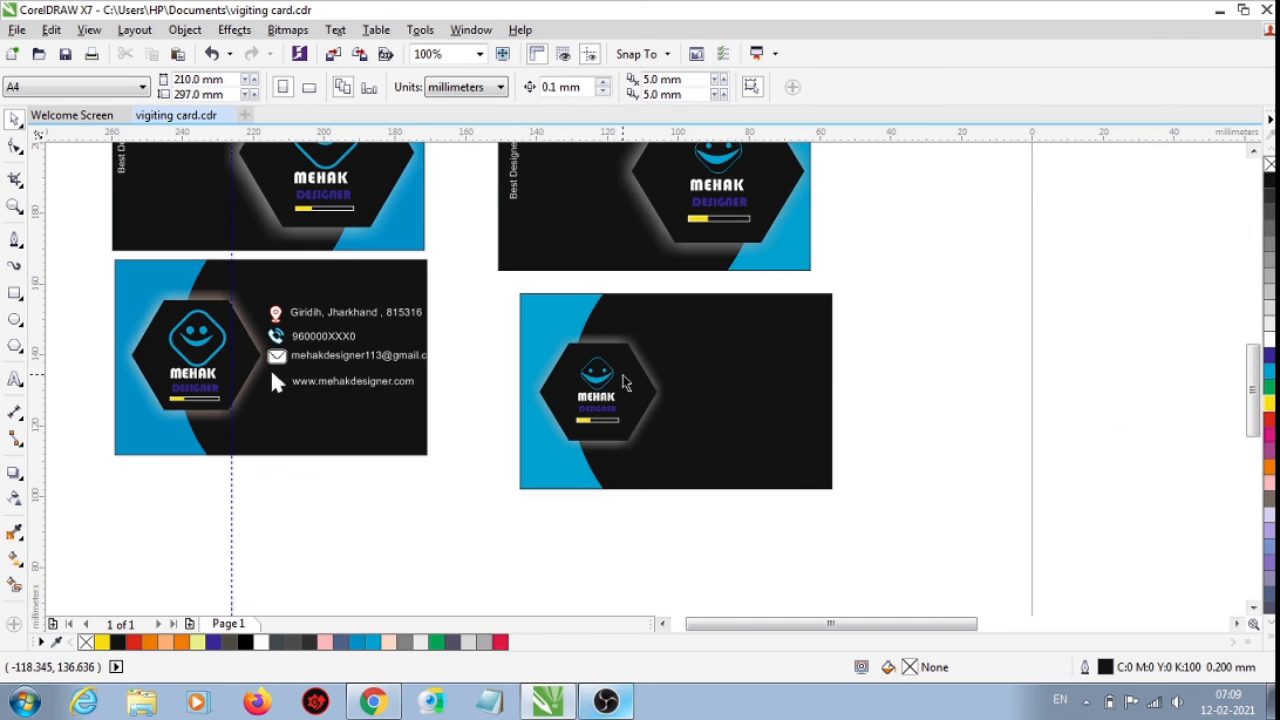
drag(871, 330, 668, 467)
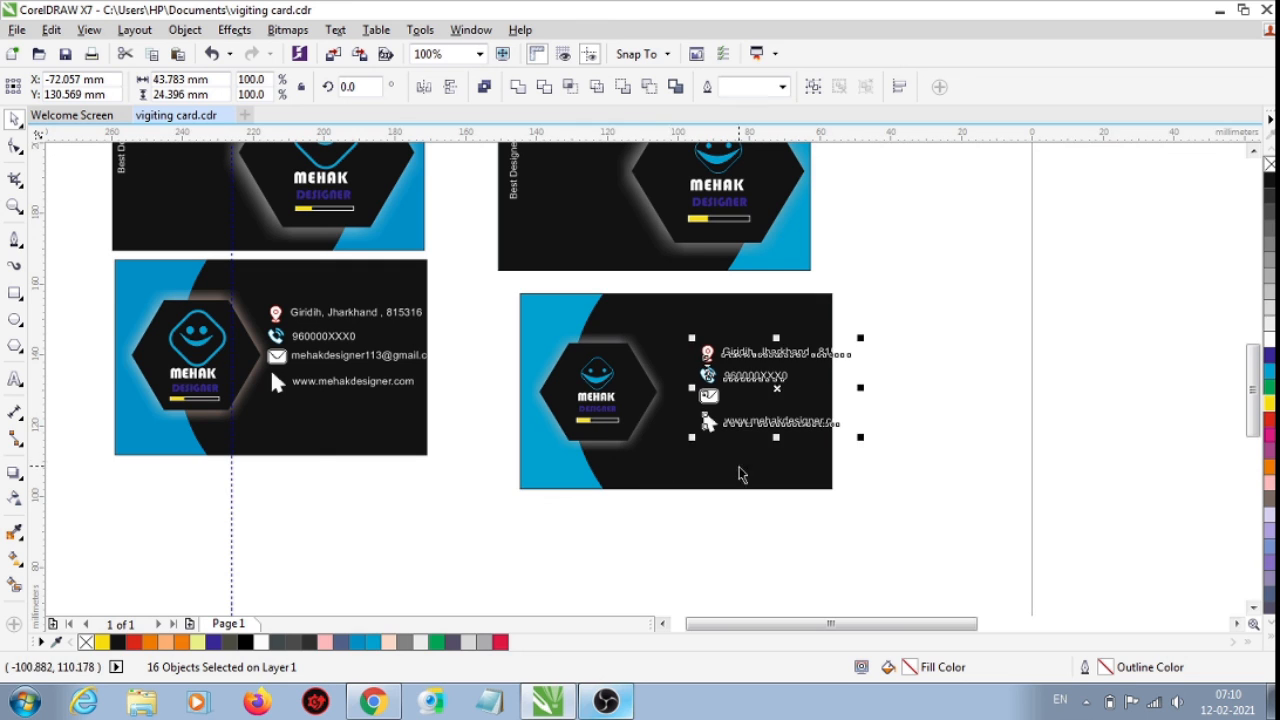
click(911, 403)
drag(922, 282, 660, 502)
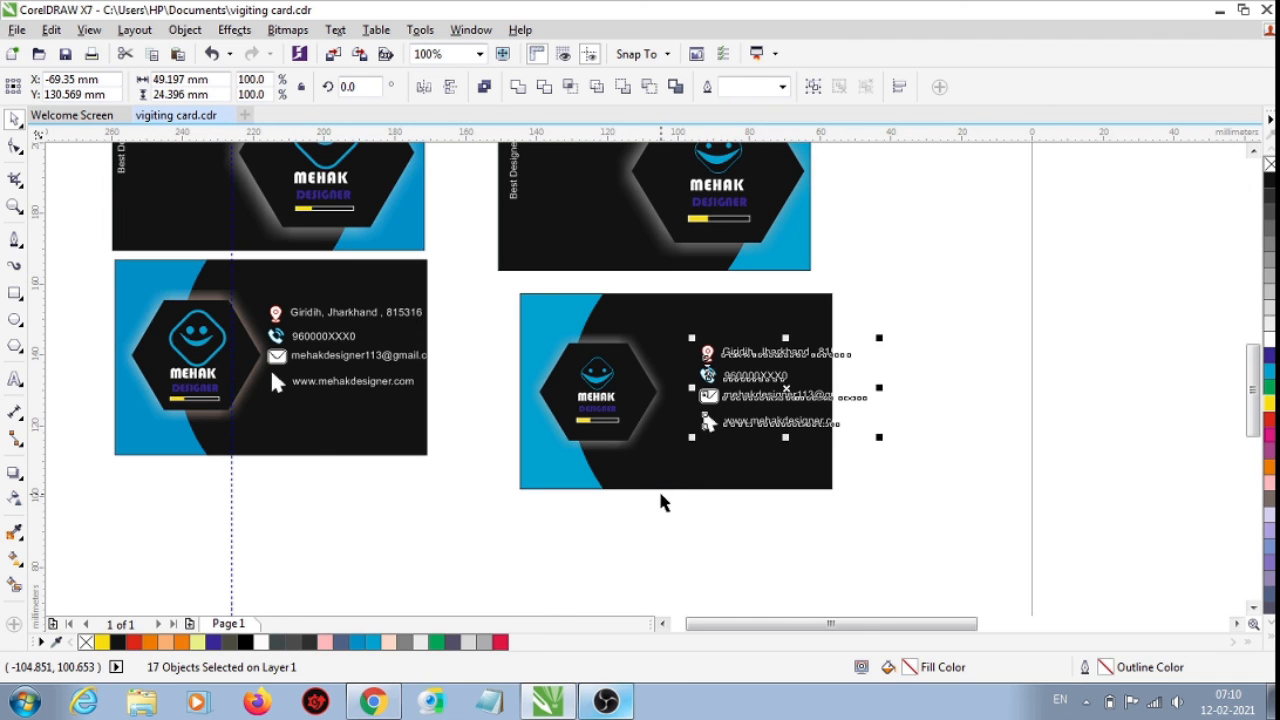
drag(786, 389, 745, 391)
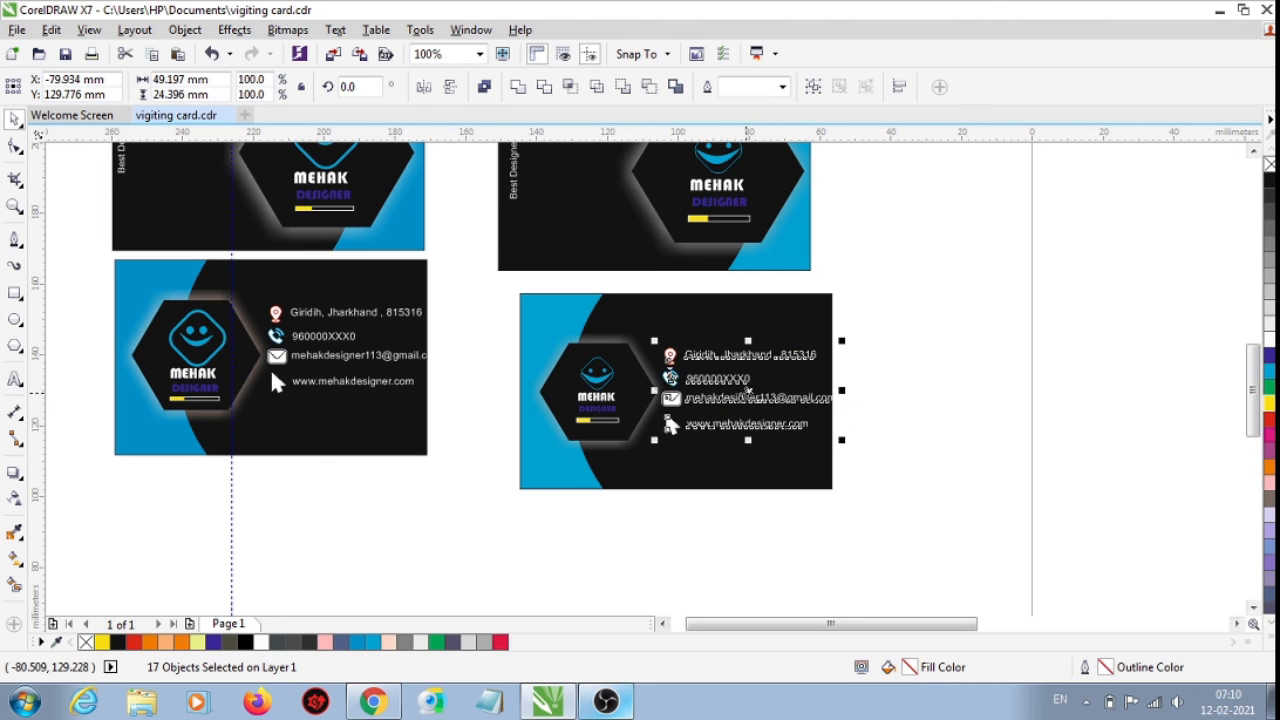
click(914, 391)
scroll(741, 393, up, 2)
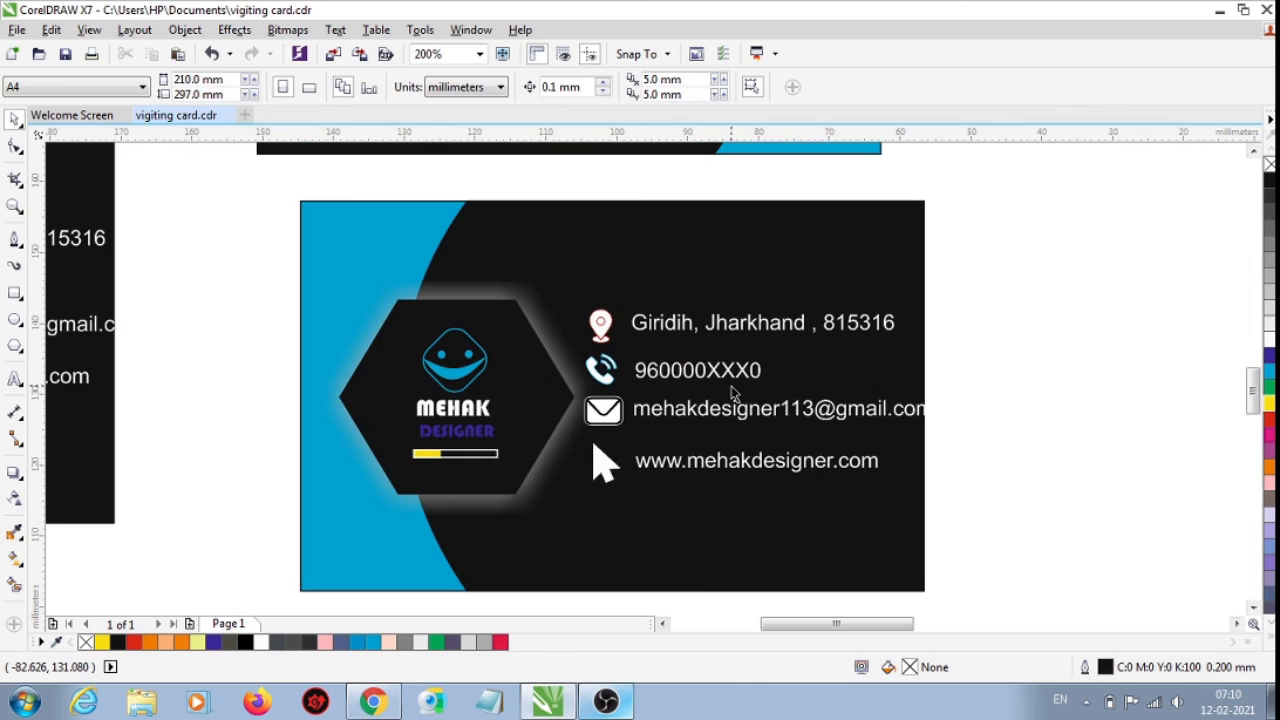